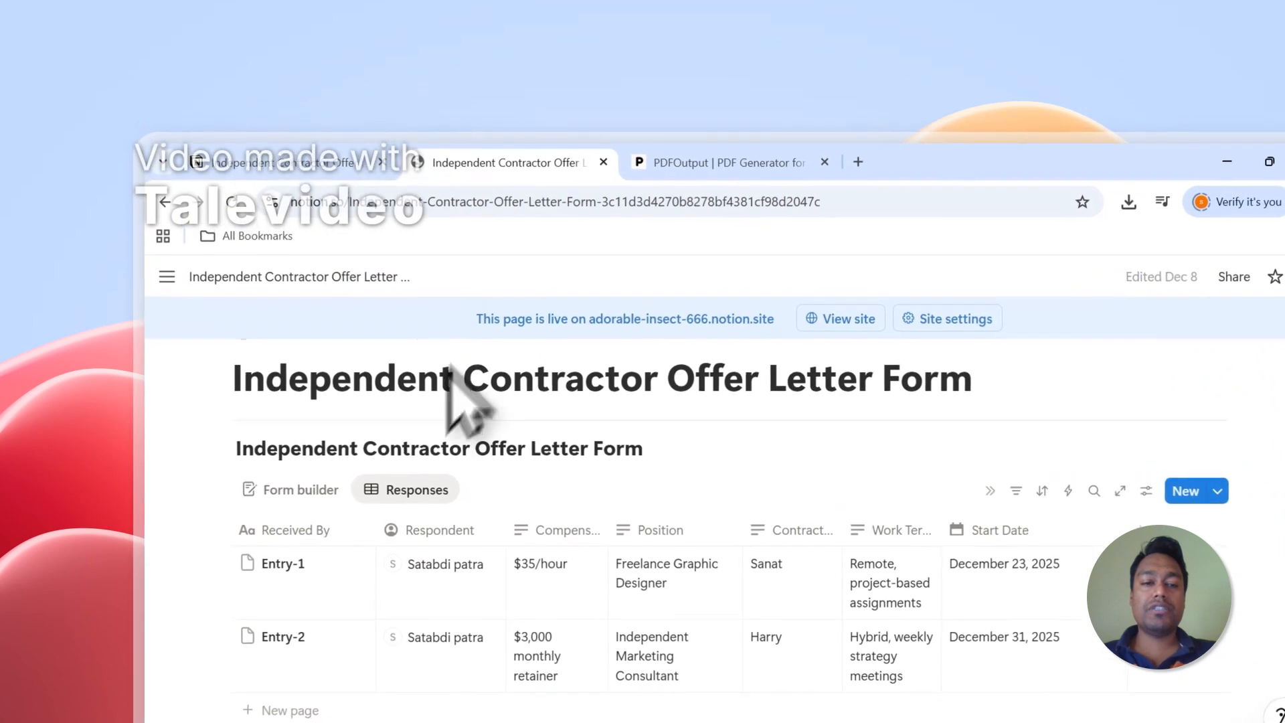
- Review the two response entries in the Independent Contractor Offer Letter Form database
{"action": "left_click", "coordinate": [214, 535]}
{"action": "left_click", "coordinate": [214, 606]}
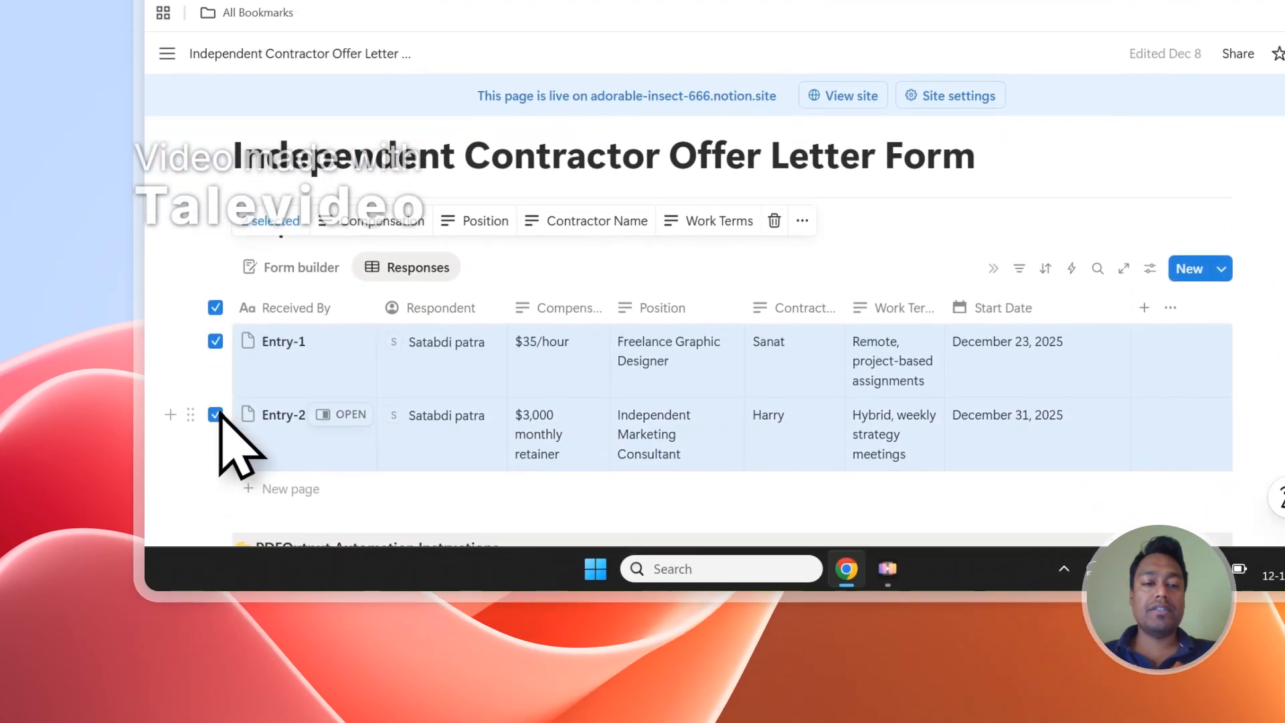
{"action": "left_click", "coordinate": [216, 374]}
{"action": "left_click", "coordinate": [216, 340]}
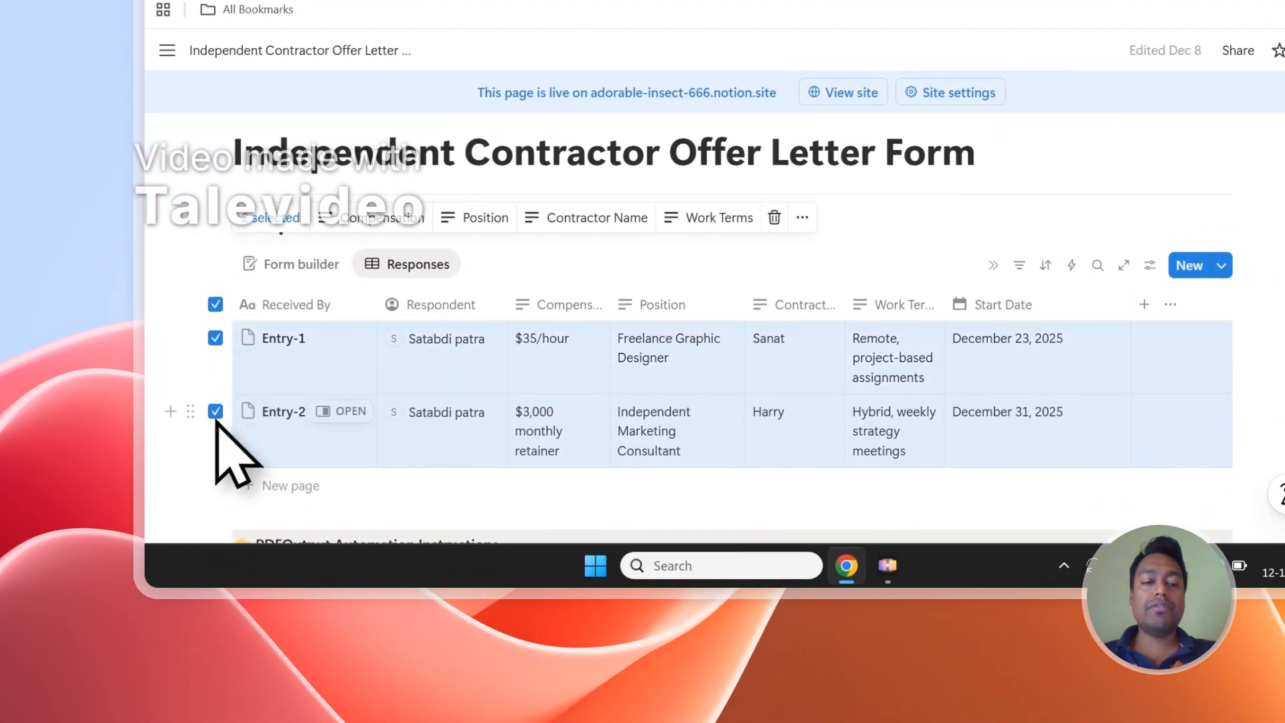
{"action": "left_click", "coordinate": [217, 306]}
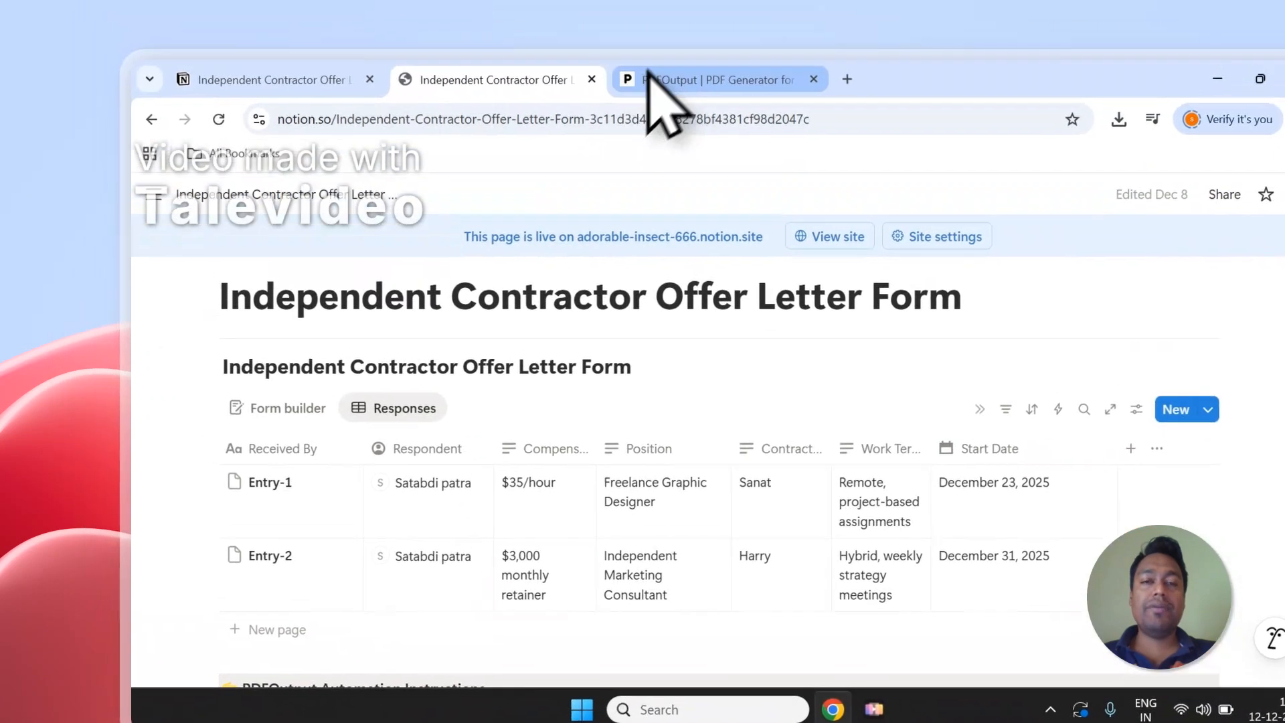
- Read on the PDFOutput home page how PDFs are generated from Google Docs using a Notion database
{"action": "left_click", "coordinate": [660, 106]}
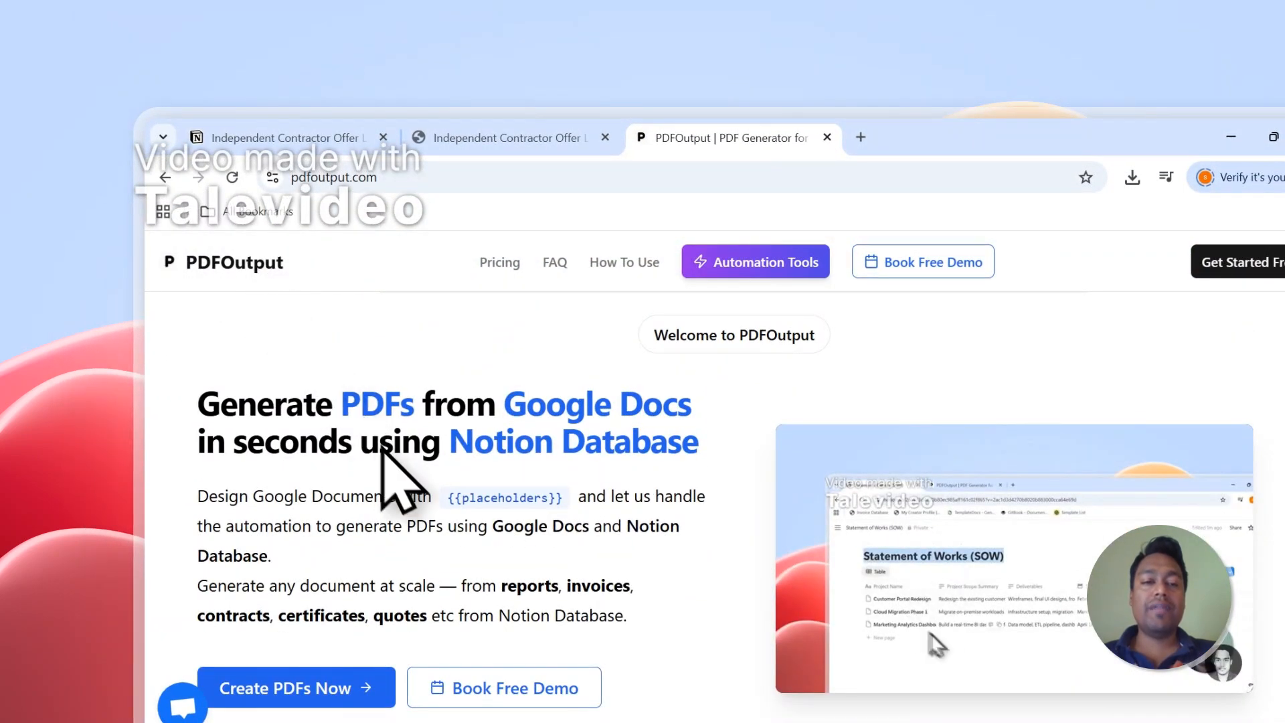
{"action": "left_click_drag", "start_coordinate": [342, 410], "coordinate": [399, 412]}
{"action": "left_click_drag", "start_coordinate": [505, 406], "coordinate": [730, 409]}
{"action": "left_click", "coordinate": [686, 436]}
{"action": "left_click_drag", "start_coordinate": [452, 444], "coordinate": [680, 466]}
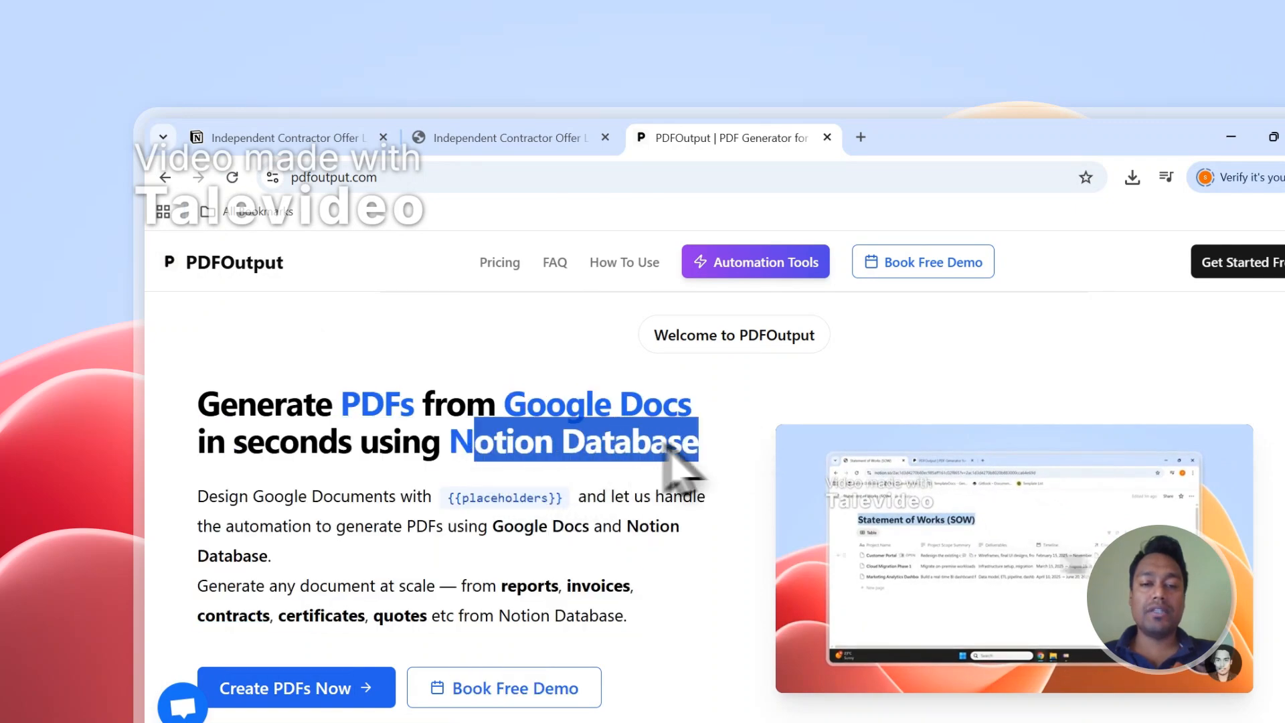
{"action": "left_click", "coordinate": [576, 139]}
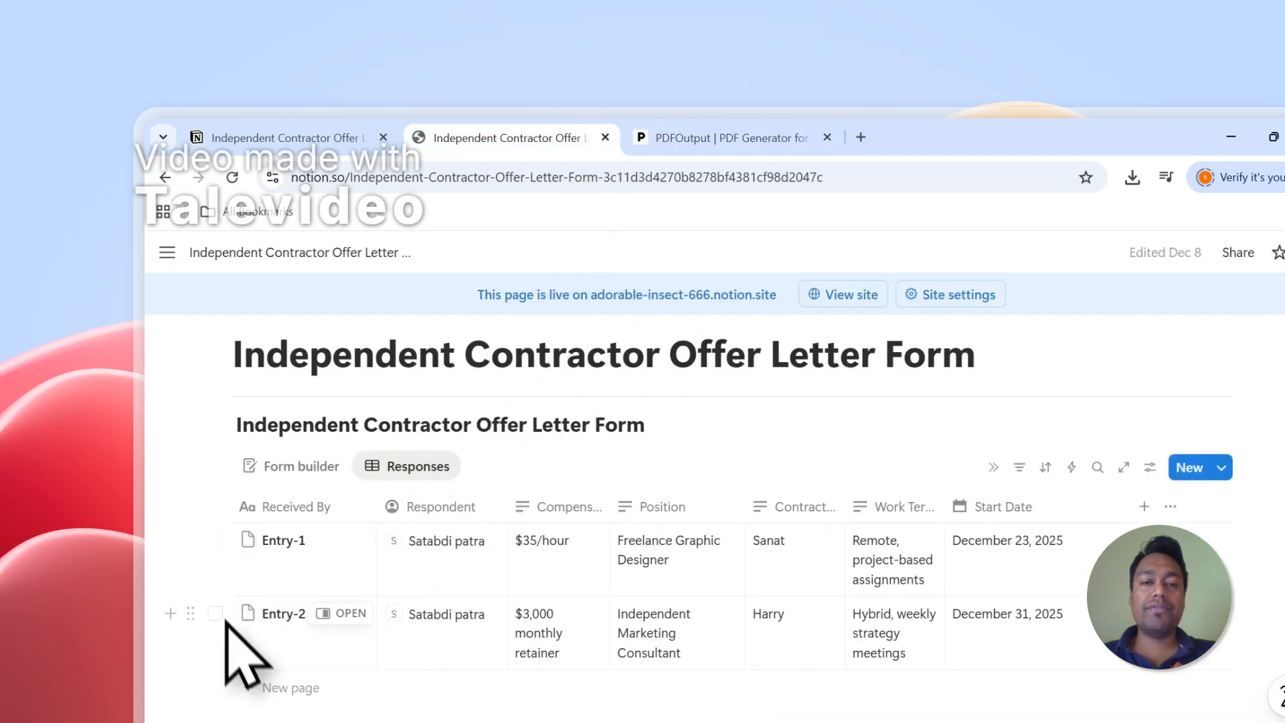
{"action": "left_click", "coordinate": [693, 142]}
{"action": "left_click_drag", "start_coordinate": [504, 404], "coordinate": [644, 400]}
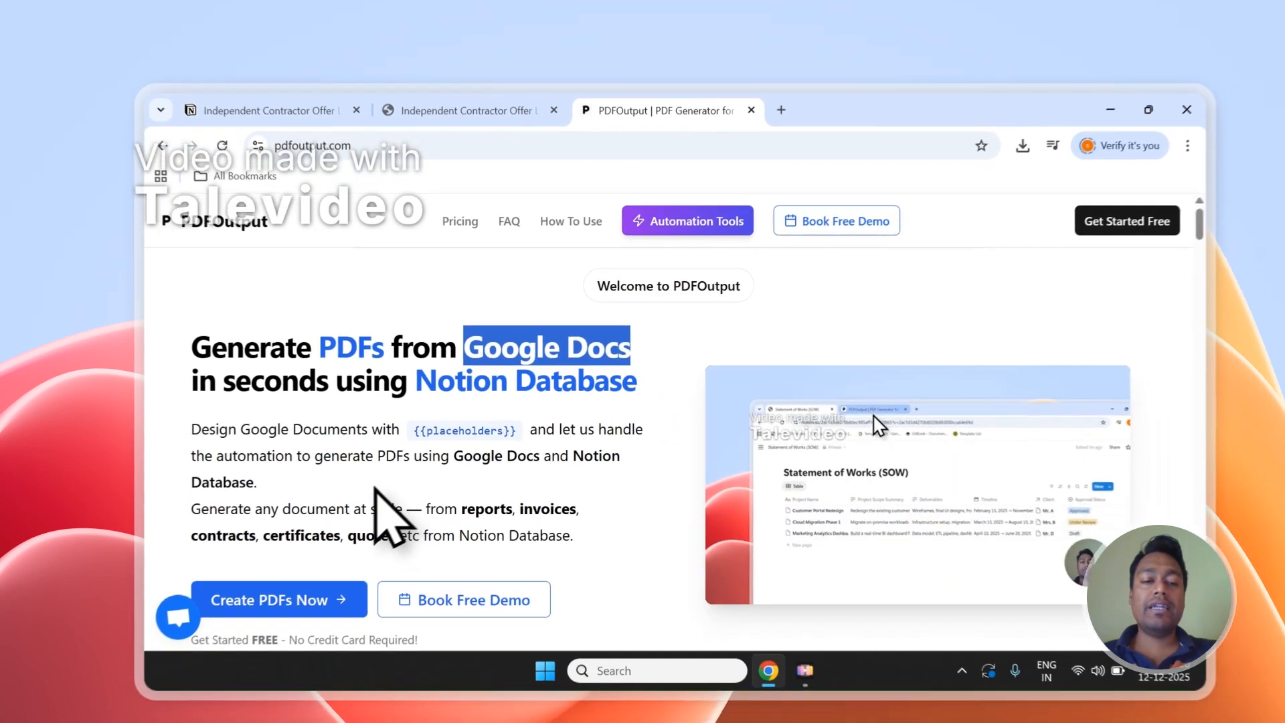
{"action": "scroll", "coordinate": [397, 564], "scroll_direction": "down", "scroll_amount": 1}
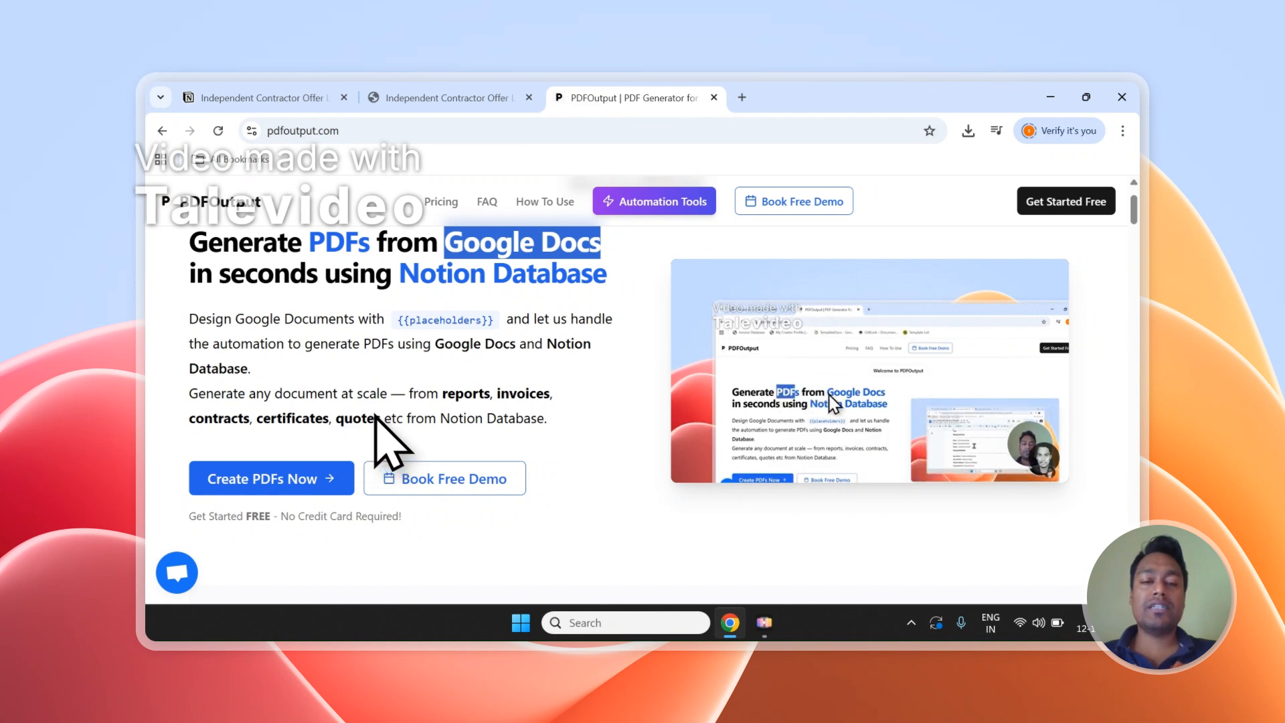
{"action": "scroll", "coordinate": [616, 444], "scroll_direction": "up", "scroll_amount": 1}
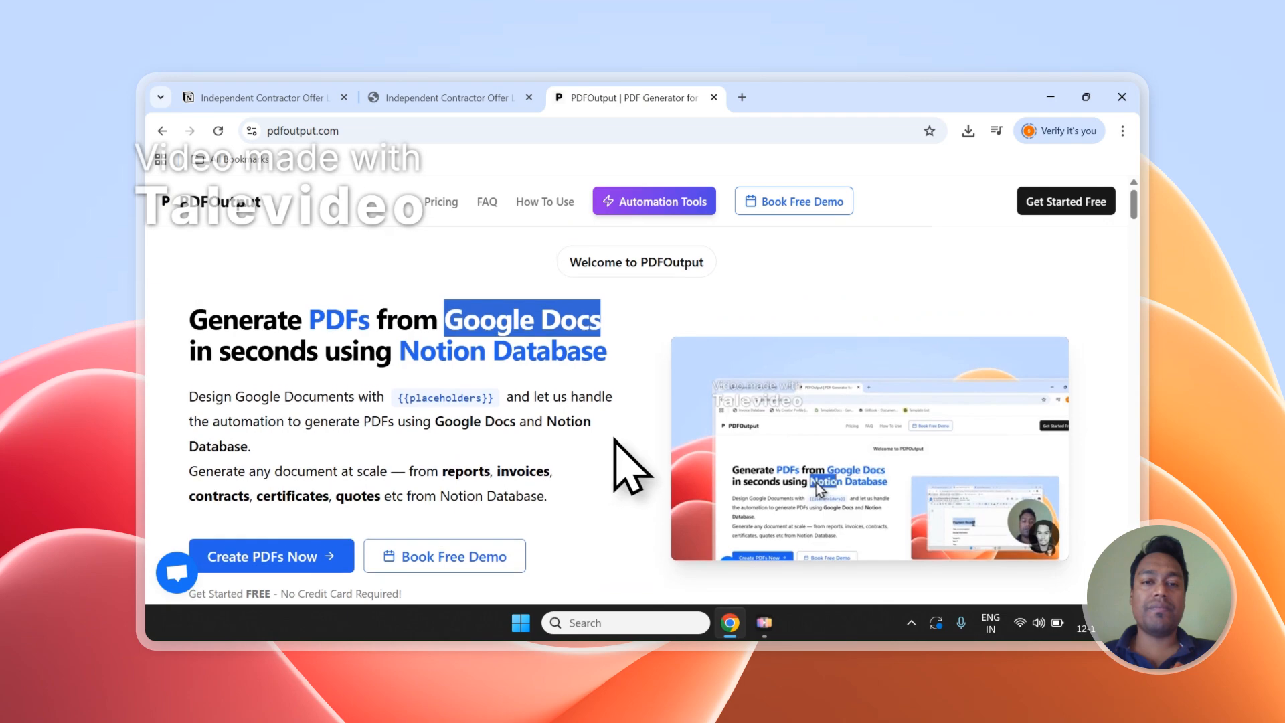
- Sign in to PDFOutput with the Google account and approve its access request
{"action": "scroll", "coordinate": [567, 395], "scroll_direction": "down", "scroll_amount": 1}
{"action": "left_click", "coordinate": [281, 512]}
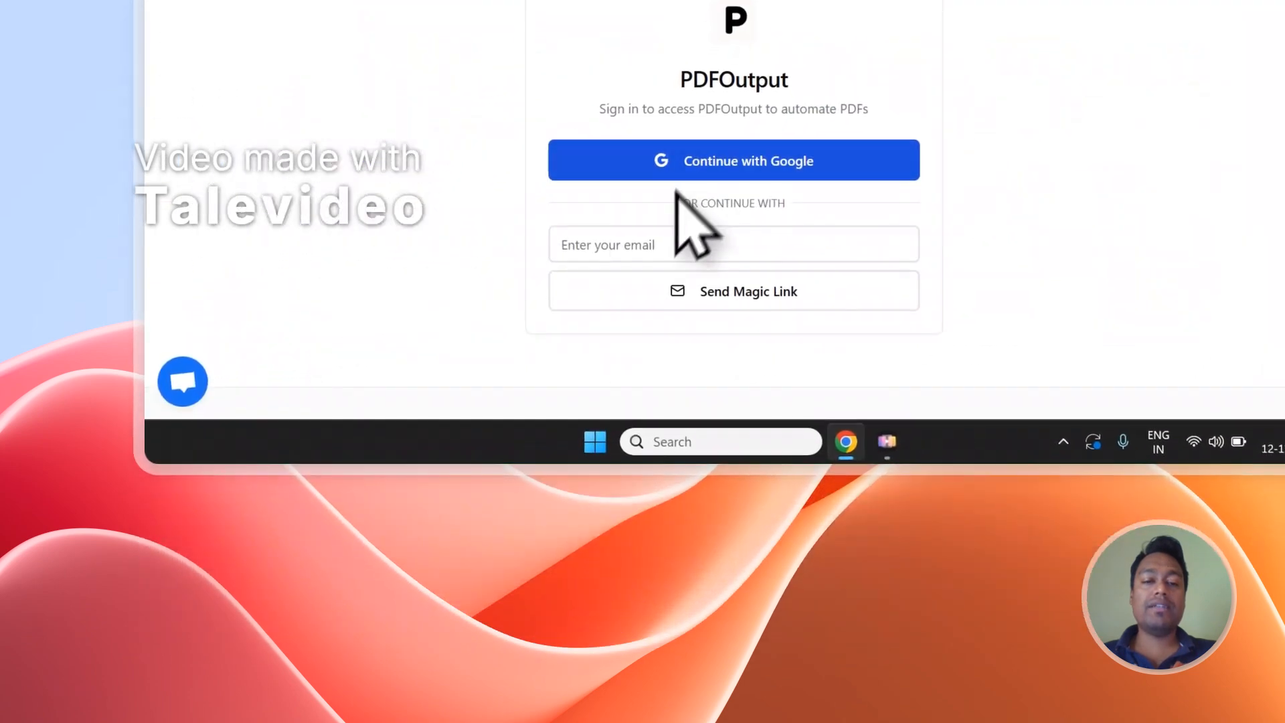
{"action": "left_click", "coordinate": [688, 155]}
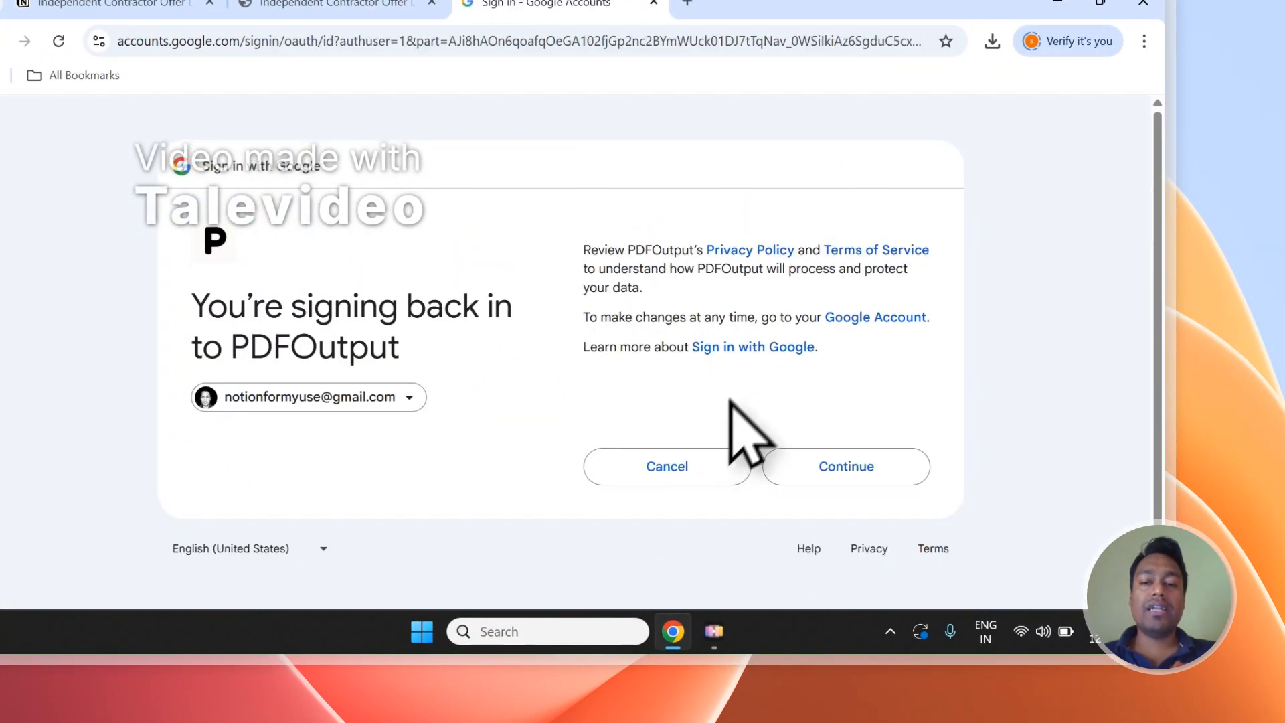
{"action": "left_click", "coordinate": [848, 449]}
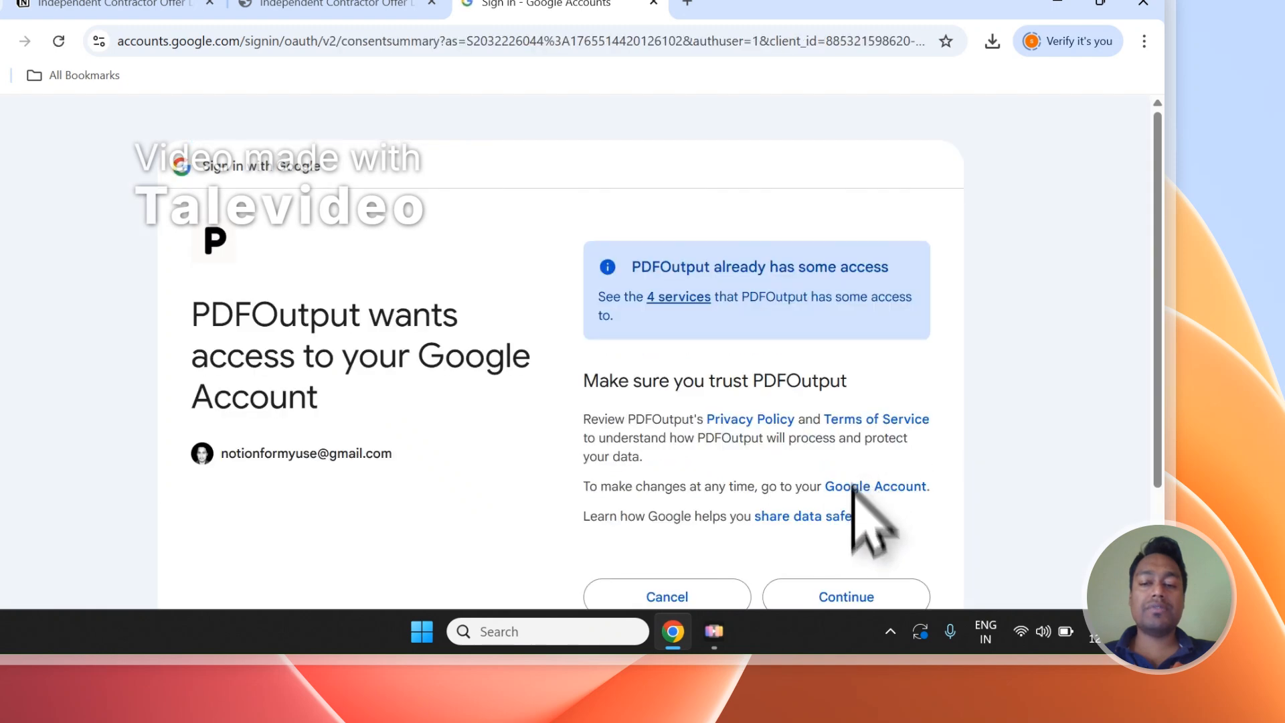
{"action": "left_click", "coordinate": [846, 596]}
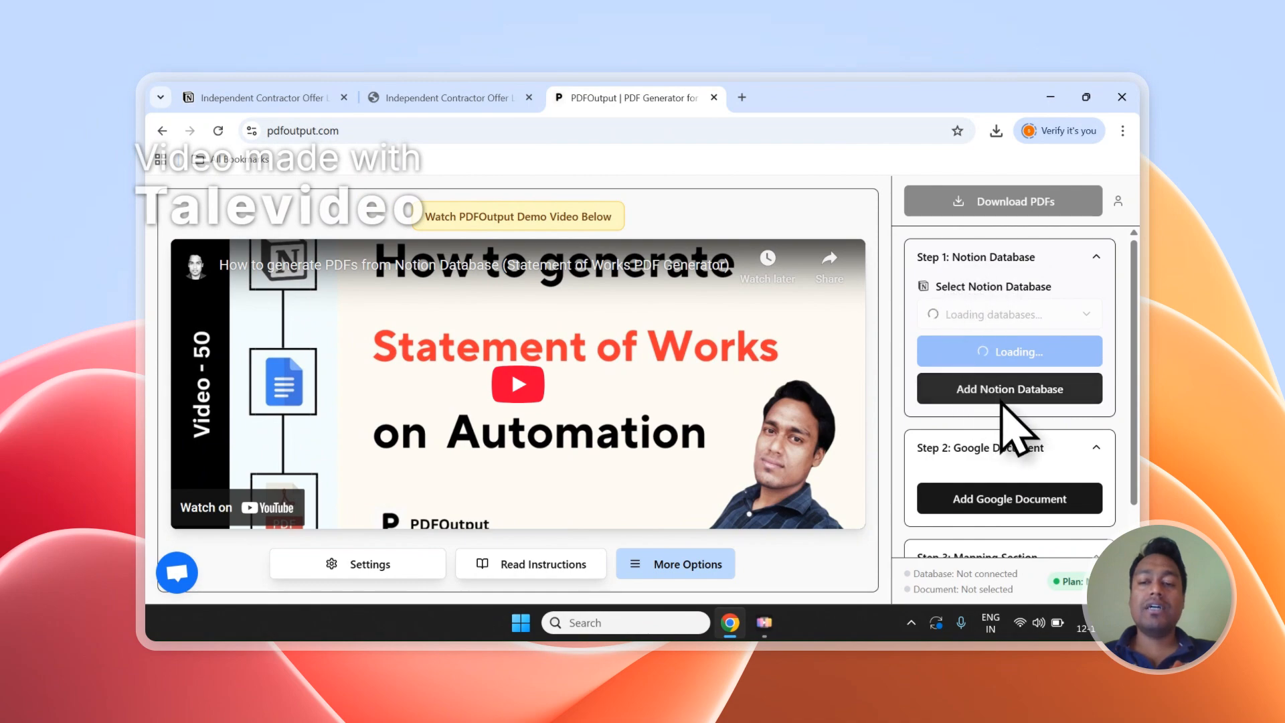
- Start adding a new Notion database to PDFOutput
{"action": "scroll", "coordinate": [1004, 402], "scroll_direction": "down", "scroll_amount": 1}
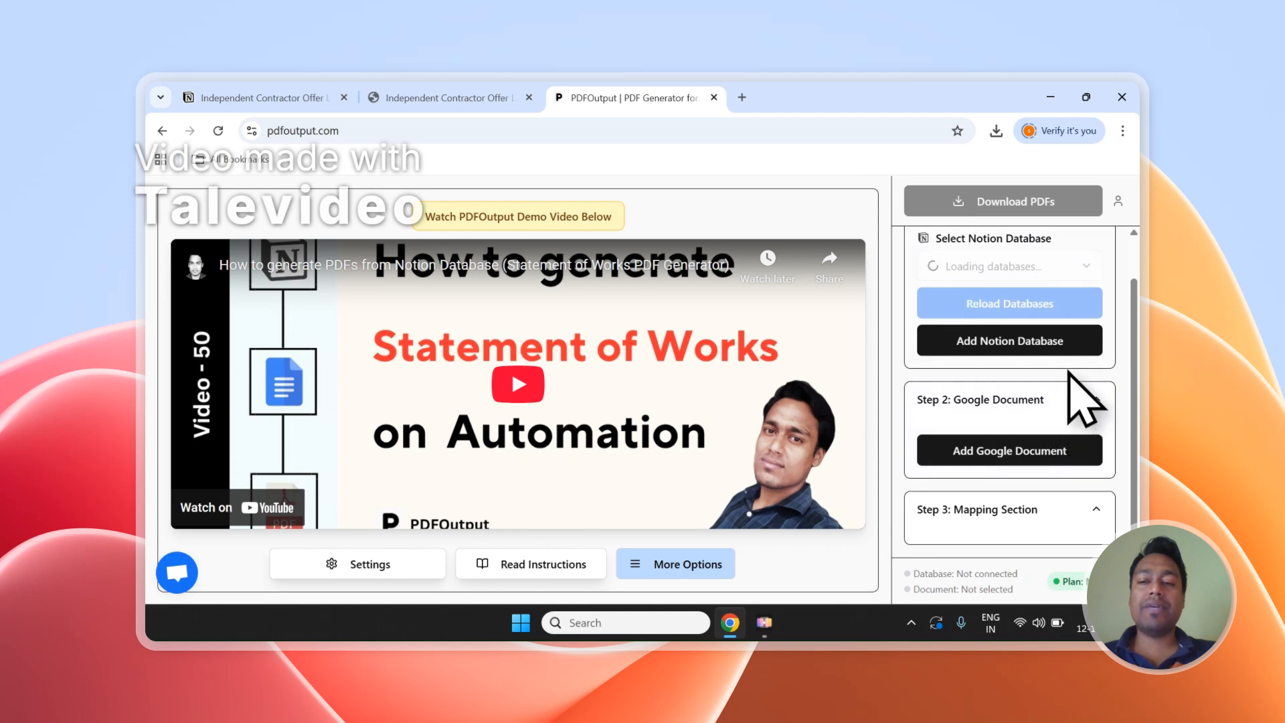
{"action": "scroll", "coordinate": [1068, 365], "scroll_direction": "down", "scroll_amount": 5}
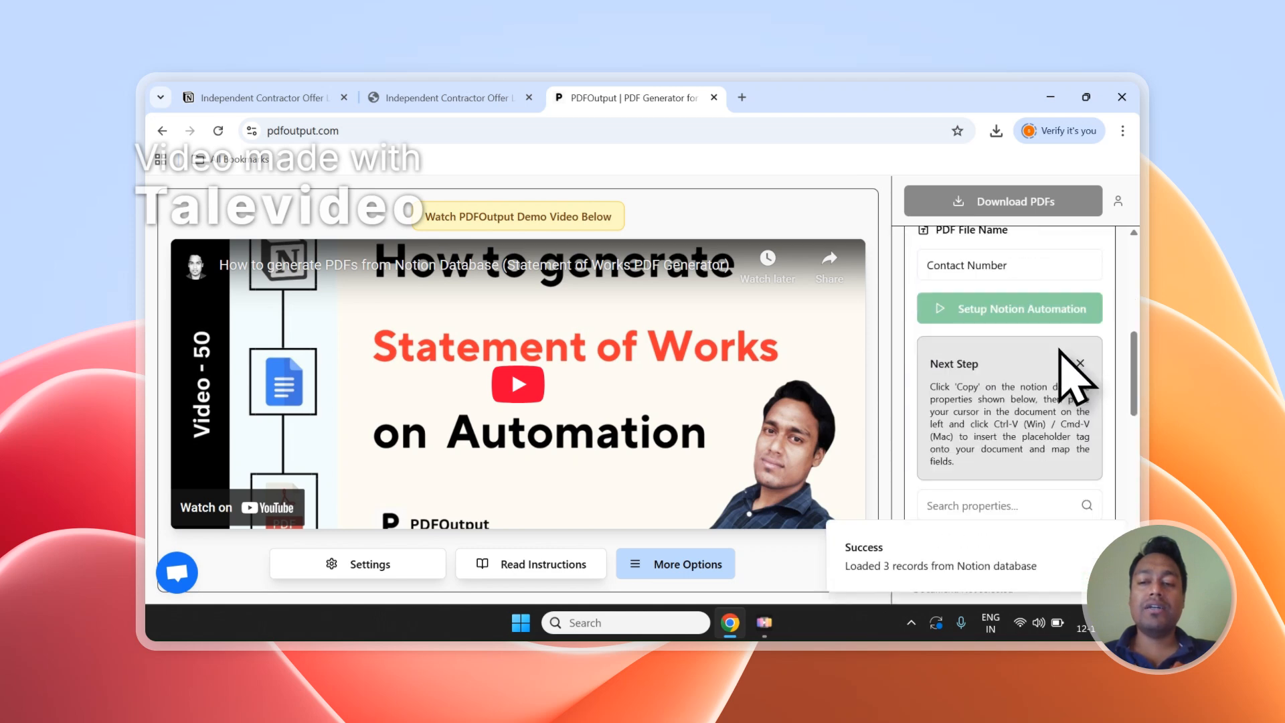
{"action": "scroll", "coordinate": [1072, 389], "scroll_direction": "down", "scroll_amount": 4}
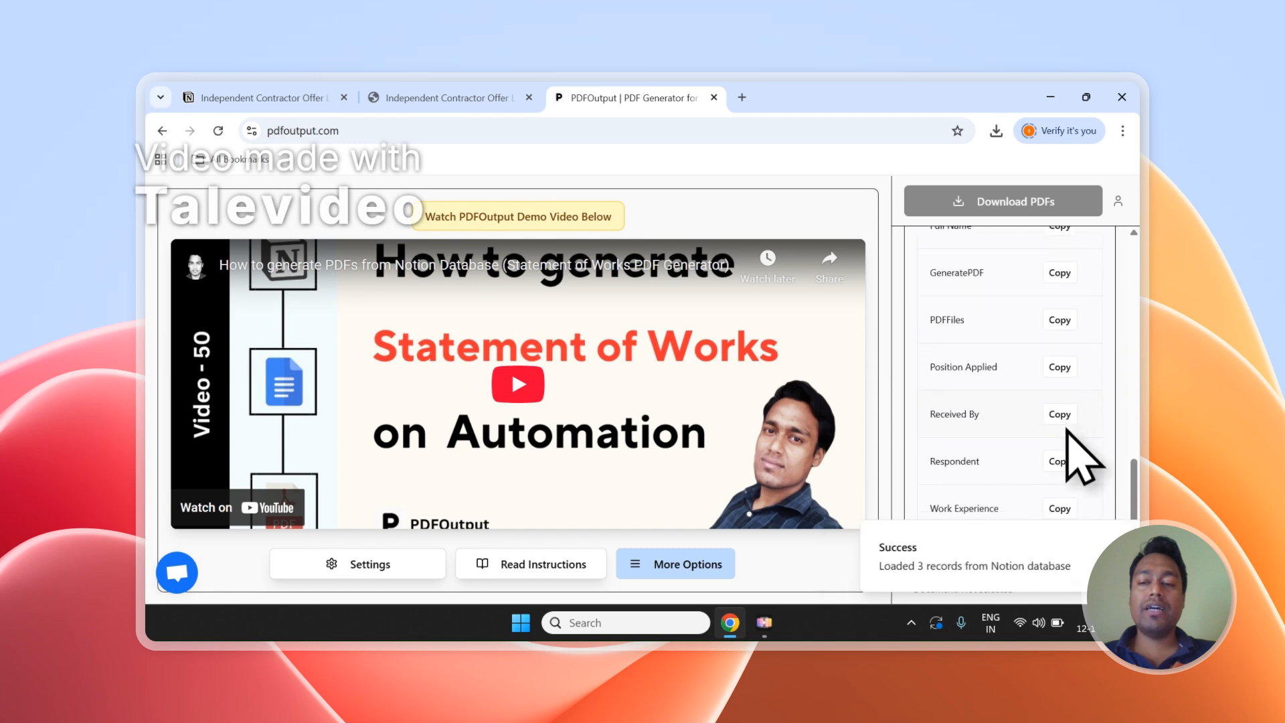
{"action": "scroll", "coordinate": [1066, 338], "scroll_direction": "up", "scroll_amount": 10}
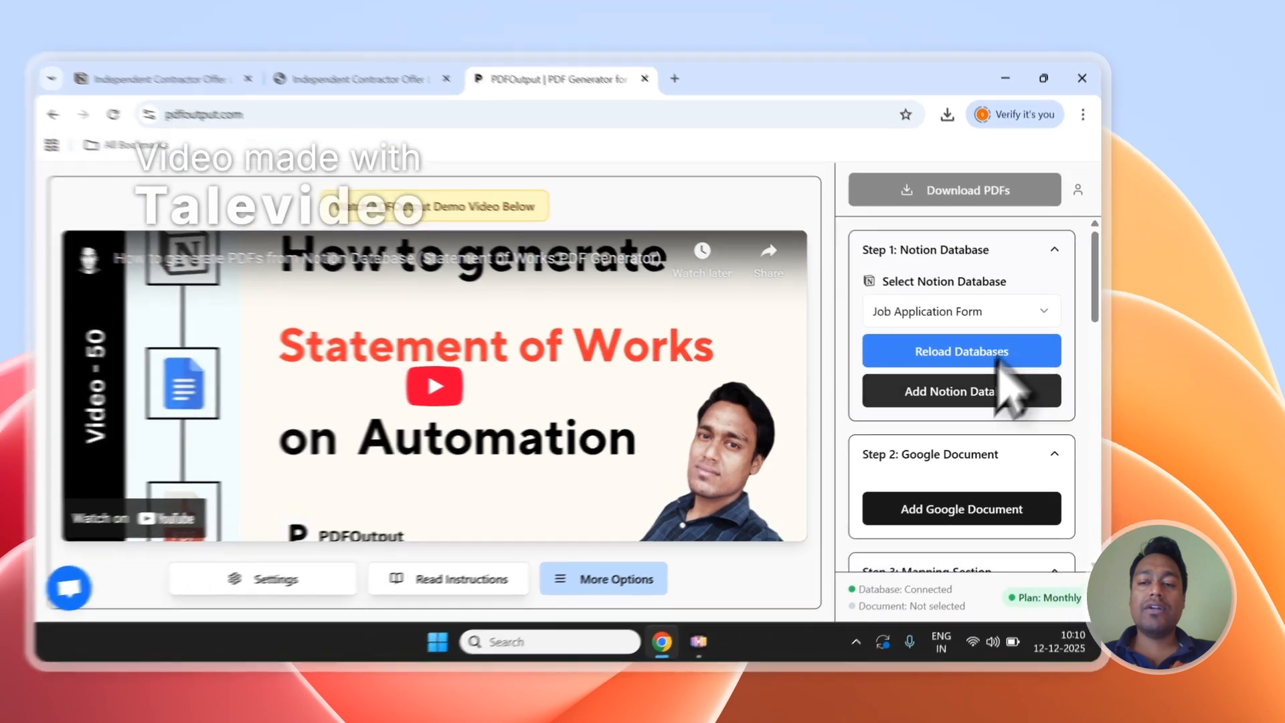
{"action": "left_click", "coordinate": [1023, 328]}
- Copy the page title "Independent Contractor Offer Letter Form" from the Notion form page
{"action": "left_click", "coordinate": [255, 49]}
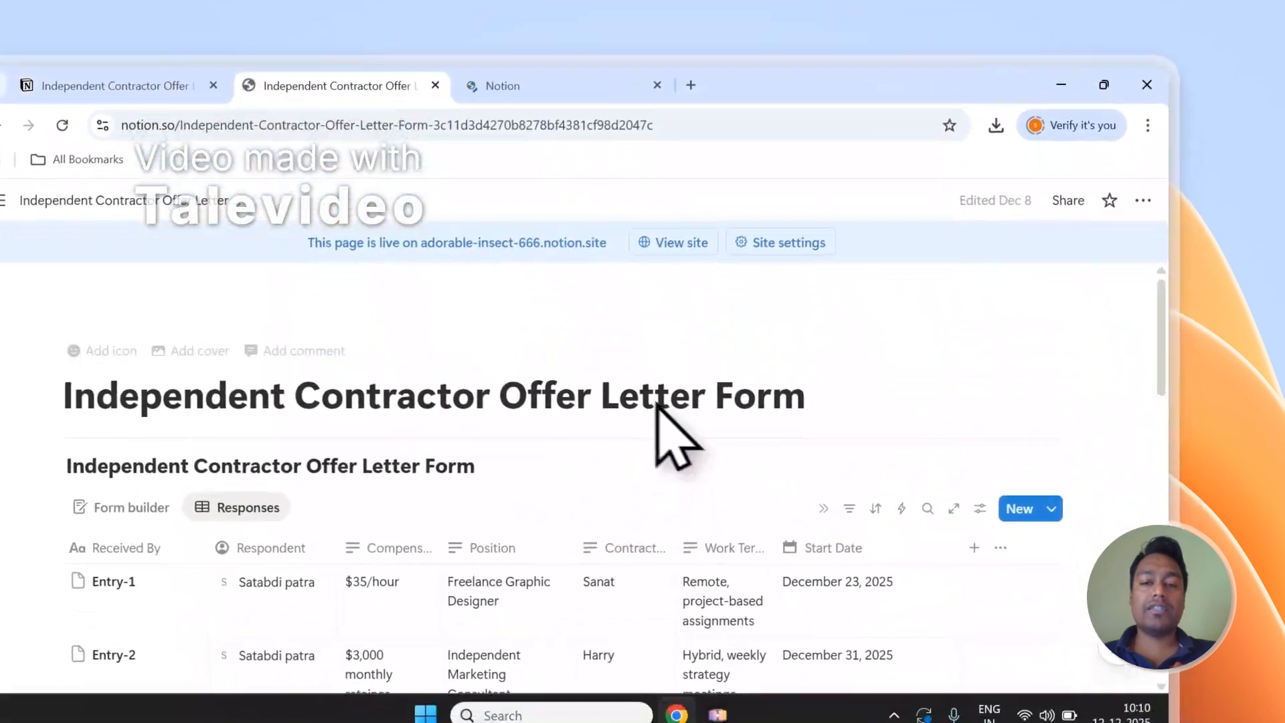
{"action": "left_click_drag", "start_coordinate": [807, 395], "coordinate": [97, 398]}
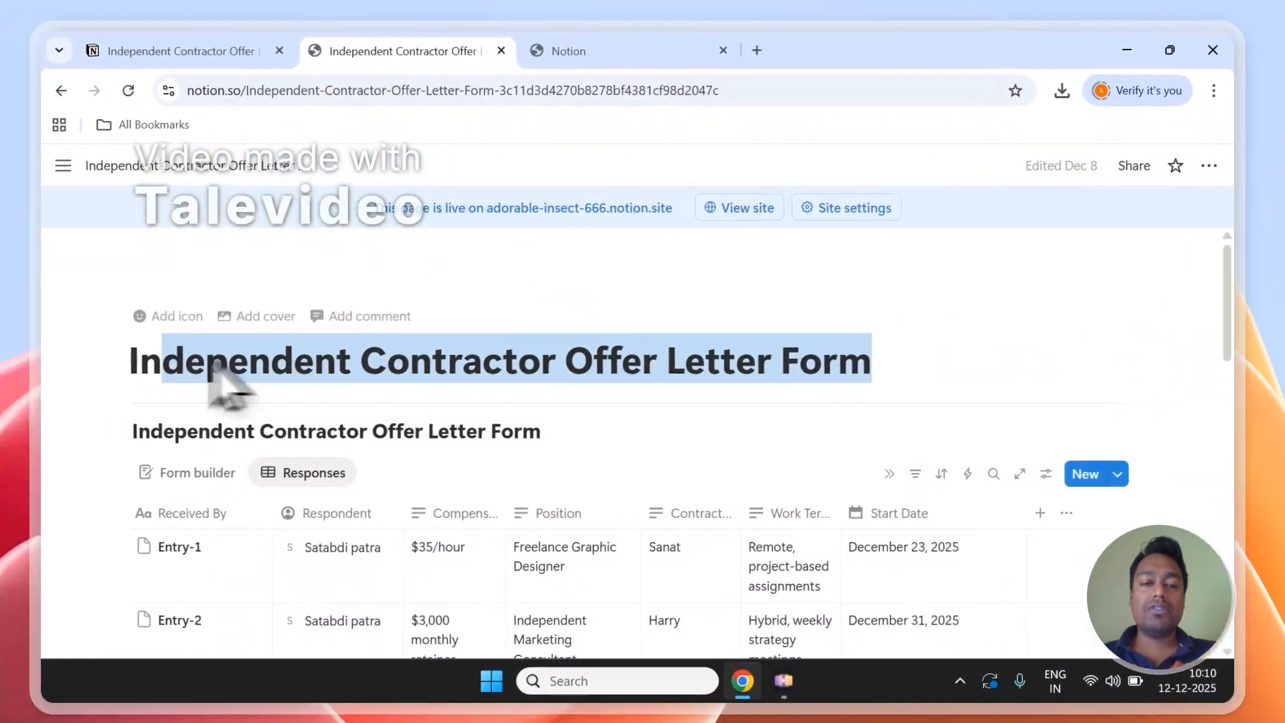
{"action": "left_click_drag", "start_coordinate": [221, 378], "coordinate": [144, 383]}
{"action": "right_click", "coordinate": [177, 385]}
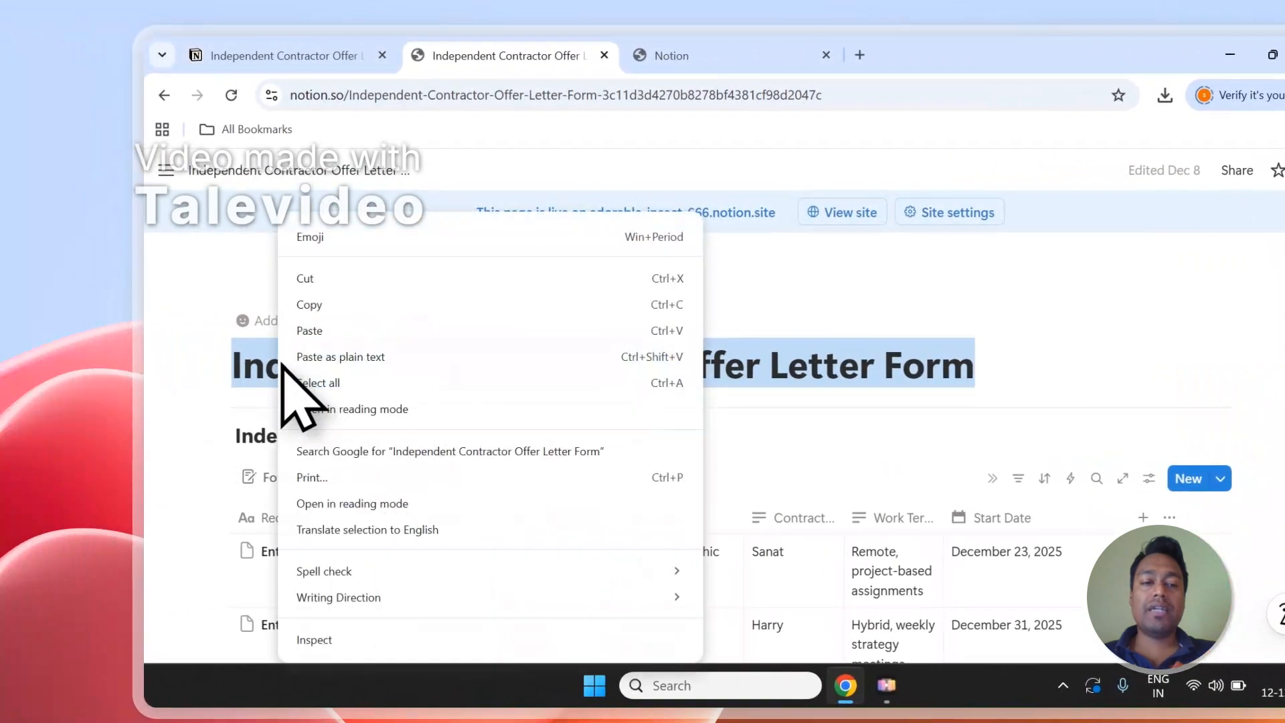
{"action": "left_click", "coordinate": [212, 302]}
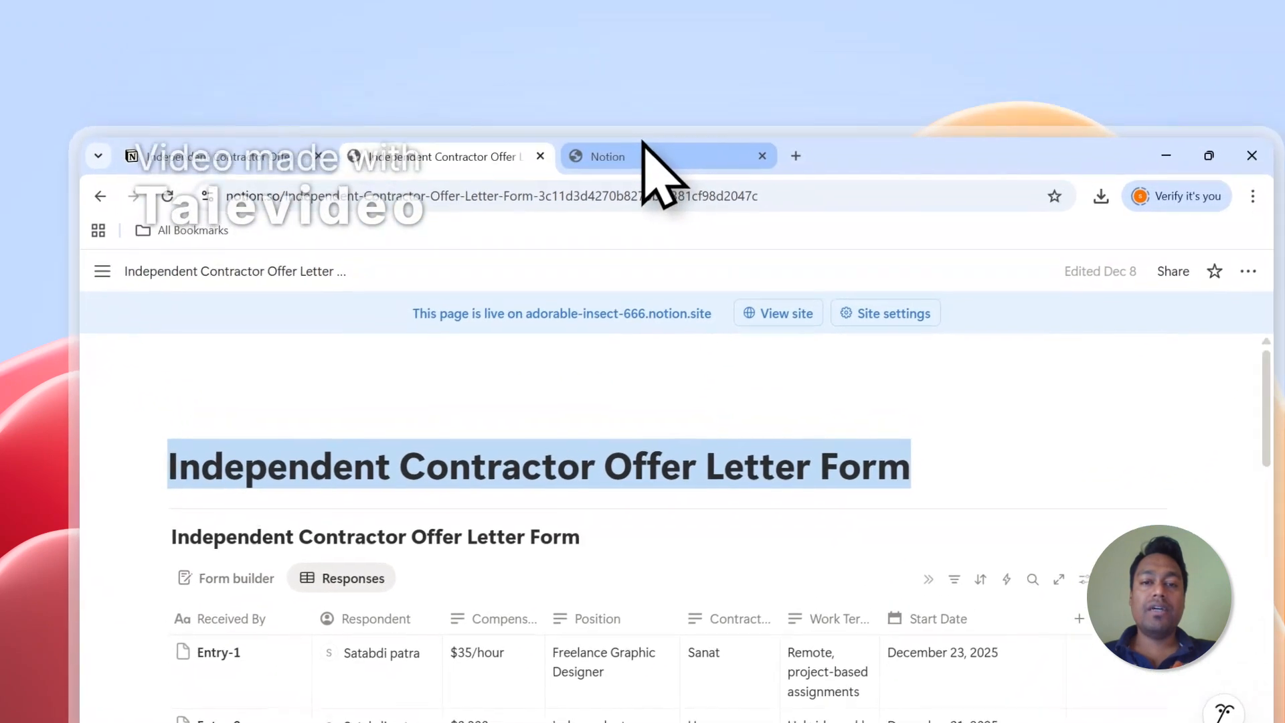
- In Notion's PDFOutput connection page, search for the copied title and select the Independent Contractor Offer Letter Form page
{"action": "left_click", "coordinate": [644, 144]}
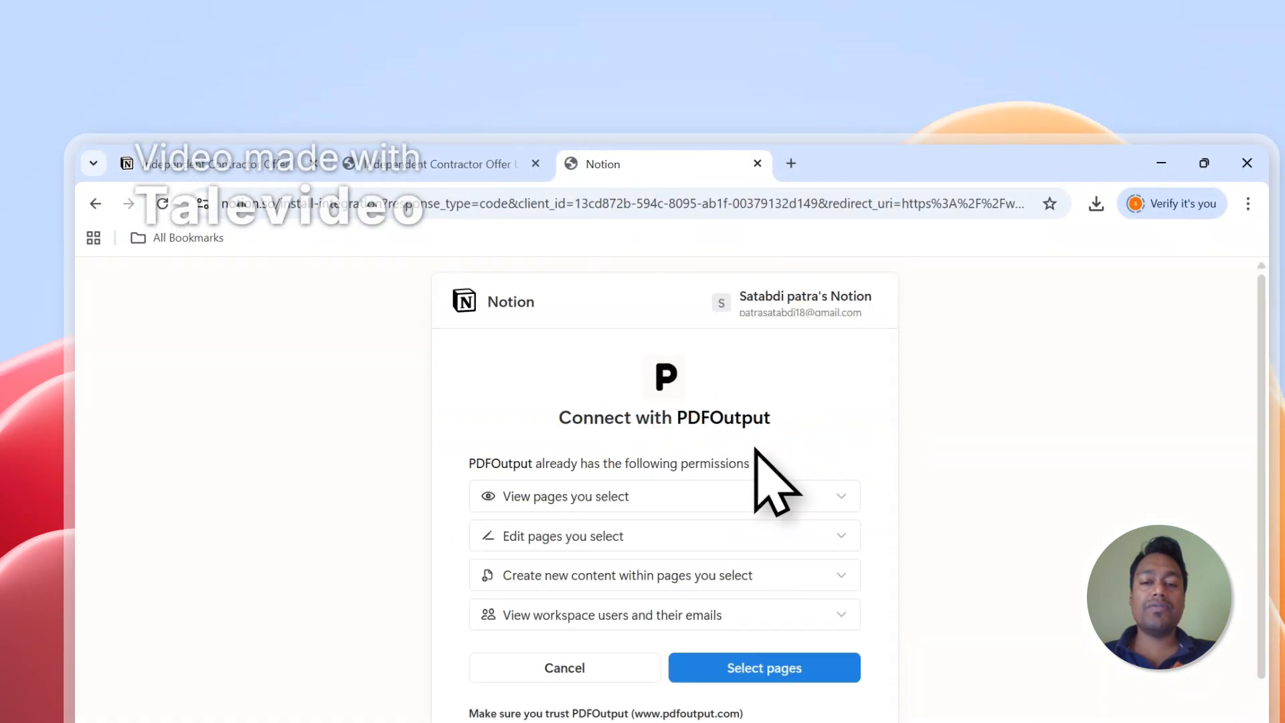
{"action": "left_click", "coordinate": [770, 671]}
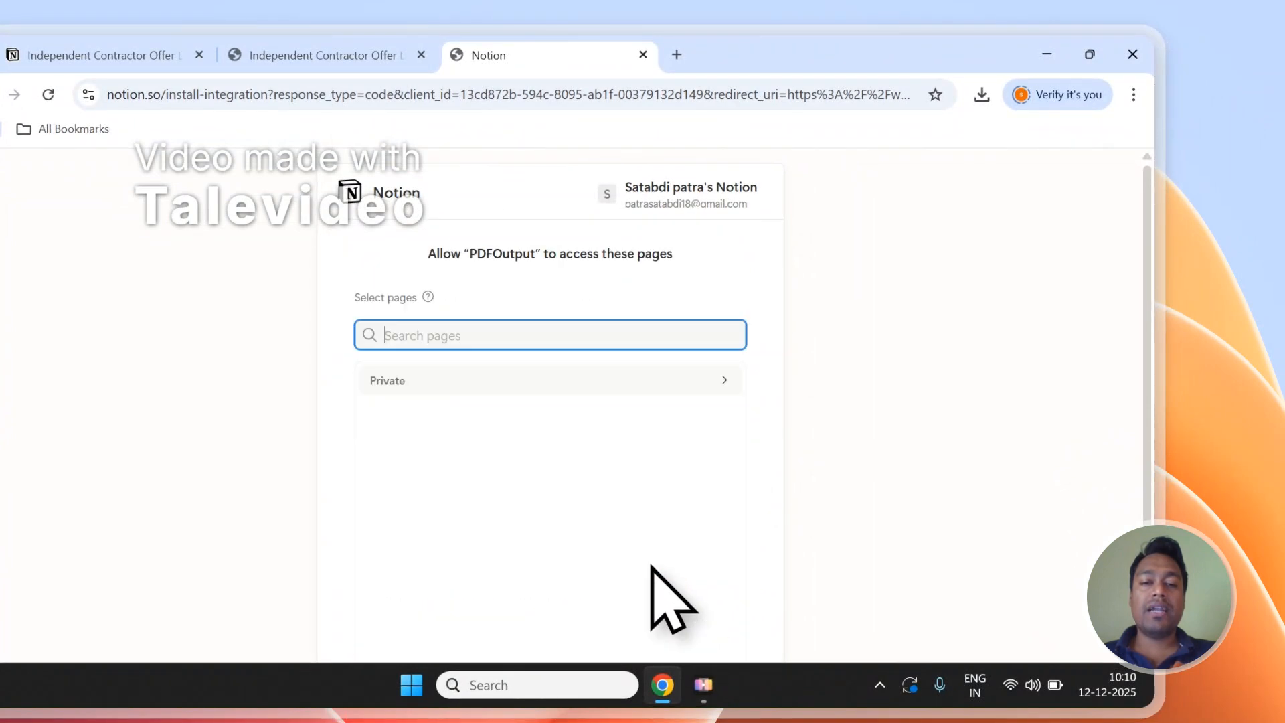
{"action": "right_click", "coordinate": [431, 339]}
{"action": "left_click", "coordinate": [451, 453]}
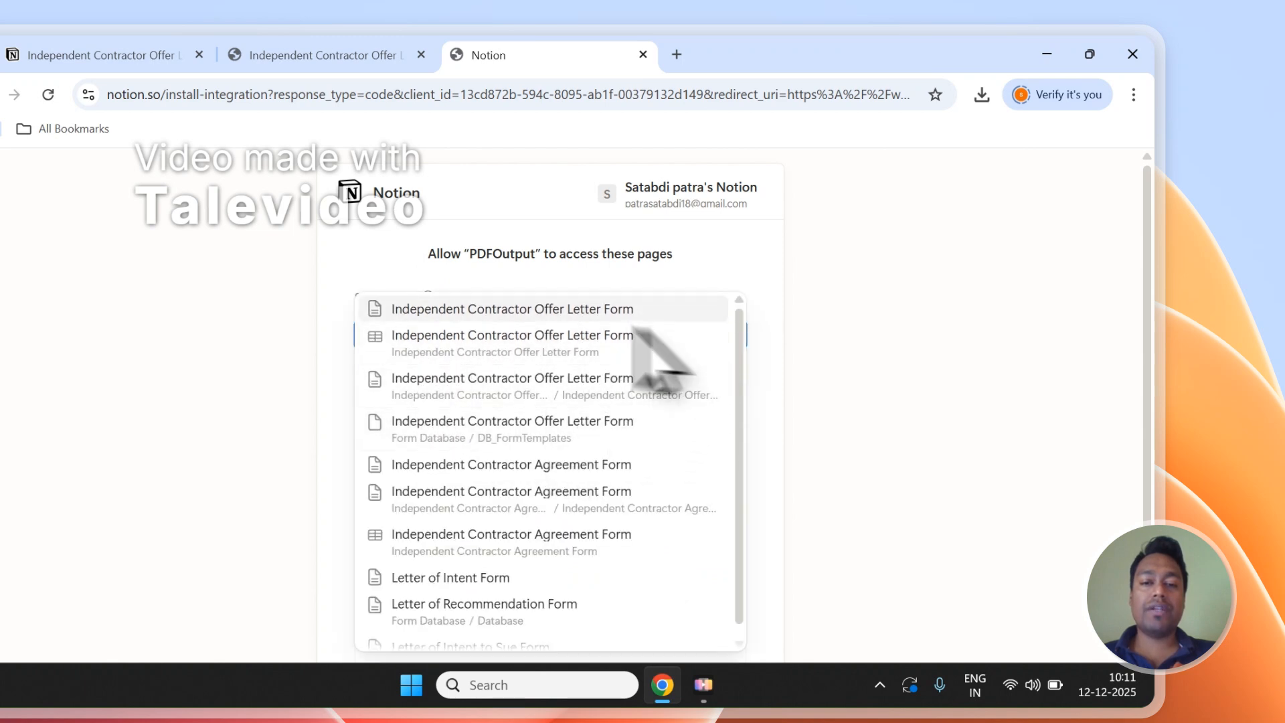
{"action": "left_click", "coordinate": [479, 318]}
{"action": "left_click", "coordinate": [670, 283]}
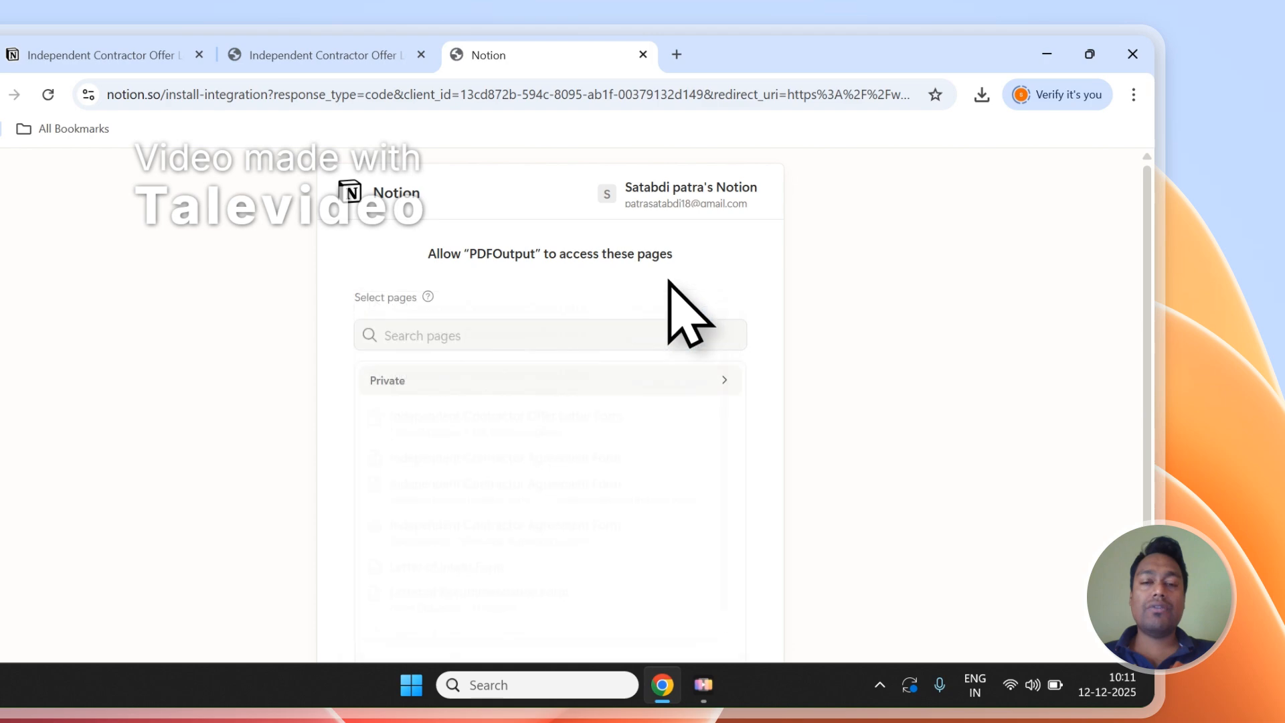
- Examine the private top-level pages offered for access and compare them with the Independent Contractor Offer Letter Form page
{"action": "left_click", "coordinate": [498, 388]}
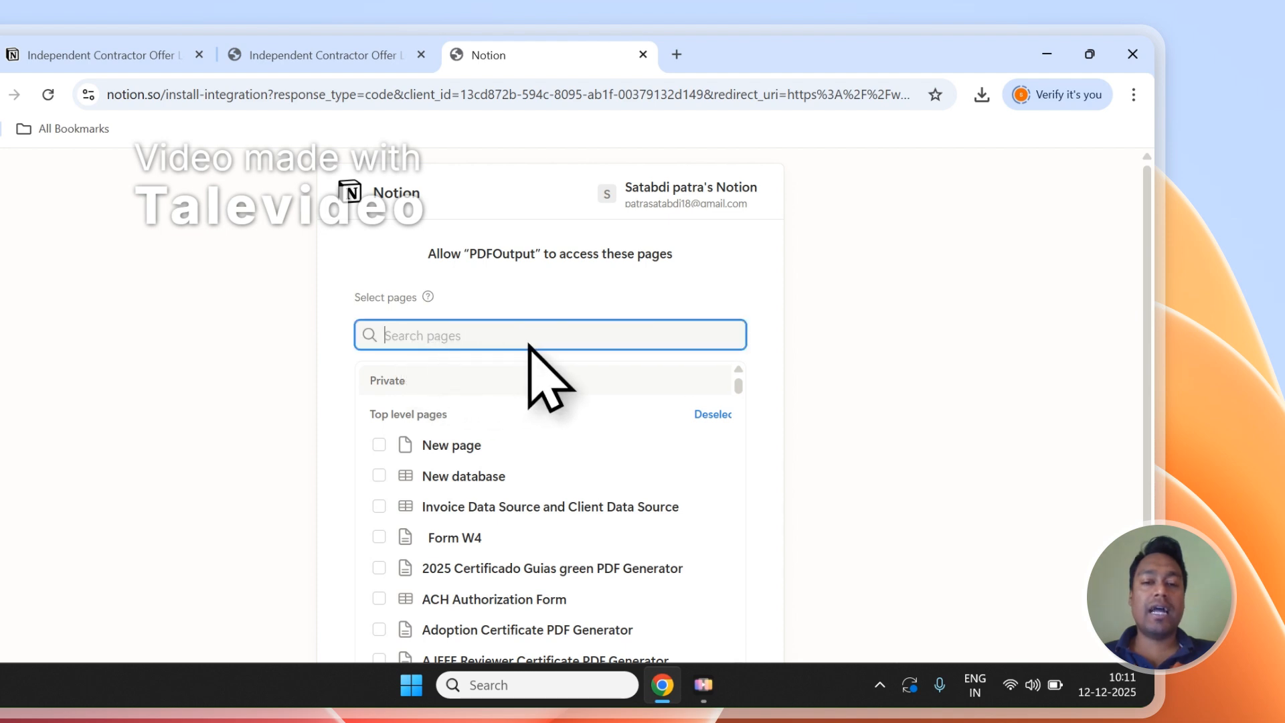
{"action": "scroll", "coordinate": [547, 289], "scroll_direction": "down", "scroll_amount": 2}
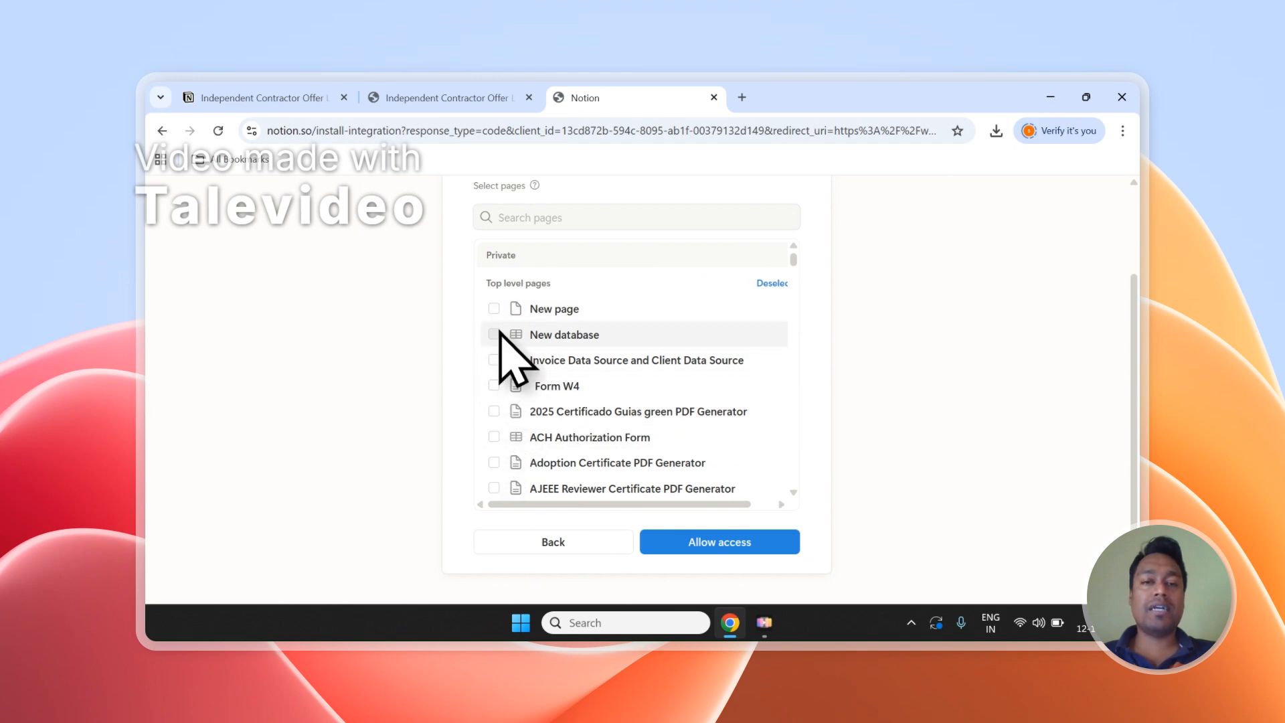
{"action": "scroll", "coordinate": [507, 338], "scroll_direction": "up", "scroll_amount": 2}
{"action": "left_click", "coordinate": [462, 131]}
{"action": "left_click", "coordinate": [448, 97]}
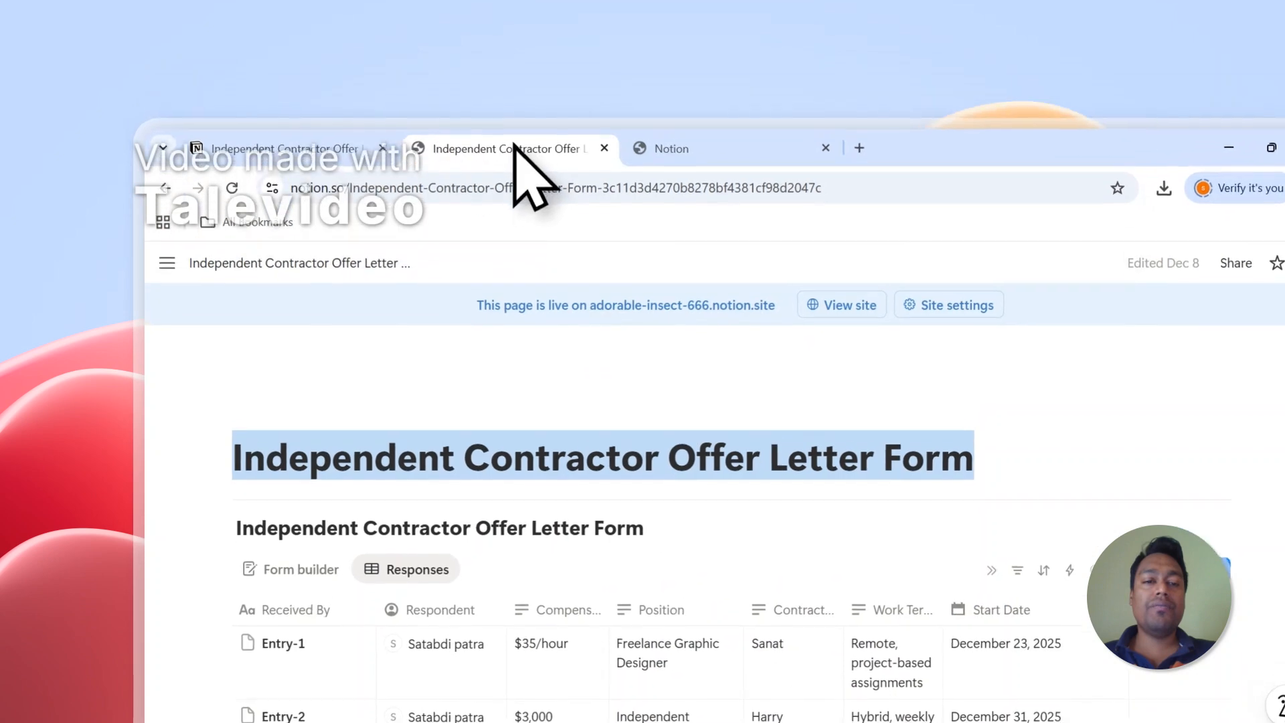
{"action": "left_click", "coordinate": [427, 364]}
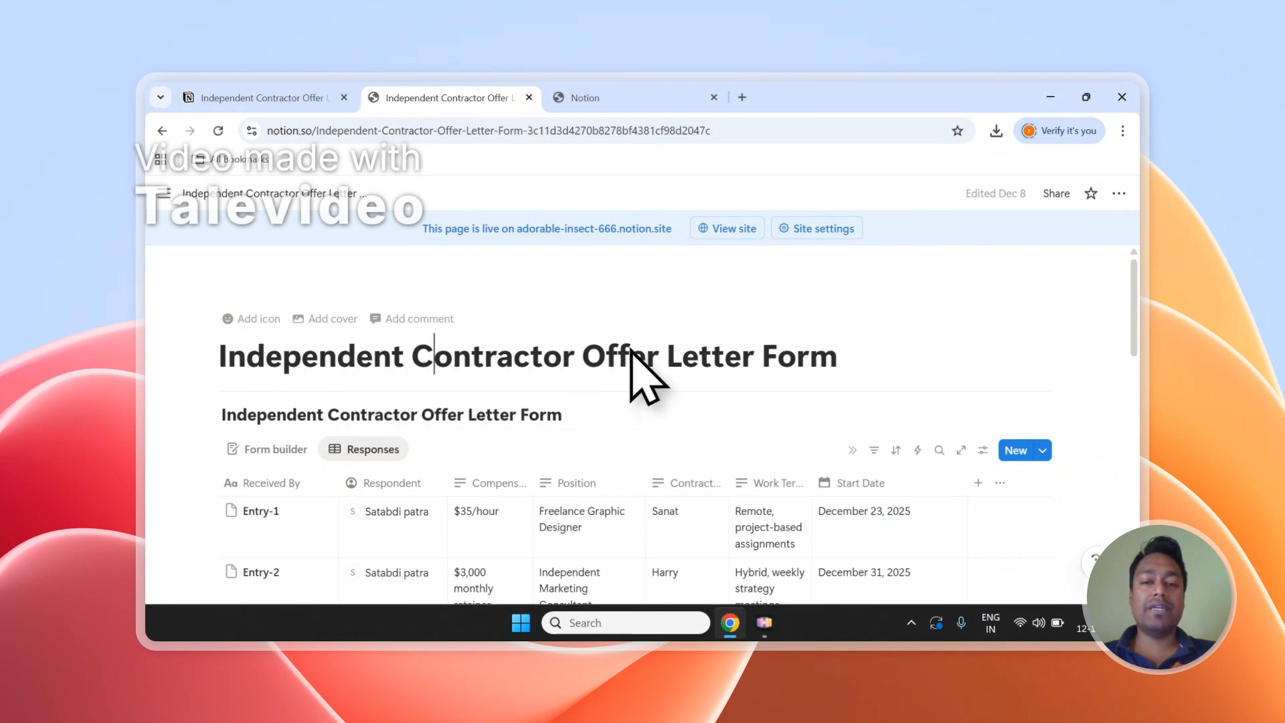
{"action": "left_click", "coordinate": [584, 97]}
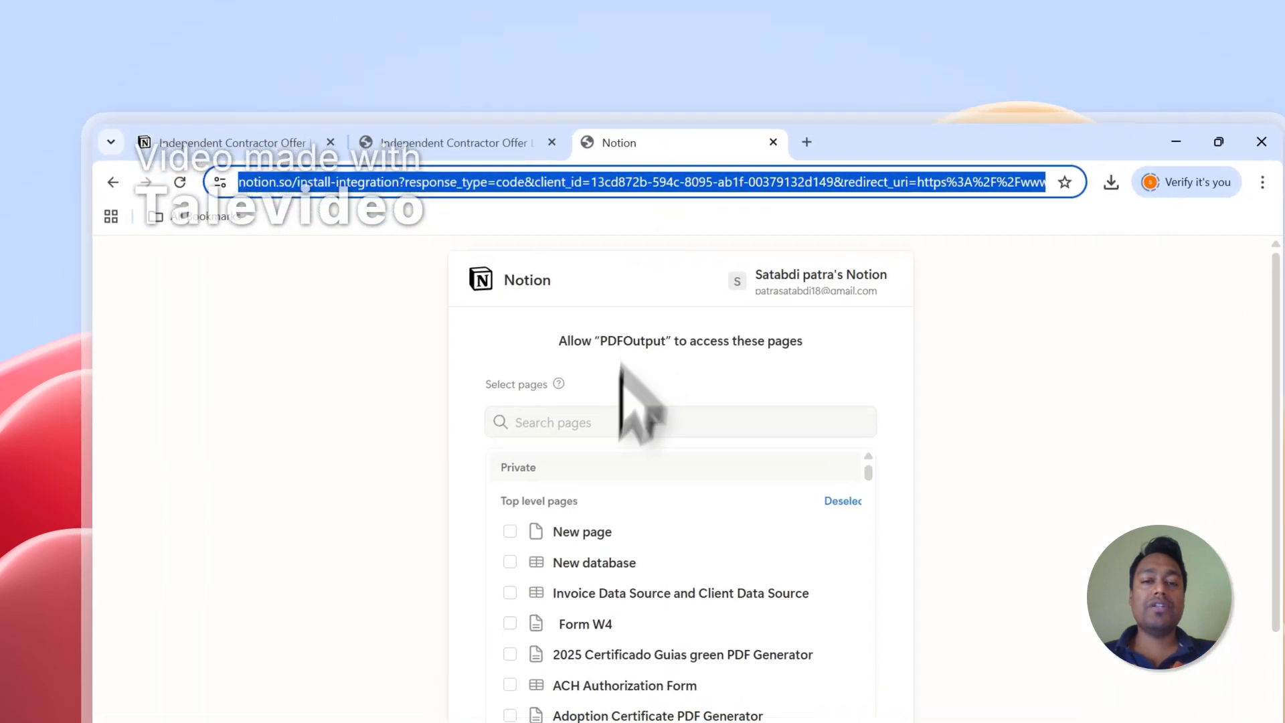
- Allow PDFOutput to access the selected Notion pages
{"action": "left_click", "coordinate": [572, 330]}
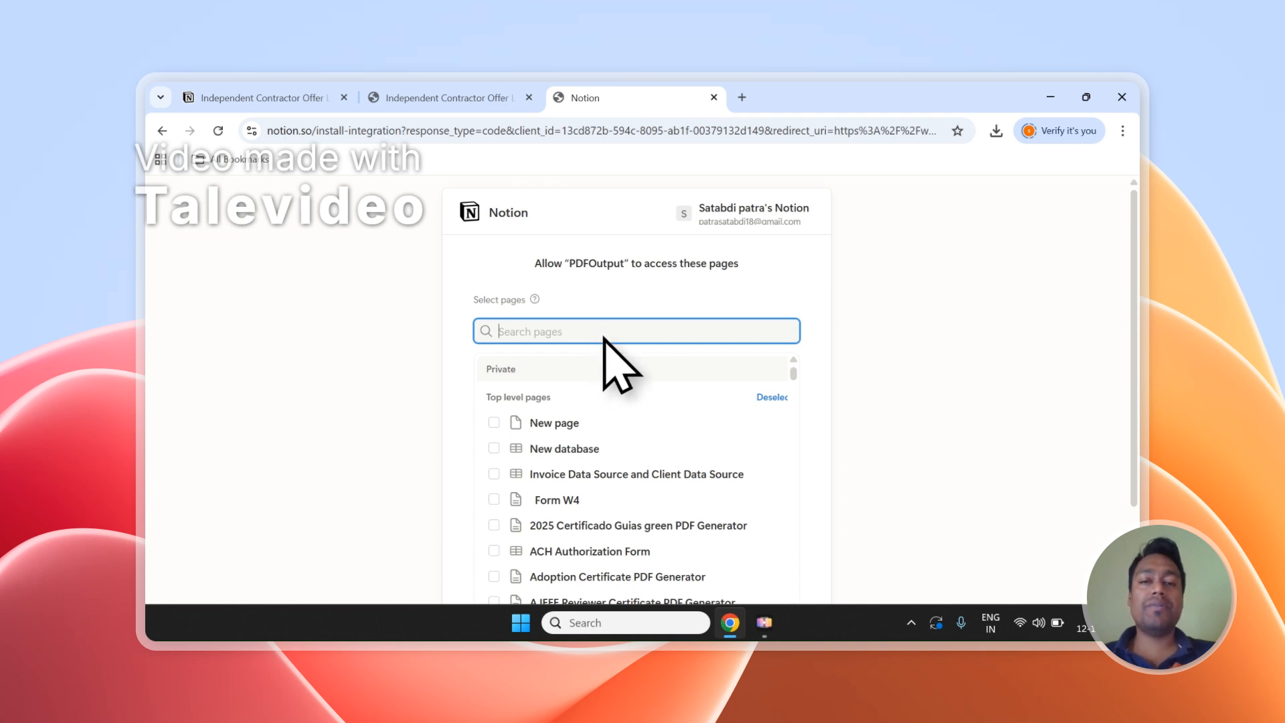
{"action": "scroll", "coordinate": [838, 338], "scroll_direction": "down", "scroll_amount": 3}
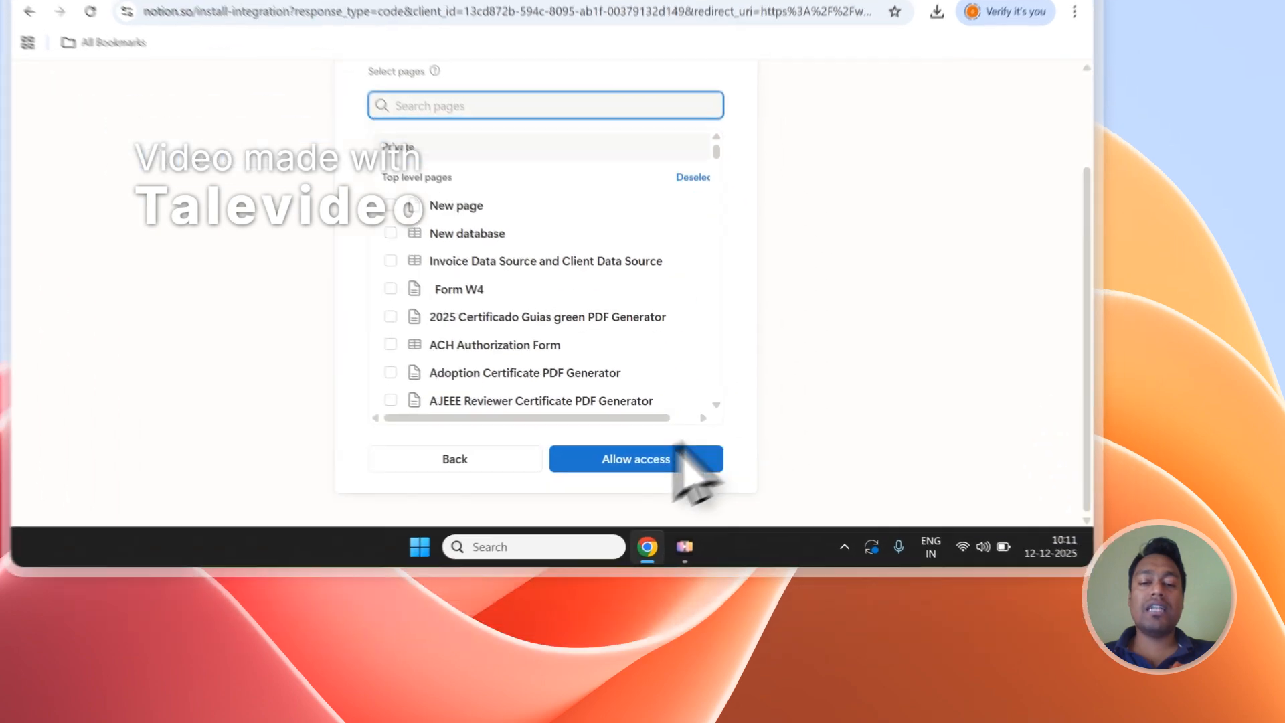
{"action": "left_click", "coordinate": [748, 542]}
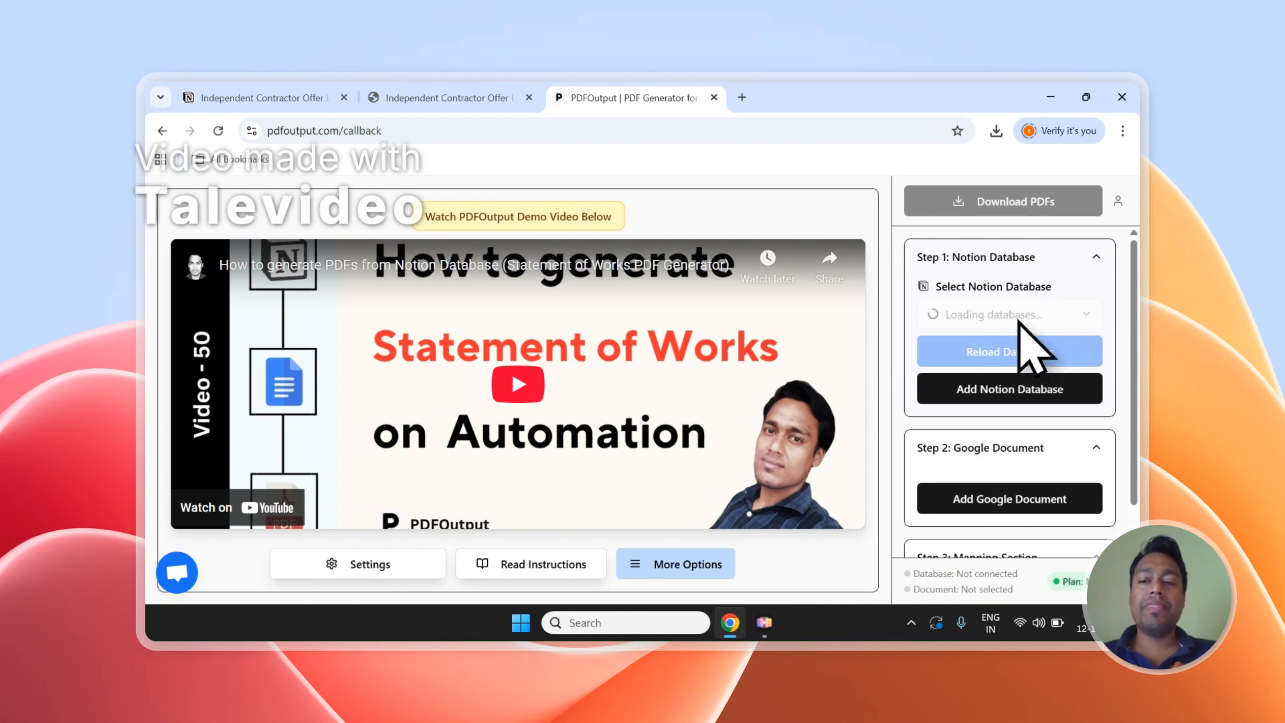
- Reload the Notion databases in PDFOutput and choose the Independent Contractor Offer Letter Form database
{"action": "left_click", "coordinate": [1018, 321]}
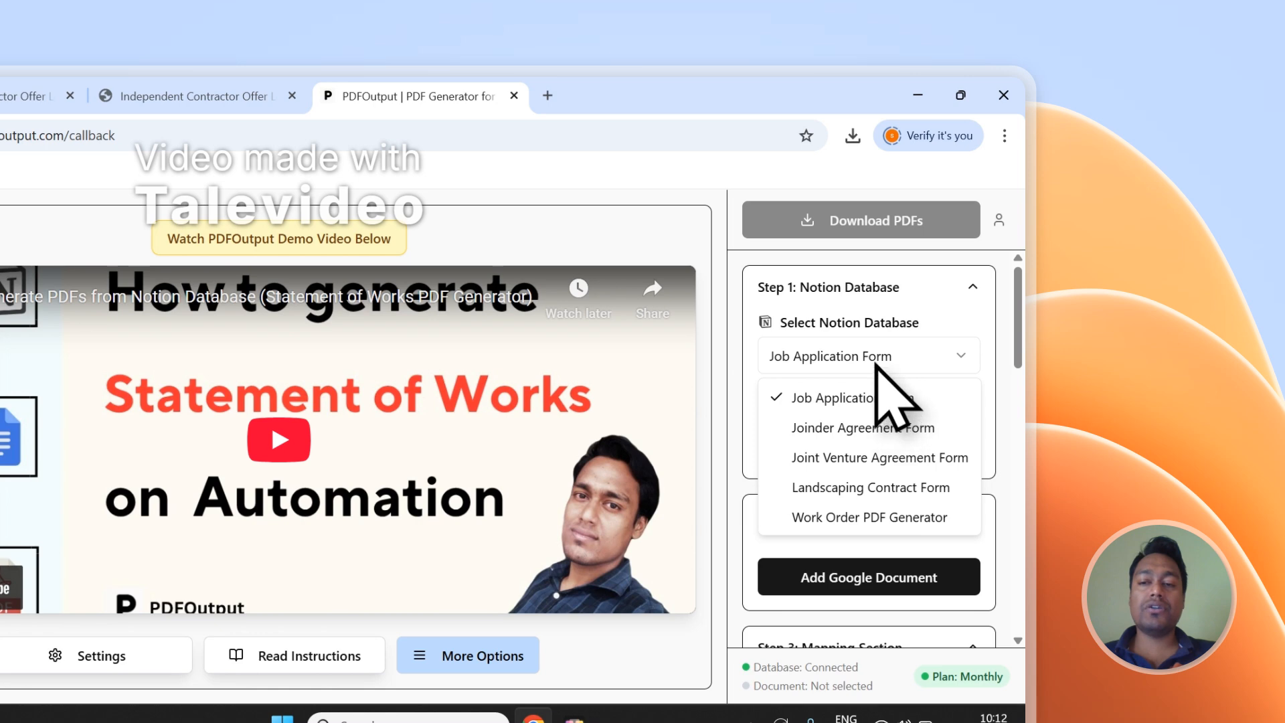
{"action": "left_click", "coordinate": [875, 366]}
{"action": "left_click", "coordinate": [843, 409]}
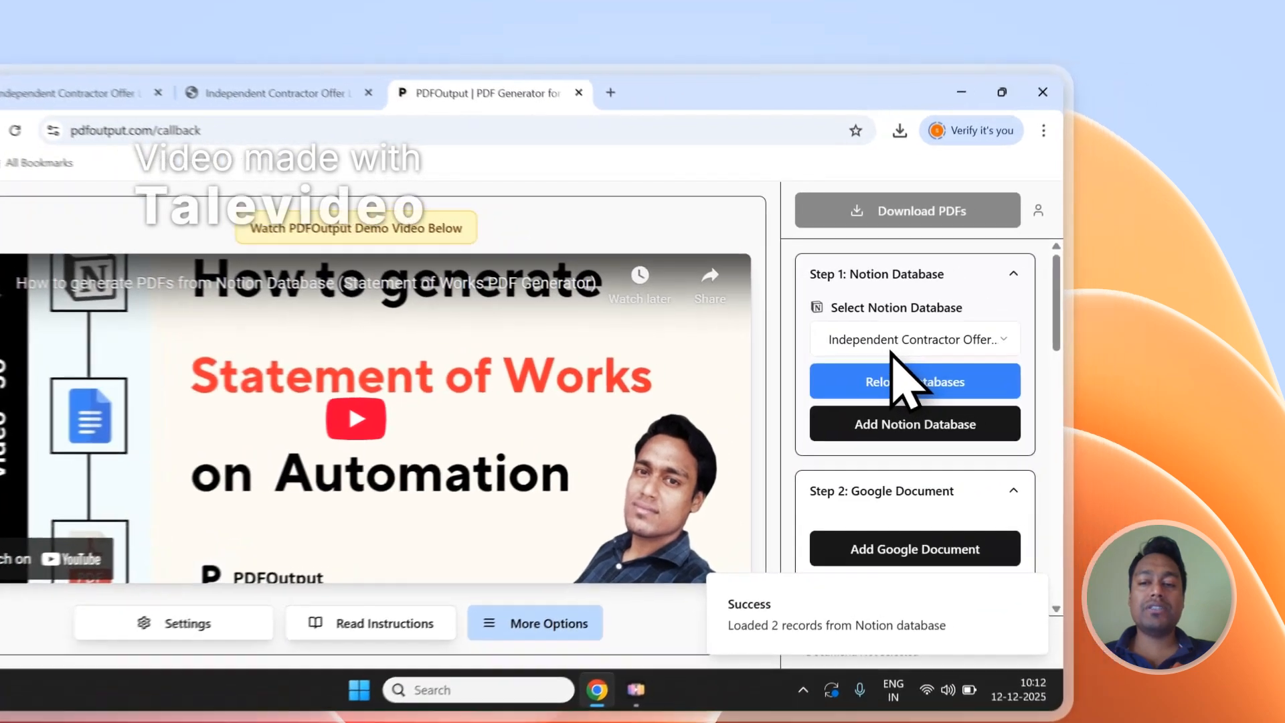
- Reselect Independent Contractor Offer Letter Form as the Notion database
{"action": "left_click", "coordinate": [998, 315]}
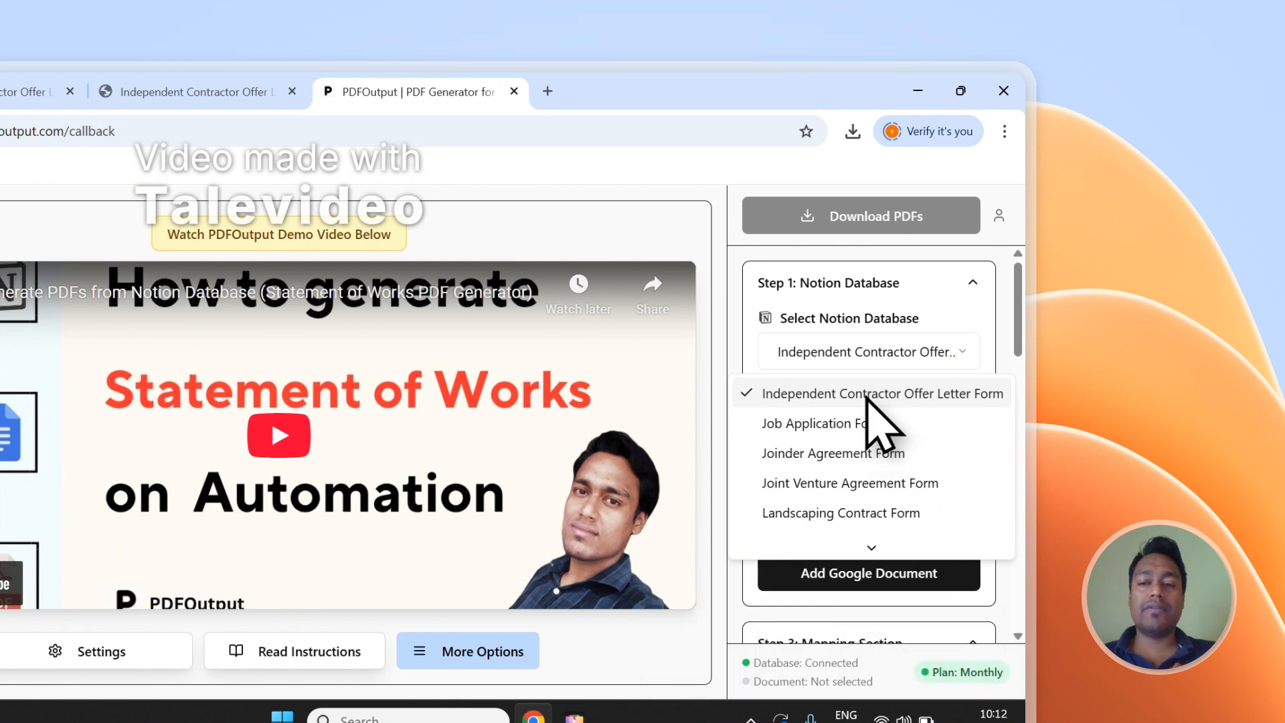
{"action": "left_click", "coordinate": [867, 395]}
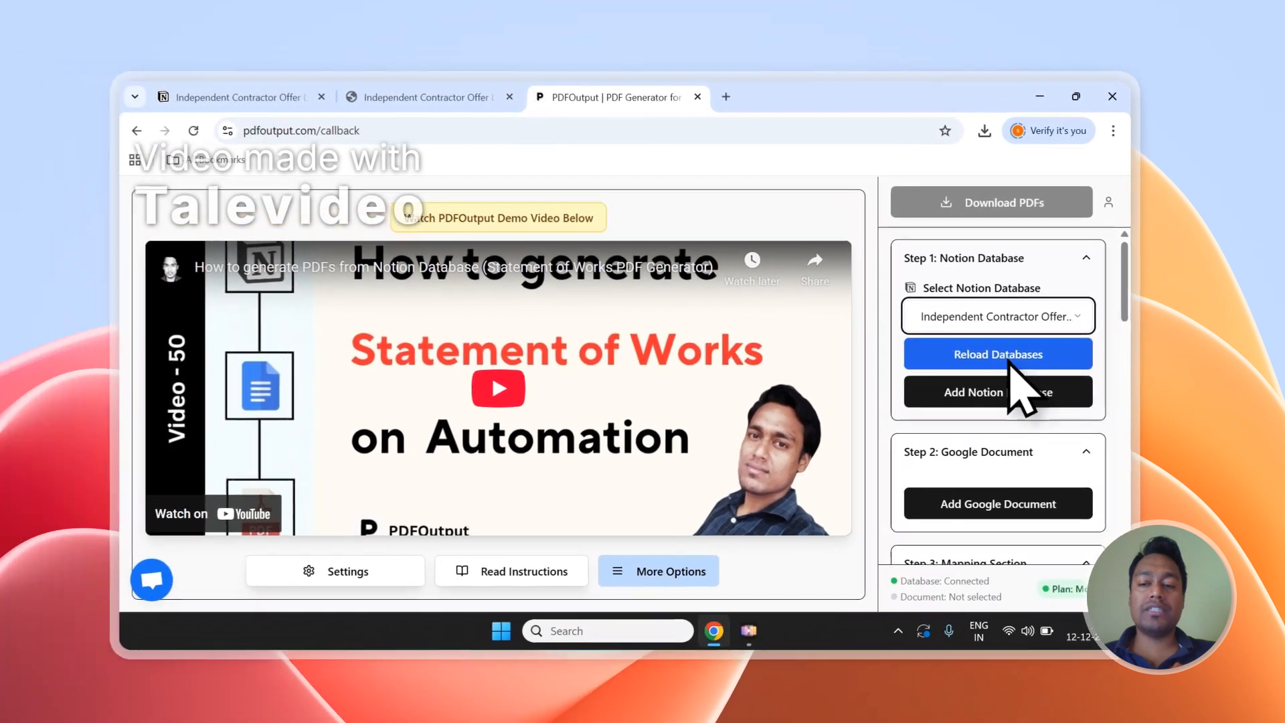
{"action": "scroll", "coordinate": [891, 435], "scroll_direction": "down", "scroll_amount": 3}
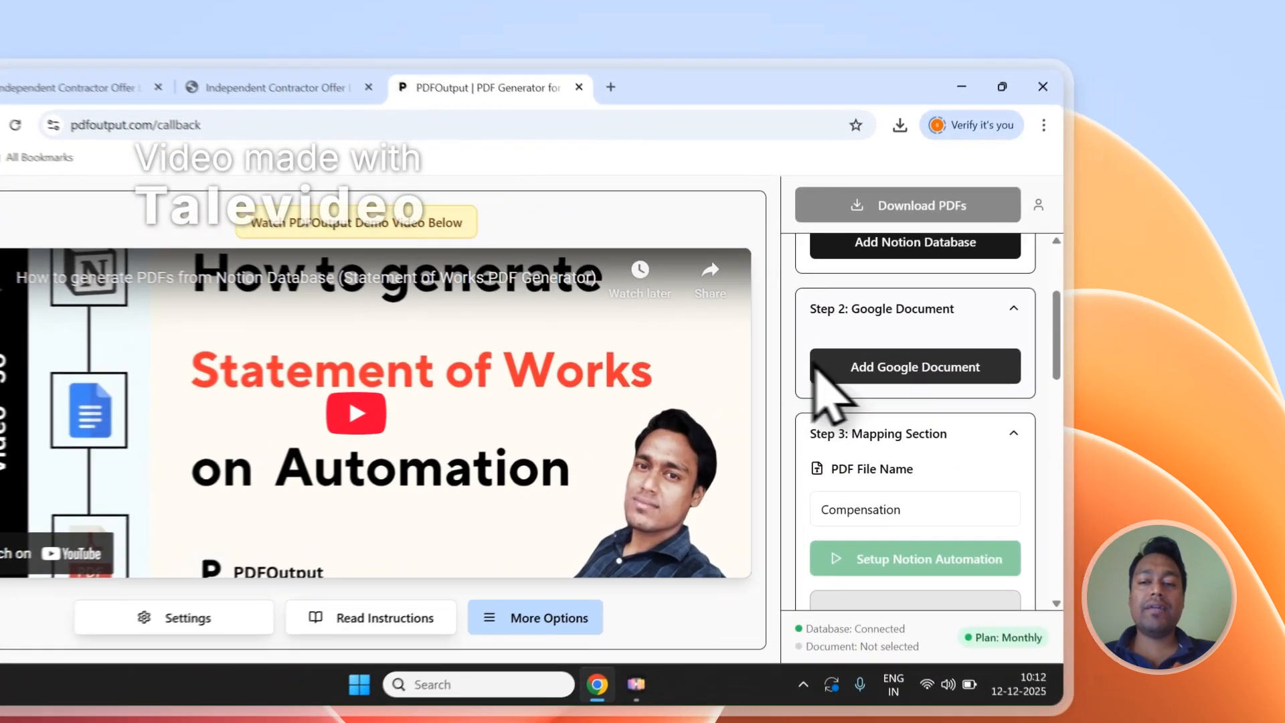
{"action": "left_click", "coordinate": [1007, 345]}
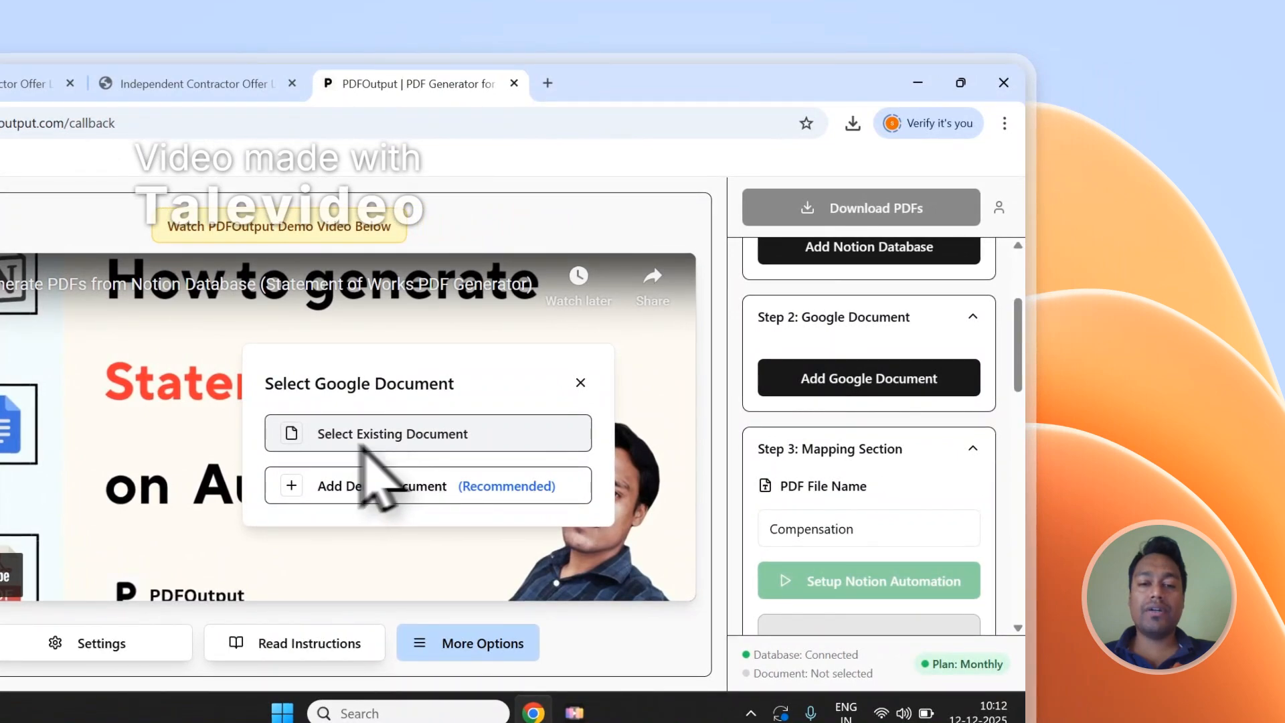
{"action": "left_click", "coordinate": [419, 432]}
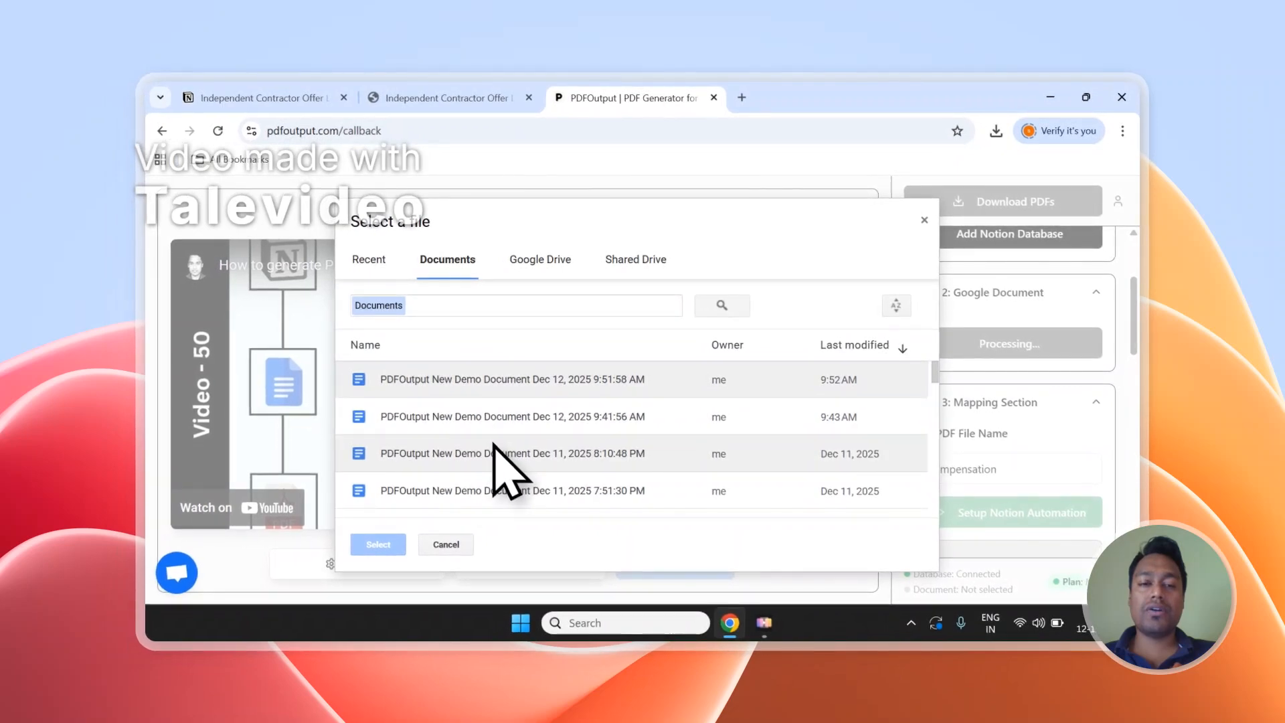
{"action": "left_click", "coordinate": [924, 219]}
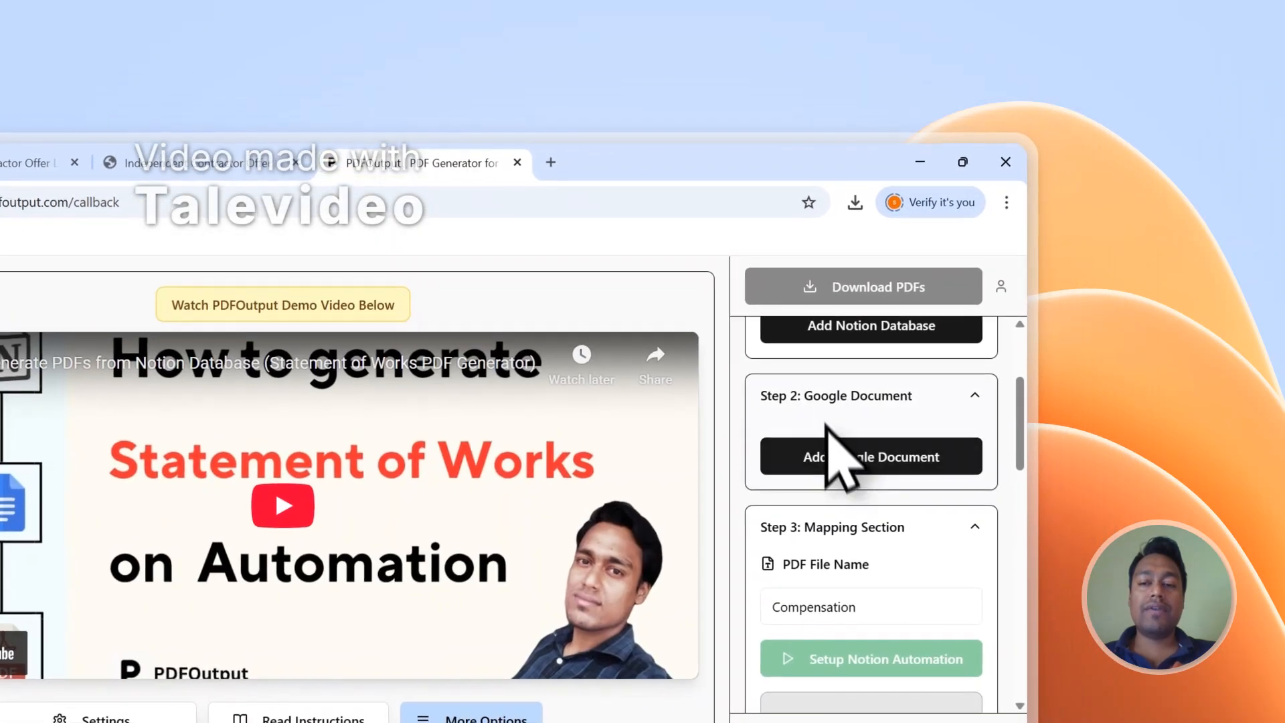
- Add a new PDFOutput demo document as the Google document for the template
{"action": "left_click", "coordinate": [836, 456]}
{"action": "left_click", "coordinate": [392, 575]}
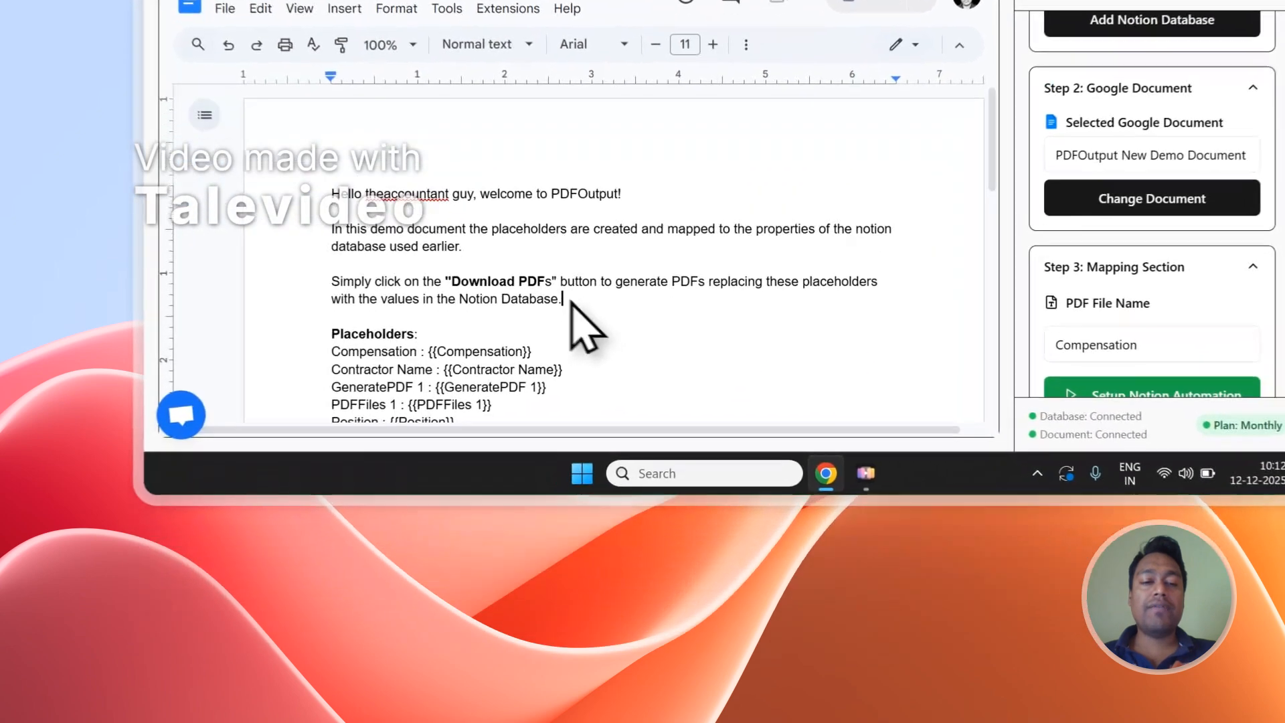
- Delete the welcome and instruction paragraphs above the Placeholders heading in the demo document
{"action": "left_click_drag", "start_coordinate": [502, 474], "coordinate": [268, 371]}
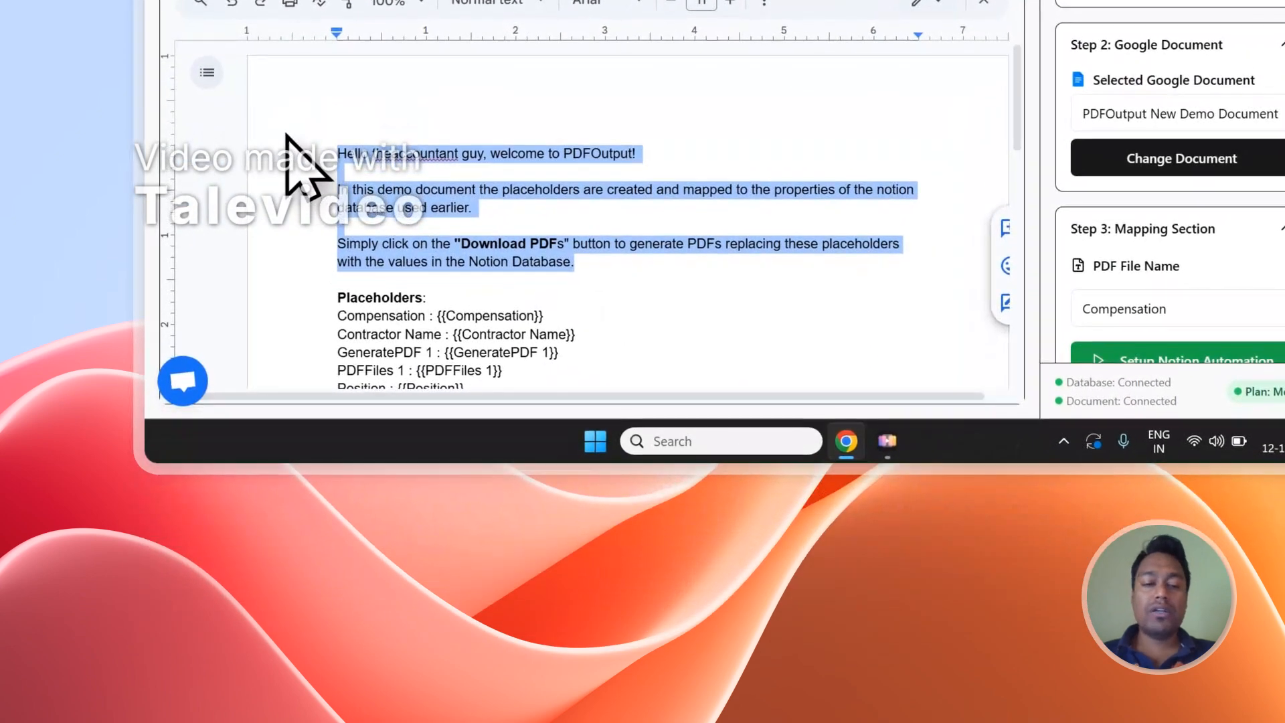
{"action": "key", "text": "BackSpace"}
{"action": "key", "text": "BackSpace"}
{"action": "key", "text": "BackSpace"}
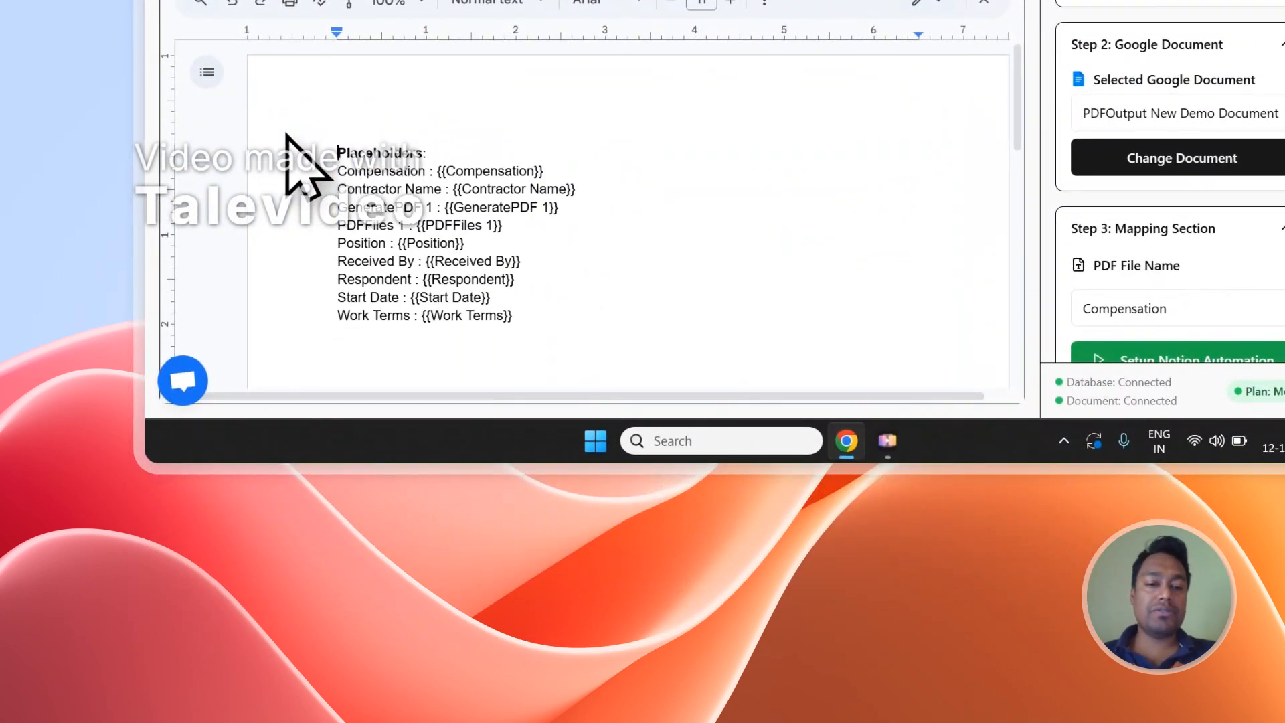
- Delete the GeneratePDF 1 and PDFFiles 1 lines from the placeholder list
{"action": "left_click_drag", "start_coordinate": [503, 226], "coordinate": [331, 225]}
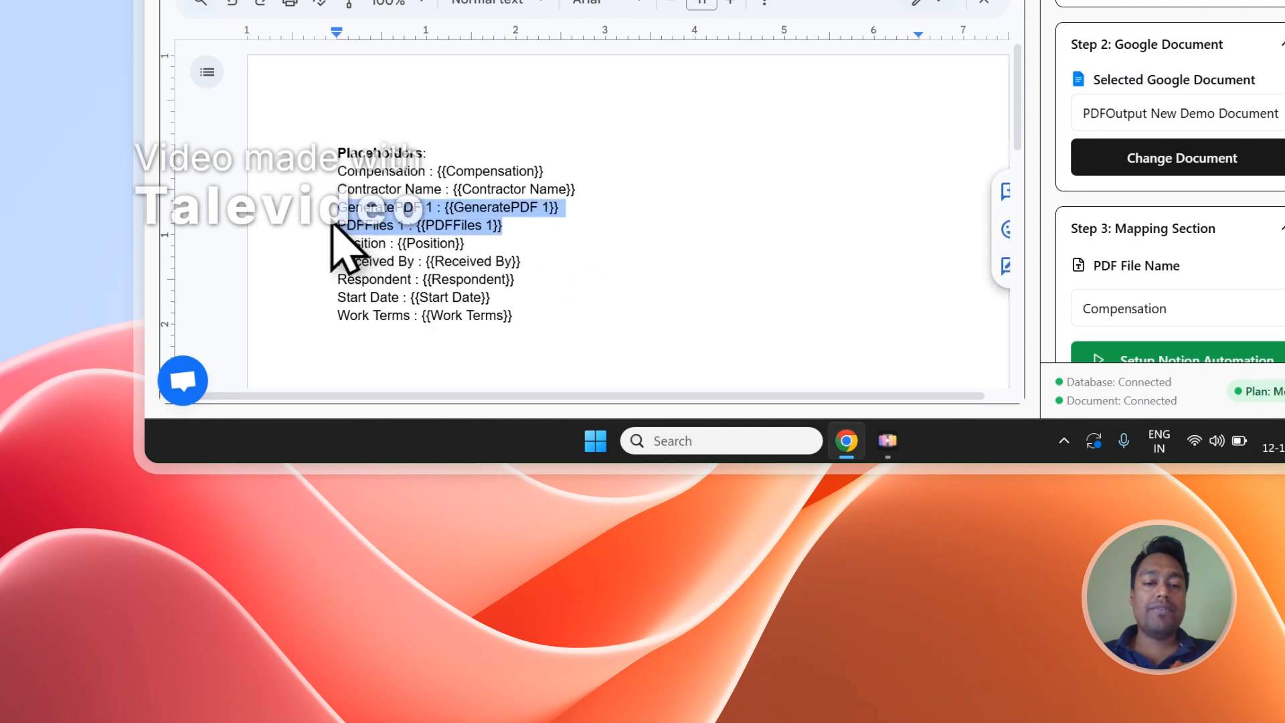
{"action": "key", "text": "BackSpace"}
{"action": "key", "text": "BackSpace"}
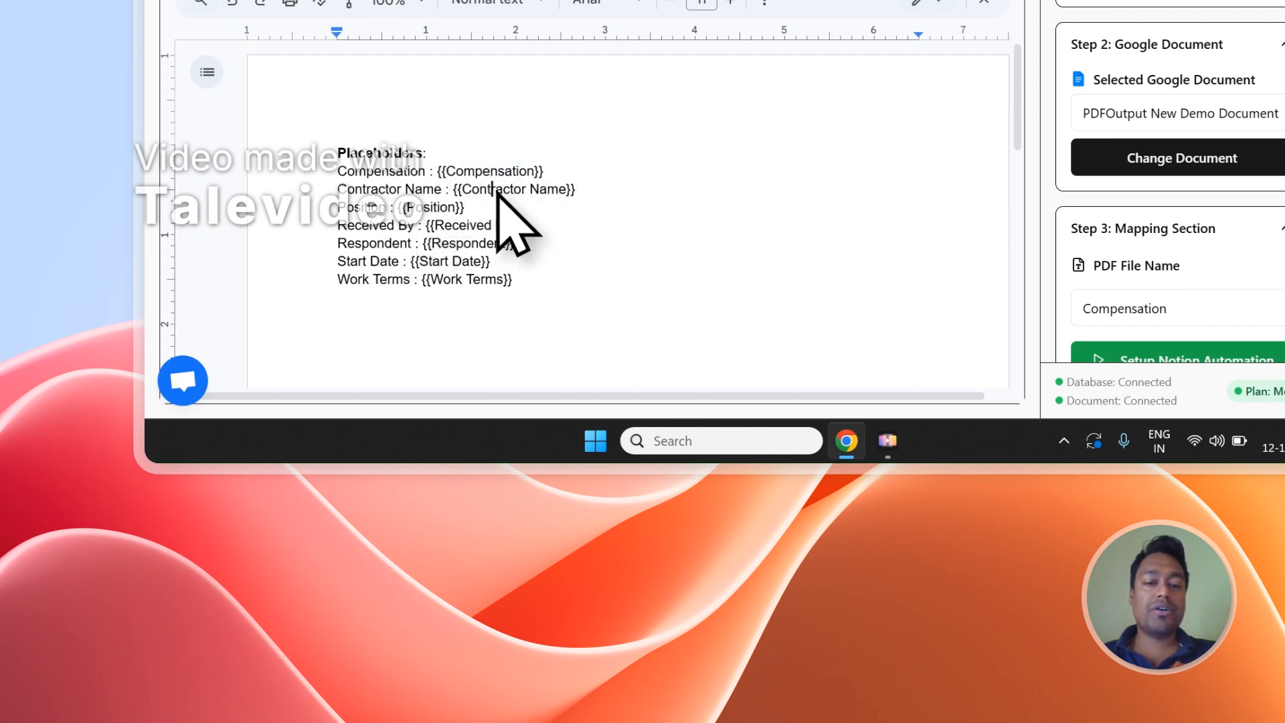
- Compare the Notion database's columns and entries with the placeholders in the PDFOutput demo document
{"action": "left_click", "coordinate": [494, 74]}
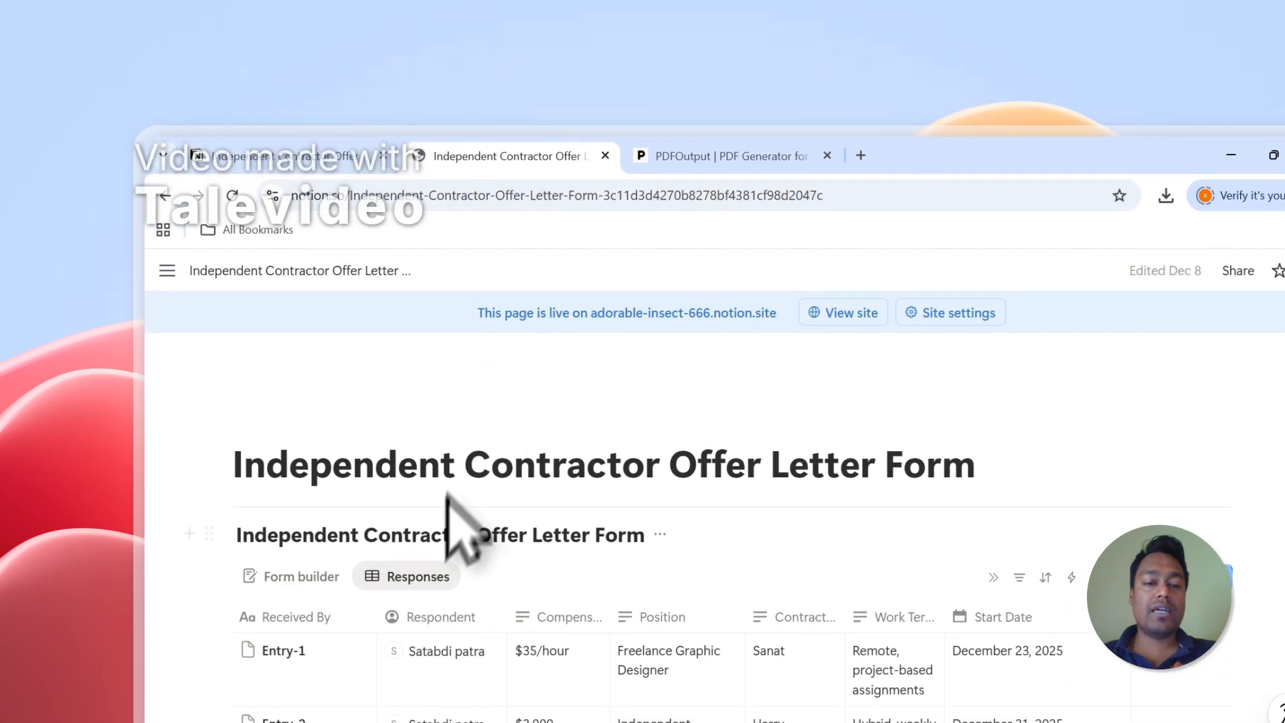
{"action": "scroll", "coordinate": [447, 496], "scroll_direction": "down", "scroll_amount": 1}
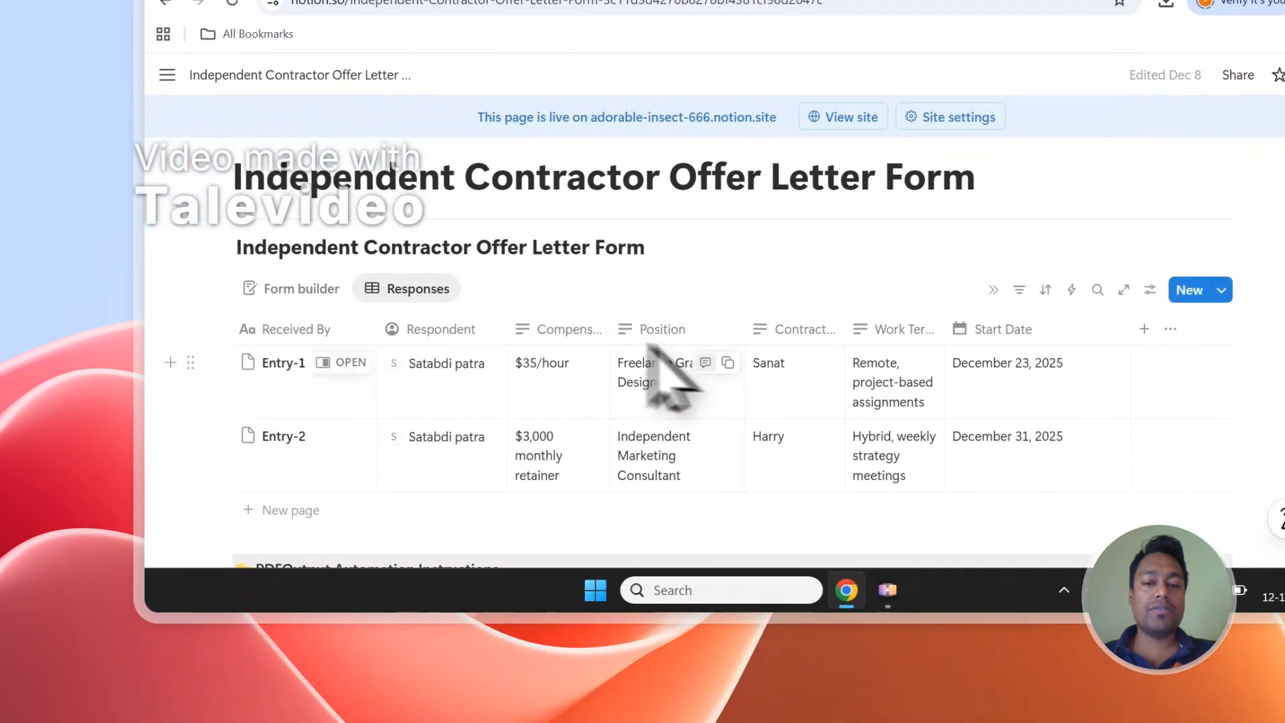
{"action": "left_click", "coordinate": [491, 249]}
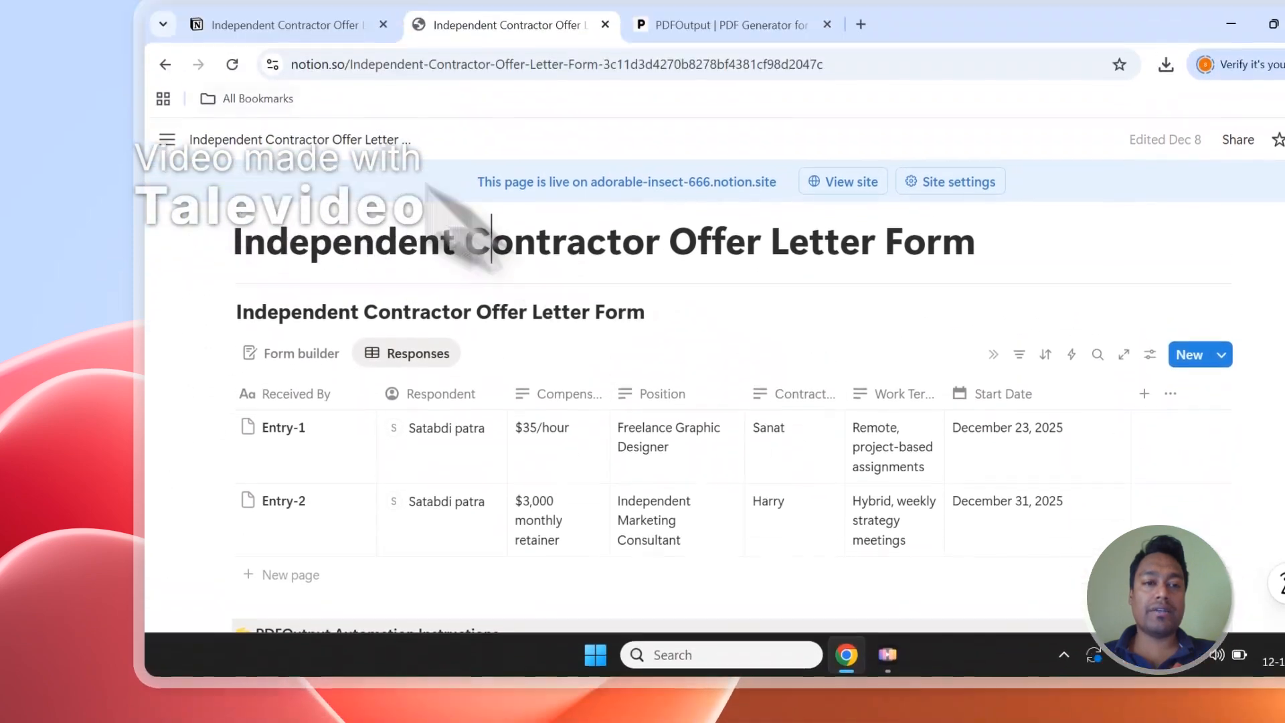
{"action": "left_click", "coordinate": [232, 73]}
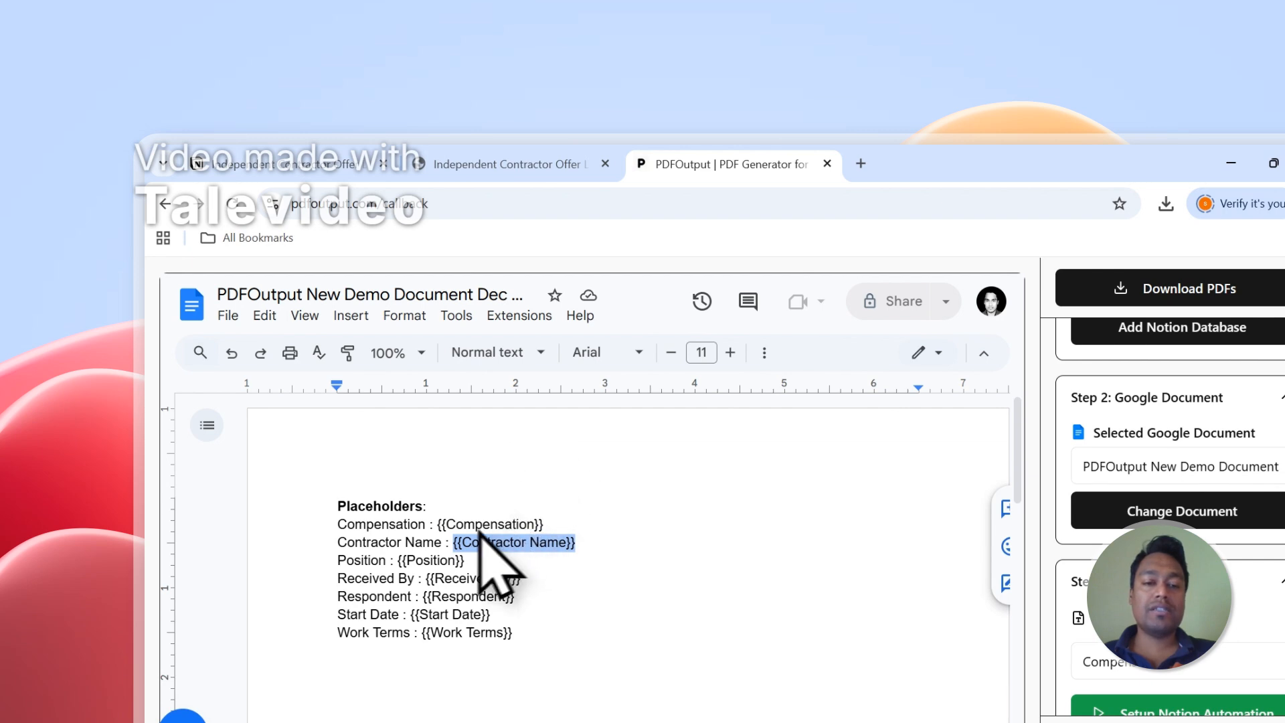
{"action": "left_click", "coordinate": [497, 152]}
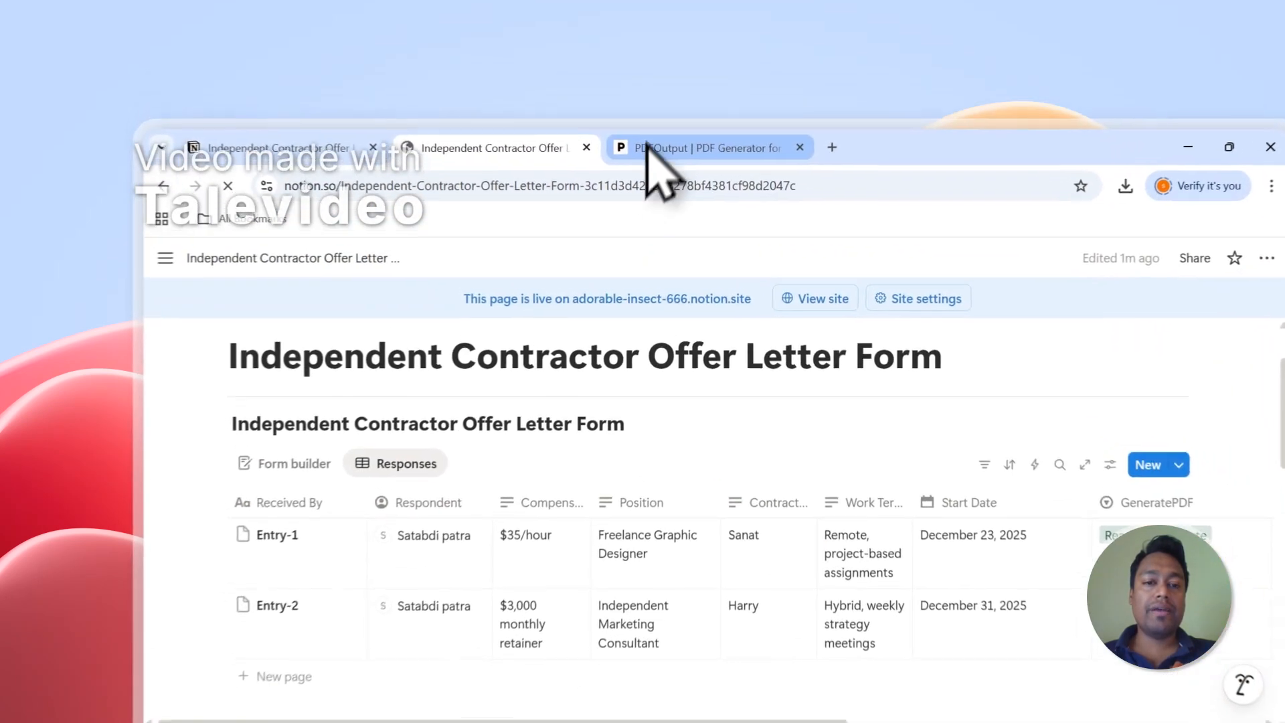
{"action": "left_click", "coordinate": [595, 101]}
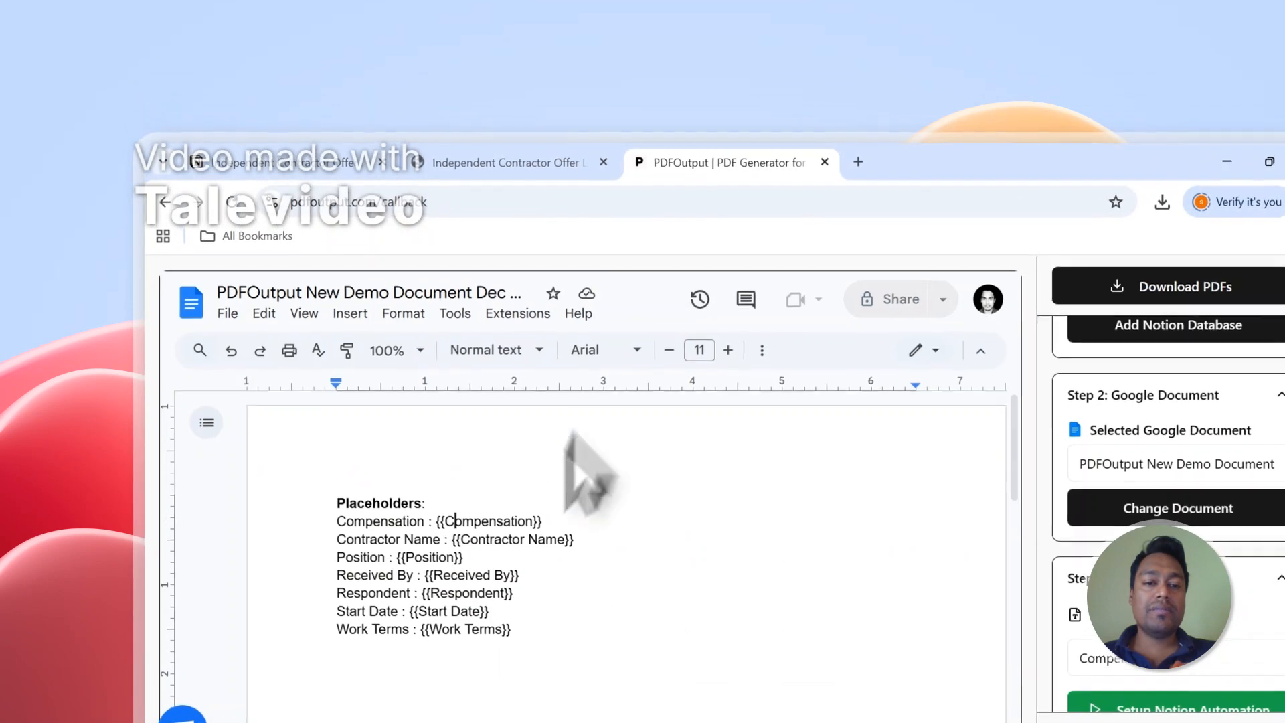
{"action": "left_click", "coordinate": [519, 155]}
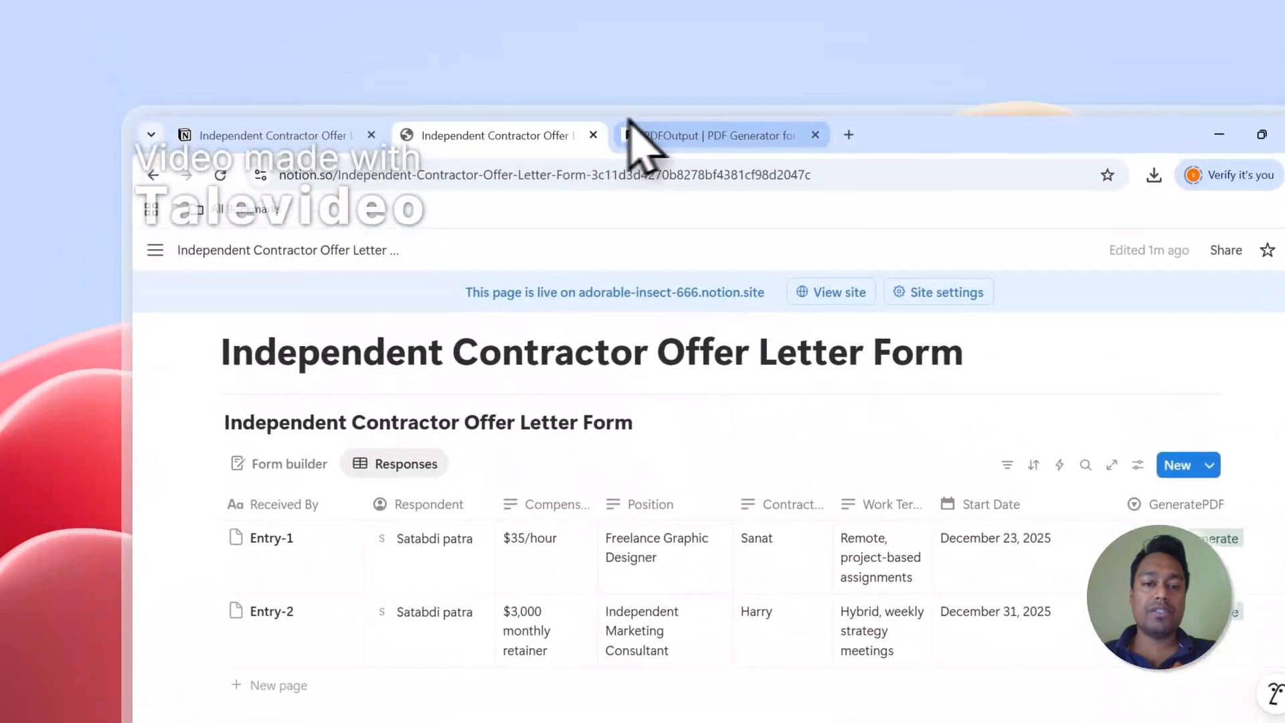
{"action": "left_click", "coordinate": [642, 131]}
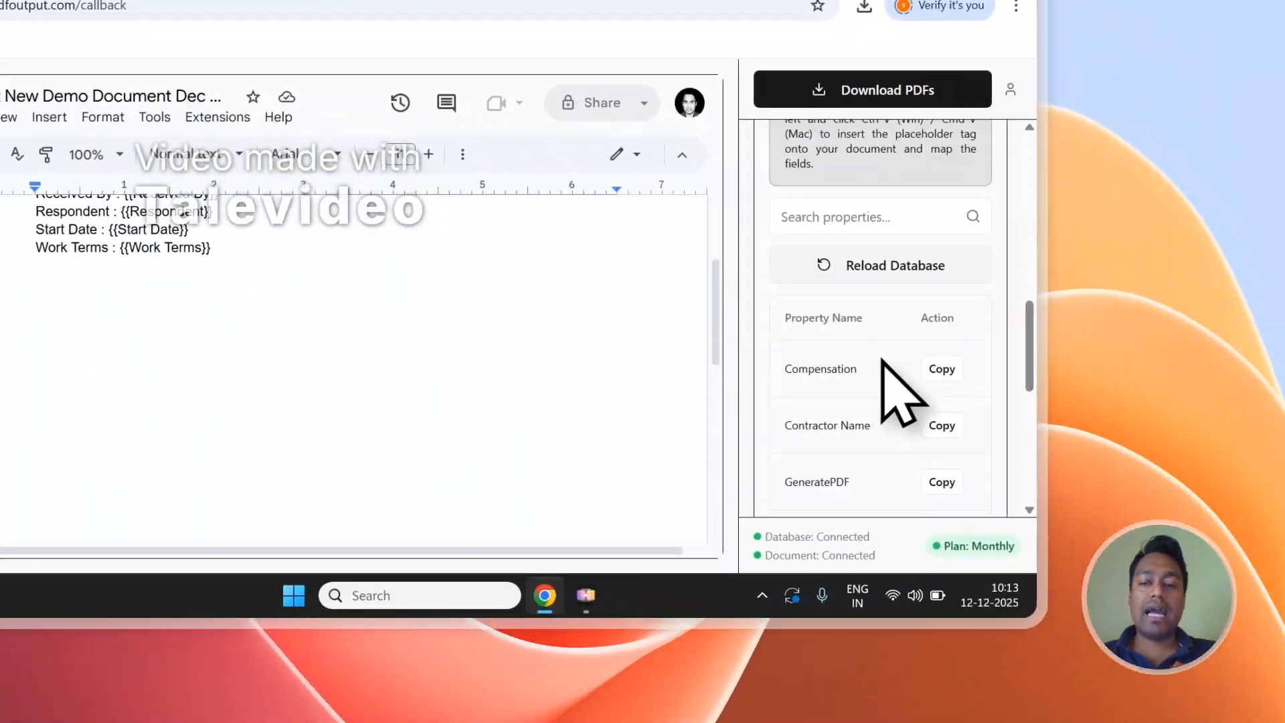
- Copy the Contractor Name property's placeholder and add the line "Name - {{Contractor Name}}" below the placeholder list
{"action": "scroll", "coordinate": [881, 361], "scroll_direction": "down", "scroll_amount": 3}
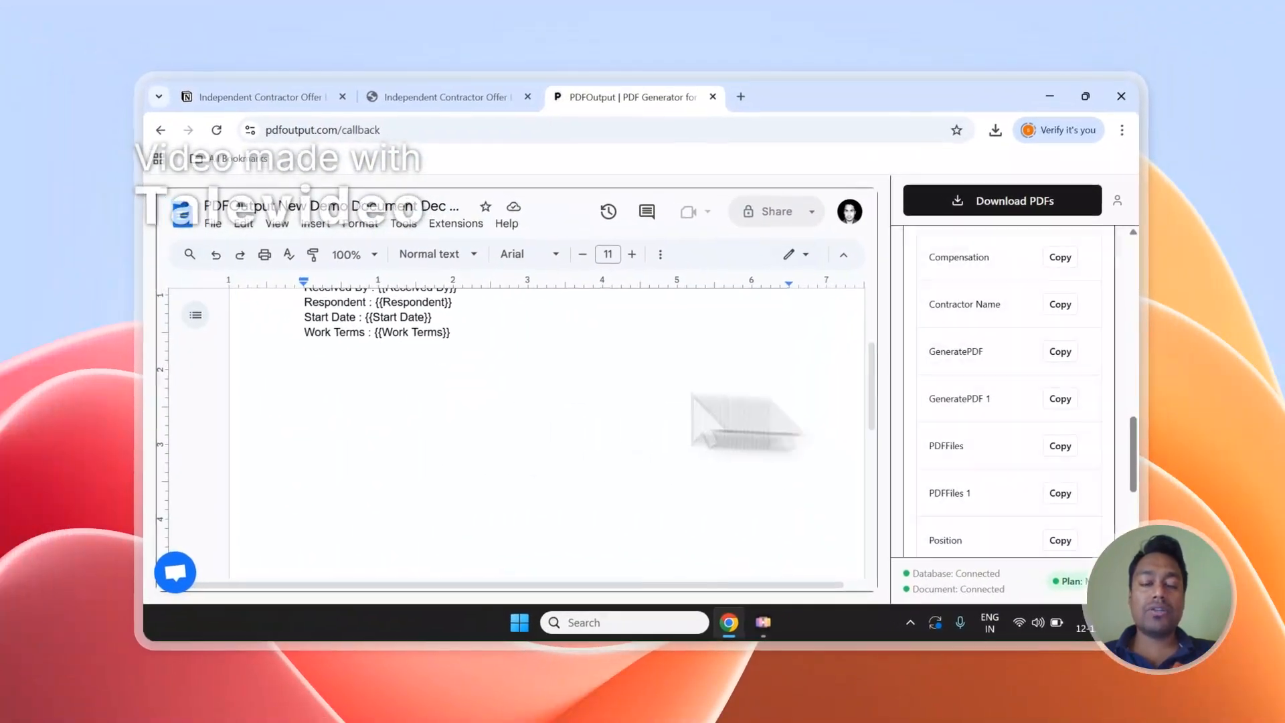
{"action": "scroll", "coordinate": [505, 380], "scroll_direction": "up", "scroll_amount": 1}
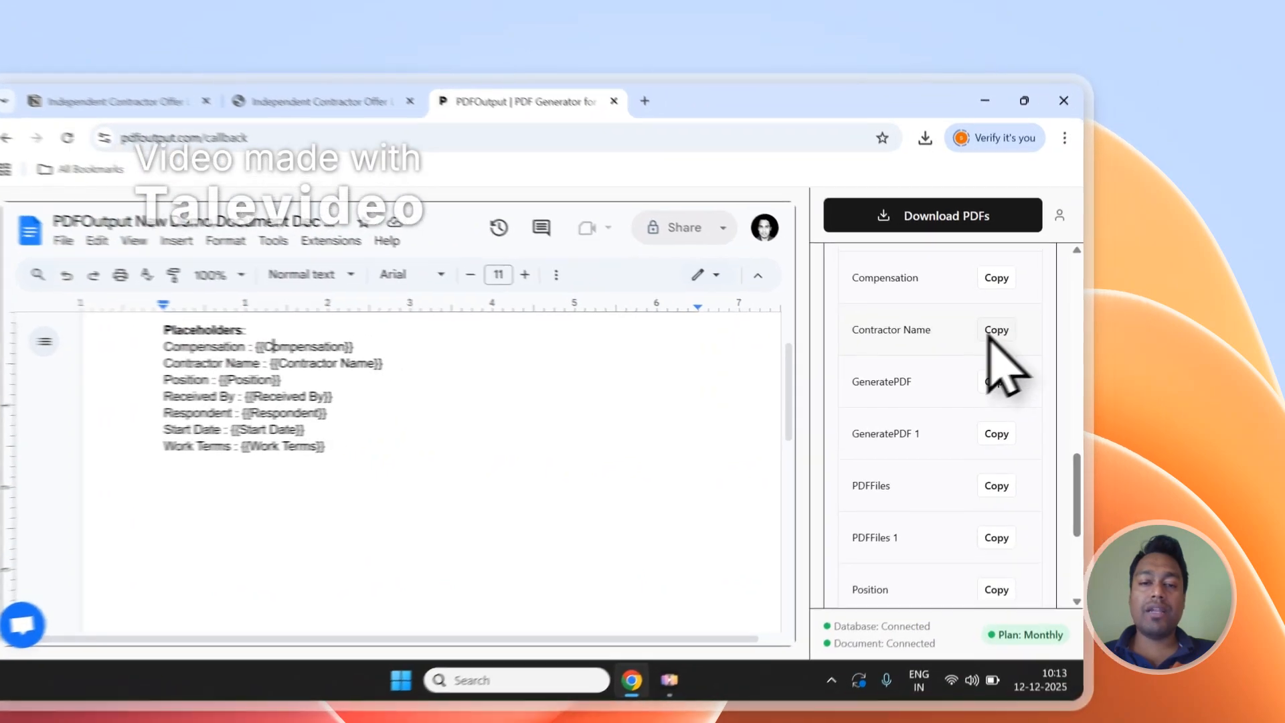
{"action": "left_click", "coordinate": [1061, 305]}
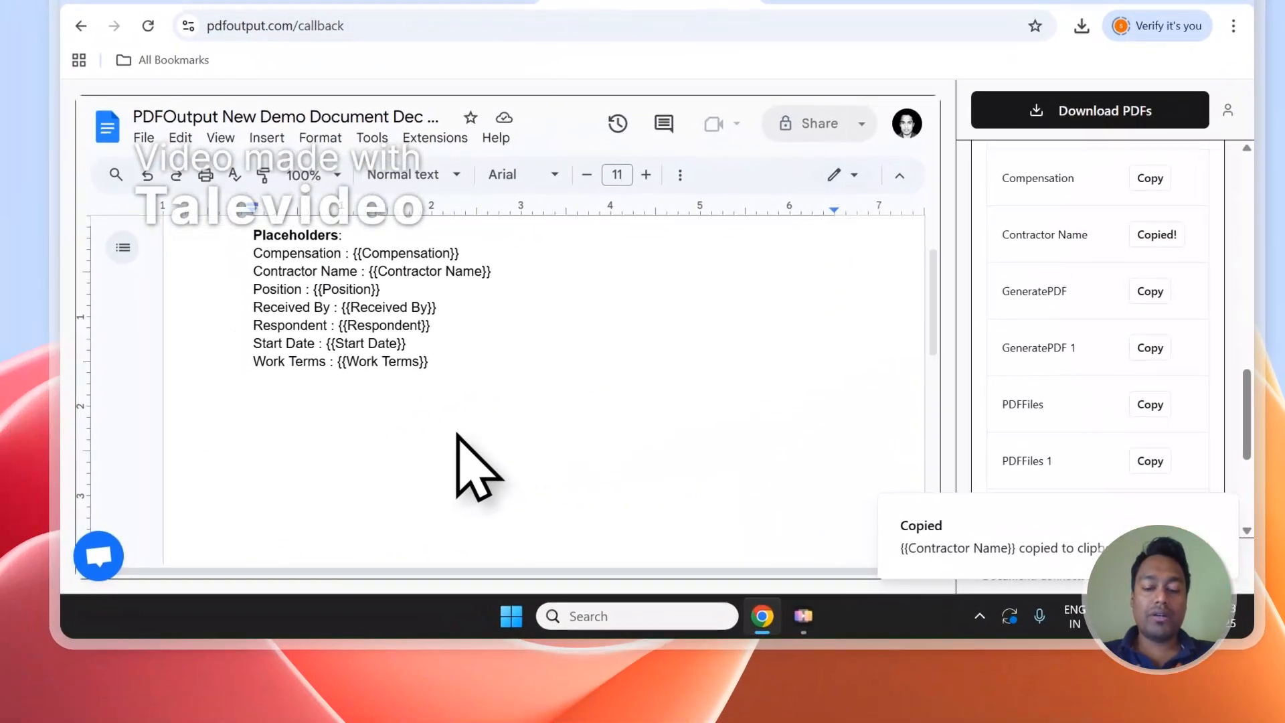
{"action": "left_click", "coordinate": [457, 433]}
{"action": "type", "text": "N"}
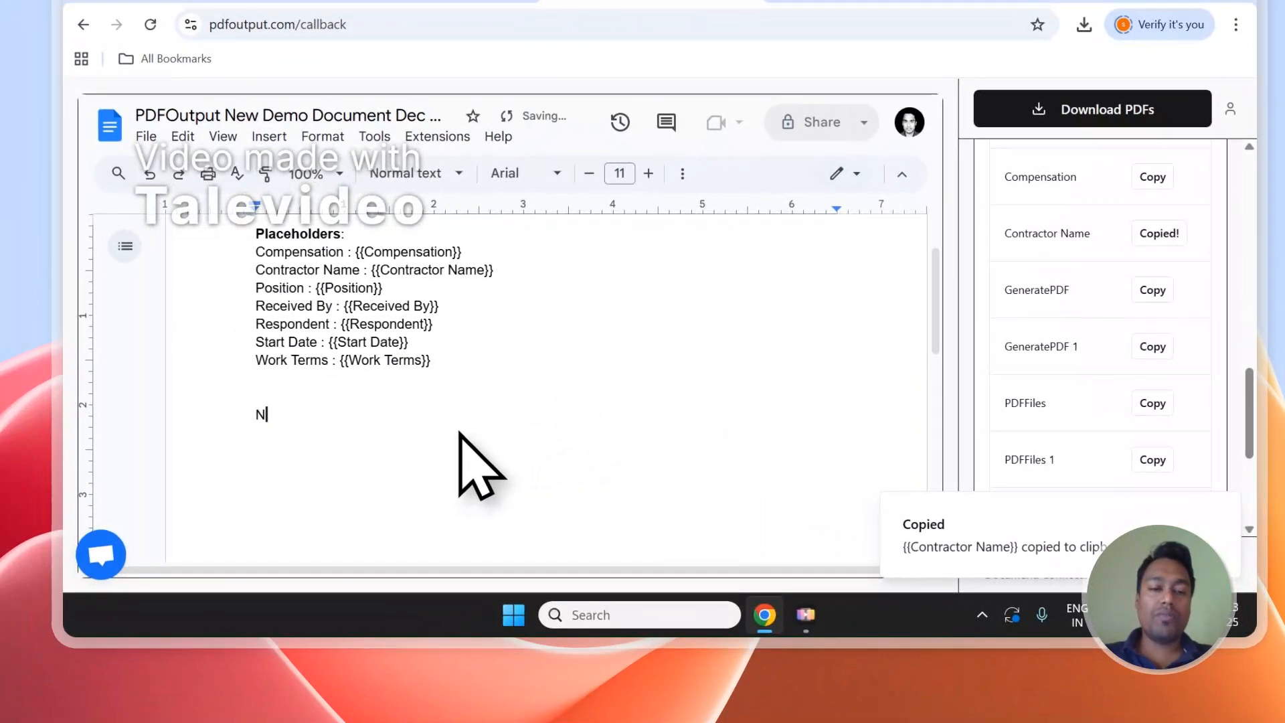
{"action": "type", "text": "ame - {{Contractor Name"}
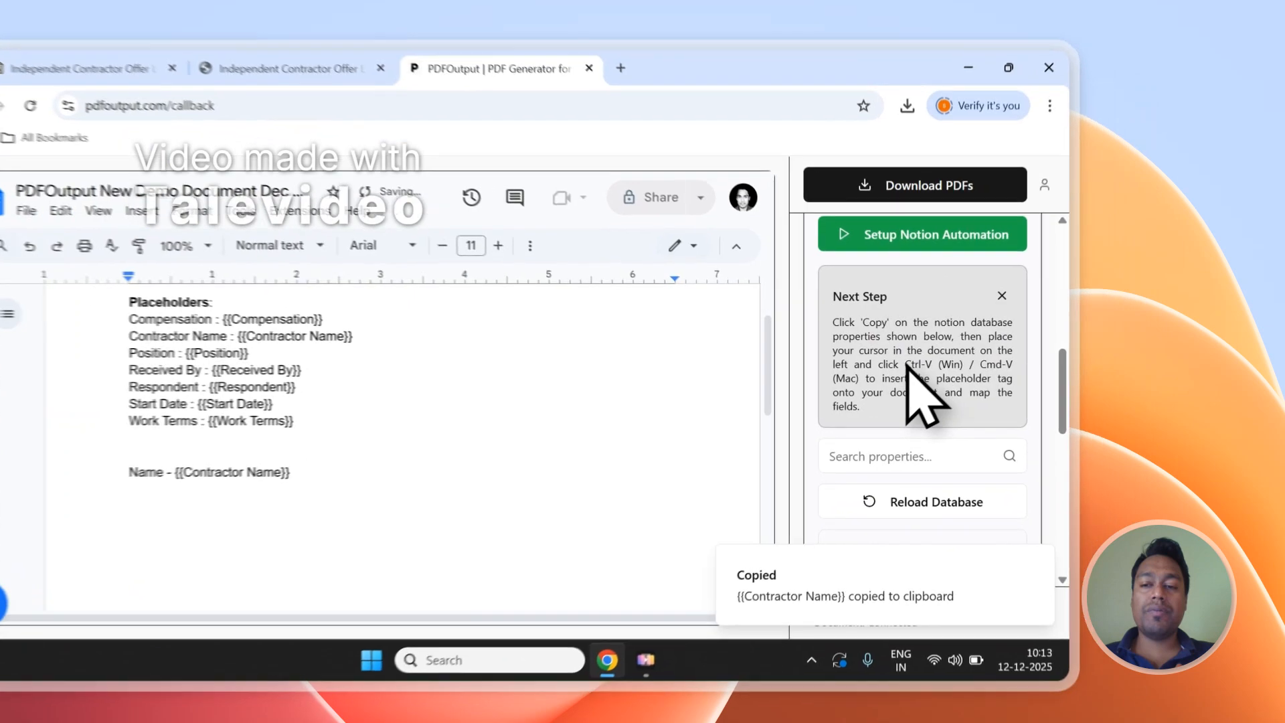
- Copy the Position property's placeholder and add "Position - {{Position}}" below the Name line, leaving a blank line between them
{"action": "left_click_drag", "start_coordinate": [994, 360], "coordinate": [957, 384]}
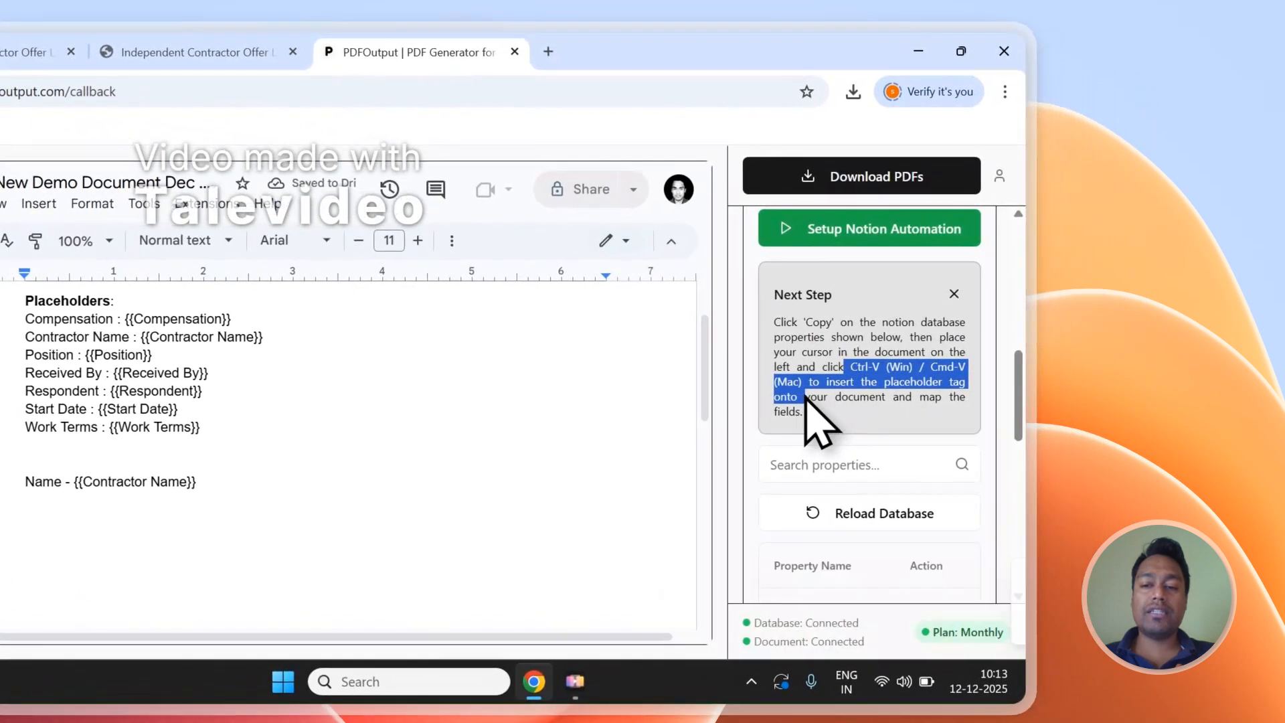
{"action": "scroll", "coordinate": [870, 442], "scroll_direction": "down", "scroll_amount": 6}
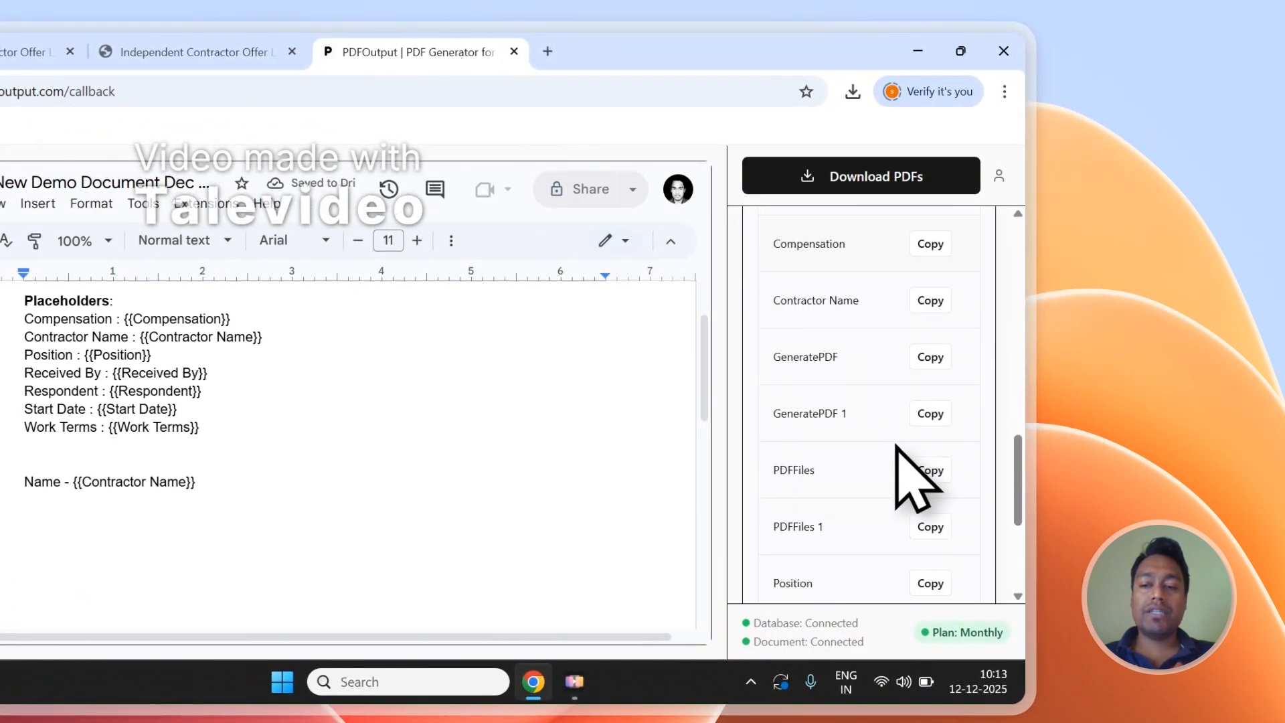
{"action": "left_click", "coordinate": [927, 583]}
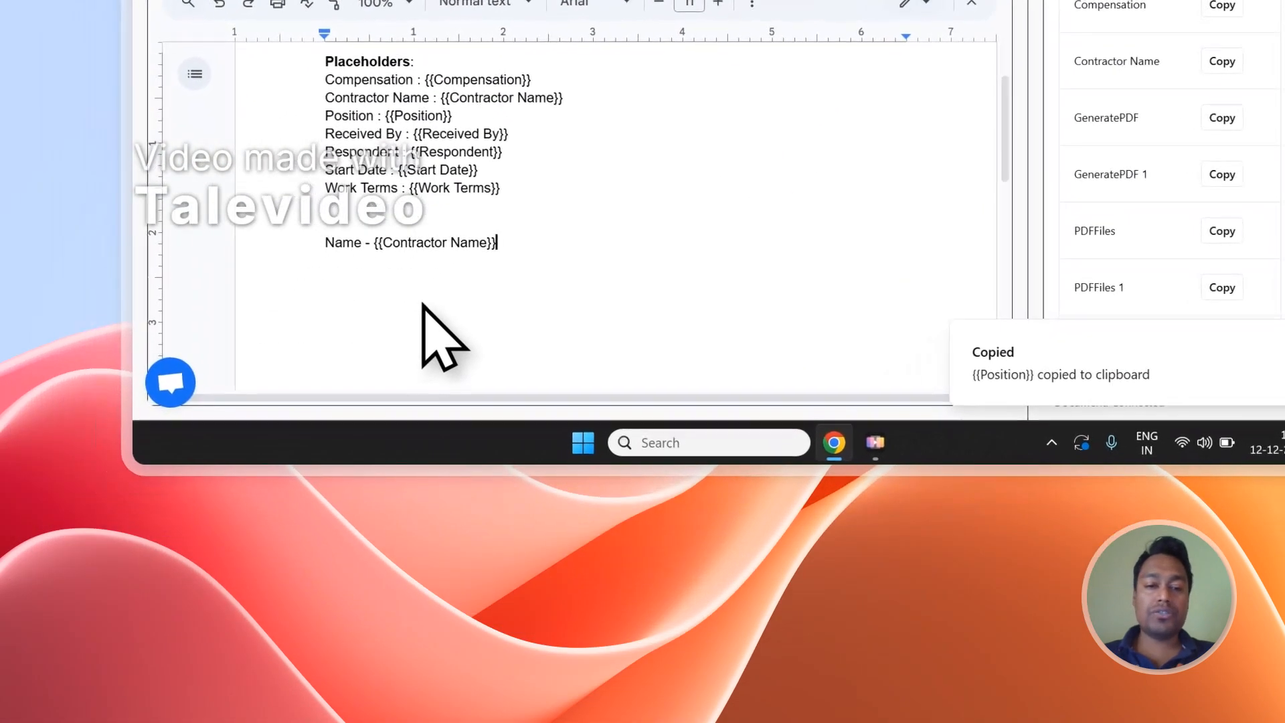
{"action": "key", "text": "Return"}
{"action": "key", "text": "Return"}
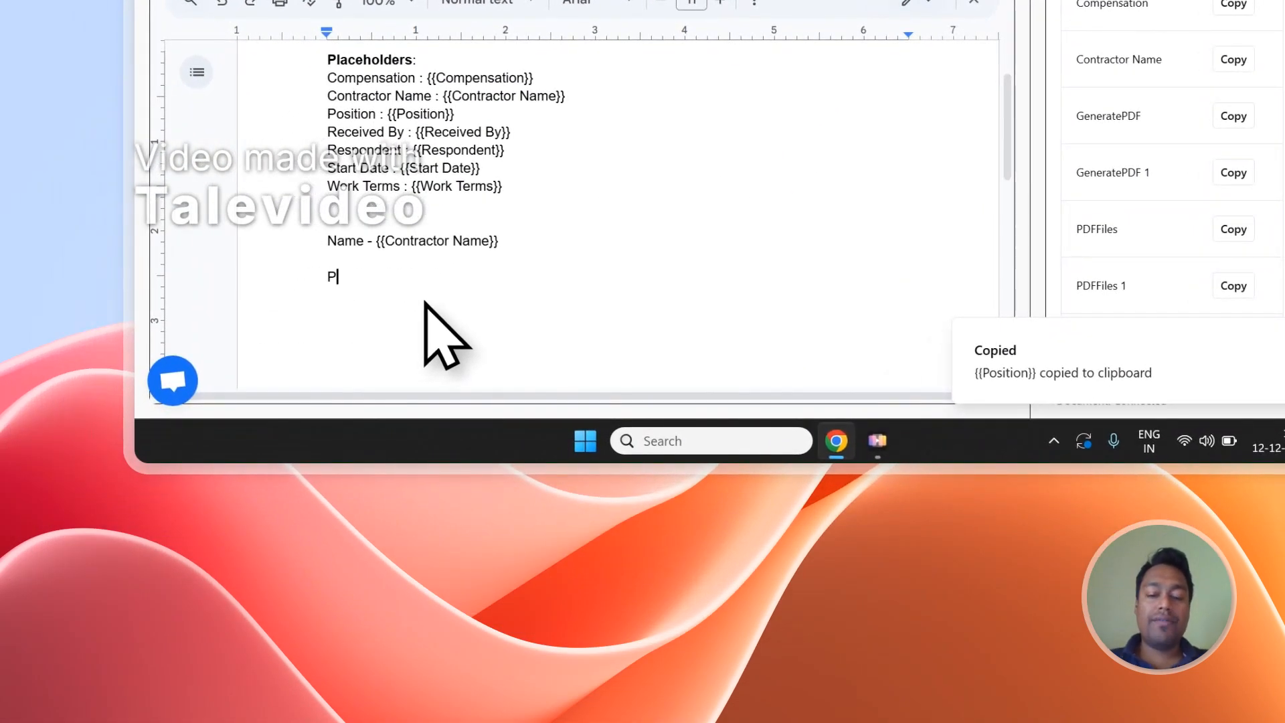
{"action": "type", "text": "Position"}
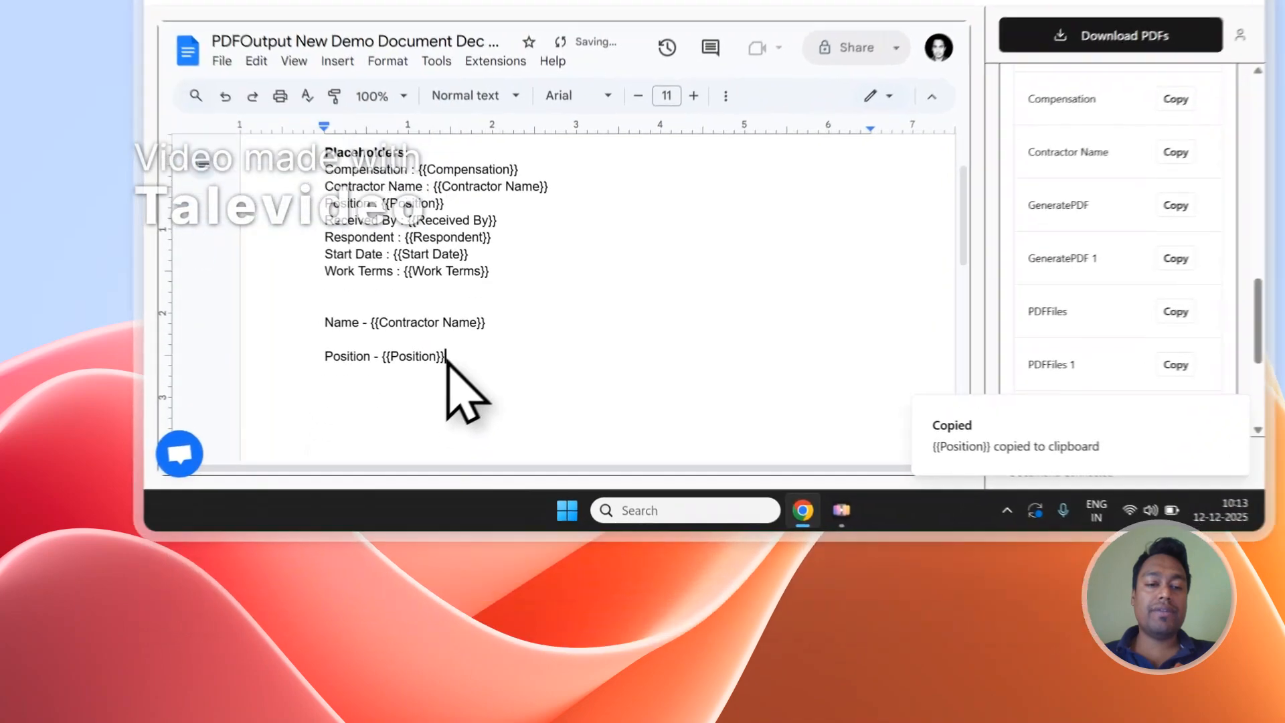
{"action": "left_click_drag", "start_coordinate": [412, 488], "coordinate": [358, 488]}
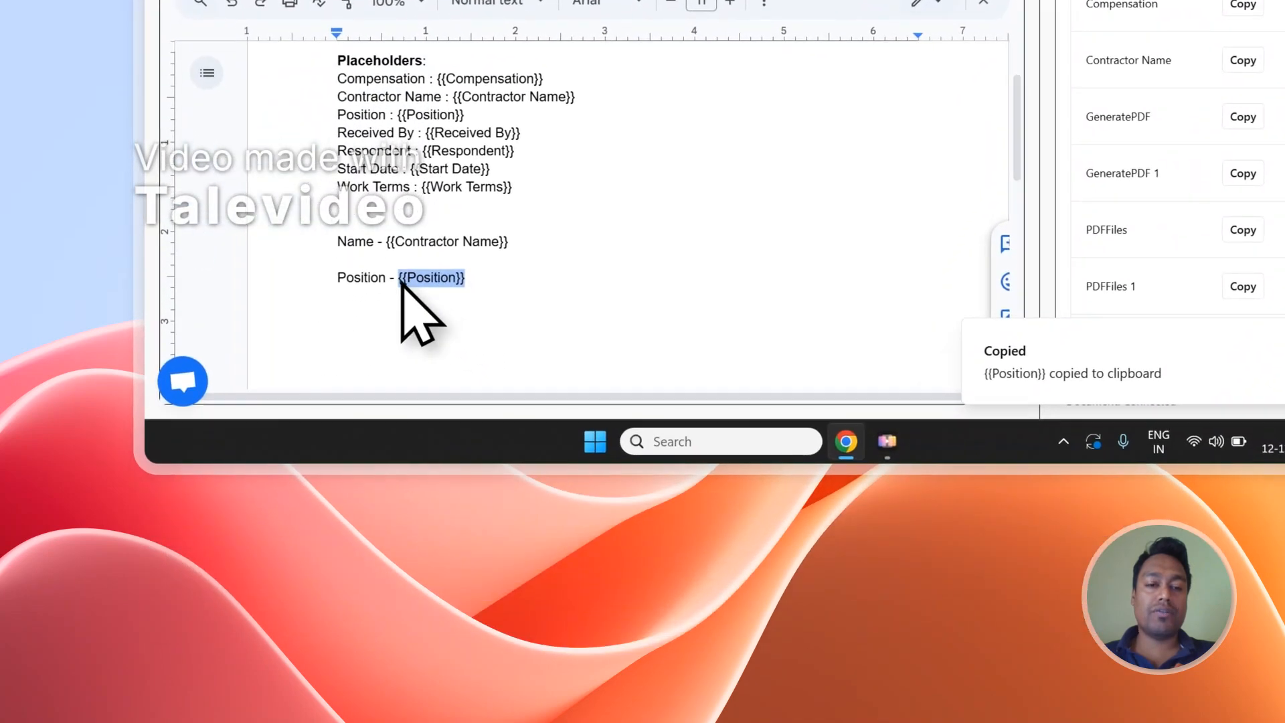
{"action": "left_click", "coordinate": [428, 433]}
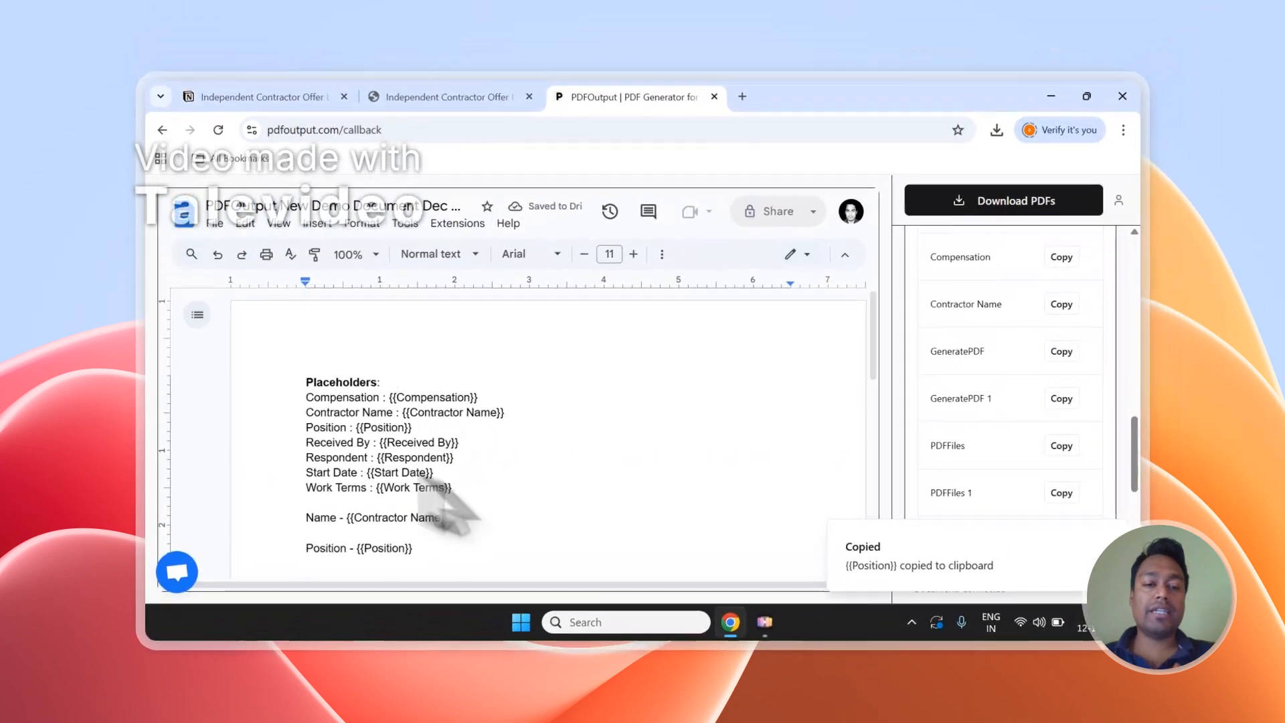
- Set the PDF file name in the mapping section to the Contractor Name property
{"action": "scroll", "coordinate": [1113, 416], "scroll_direction": "up", "scroll_amount": 8}
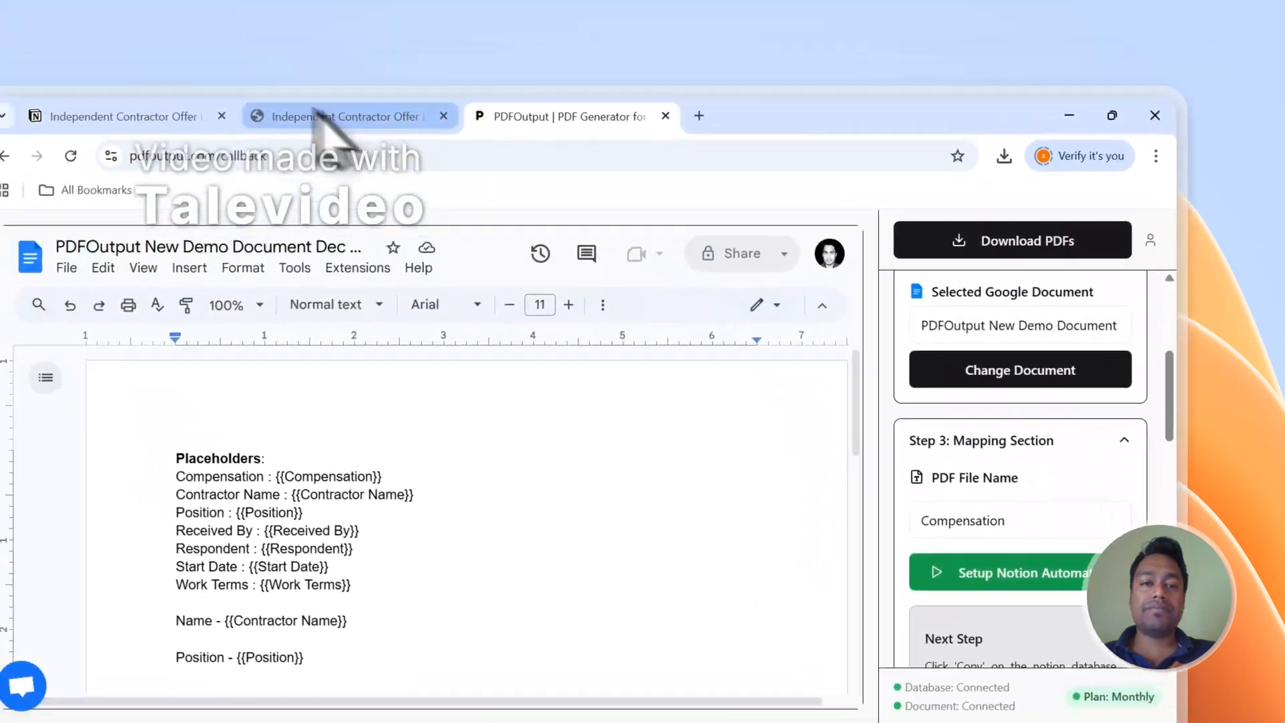
{"action": "left_click", "coordinate": [428, 97]}
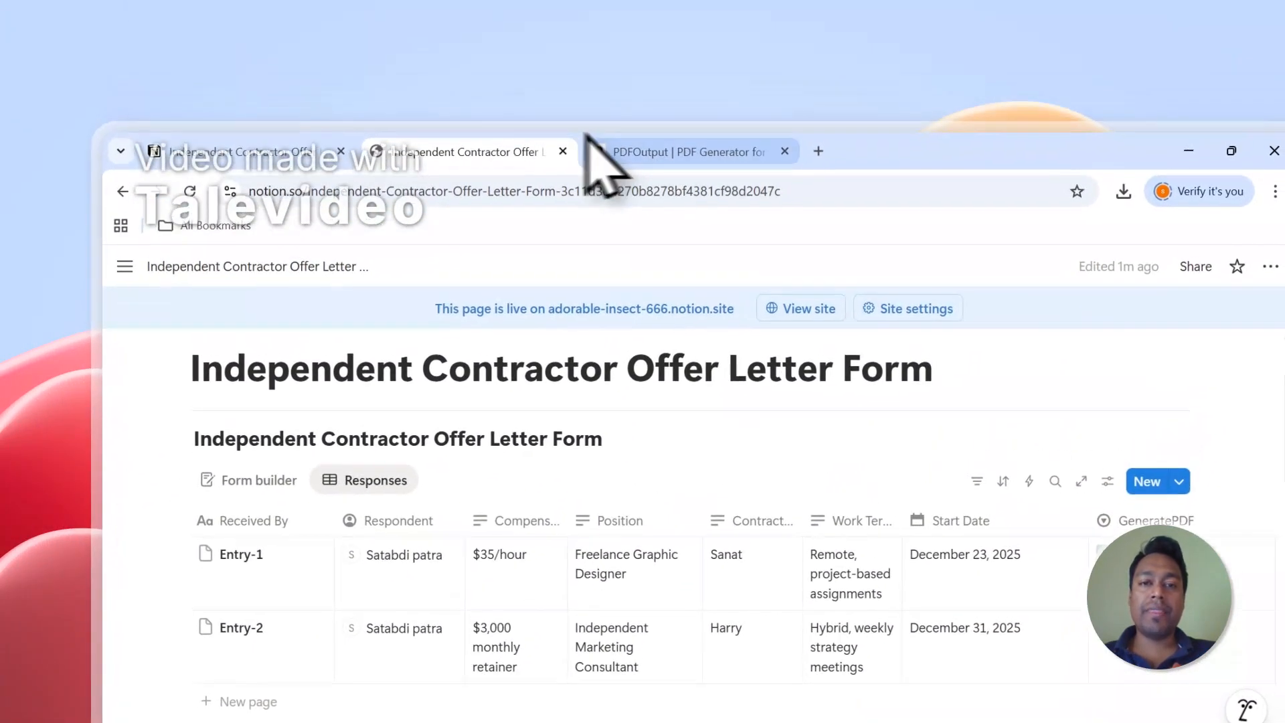
{"action": "left_click", "coordinate": [652, 13]}
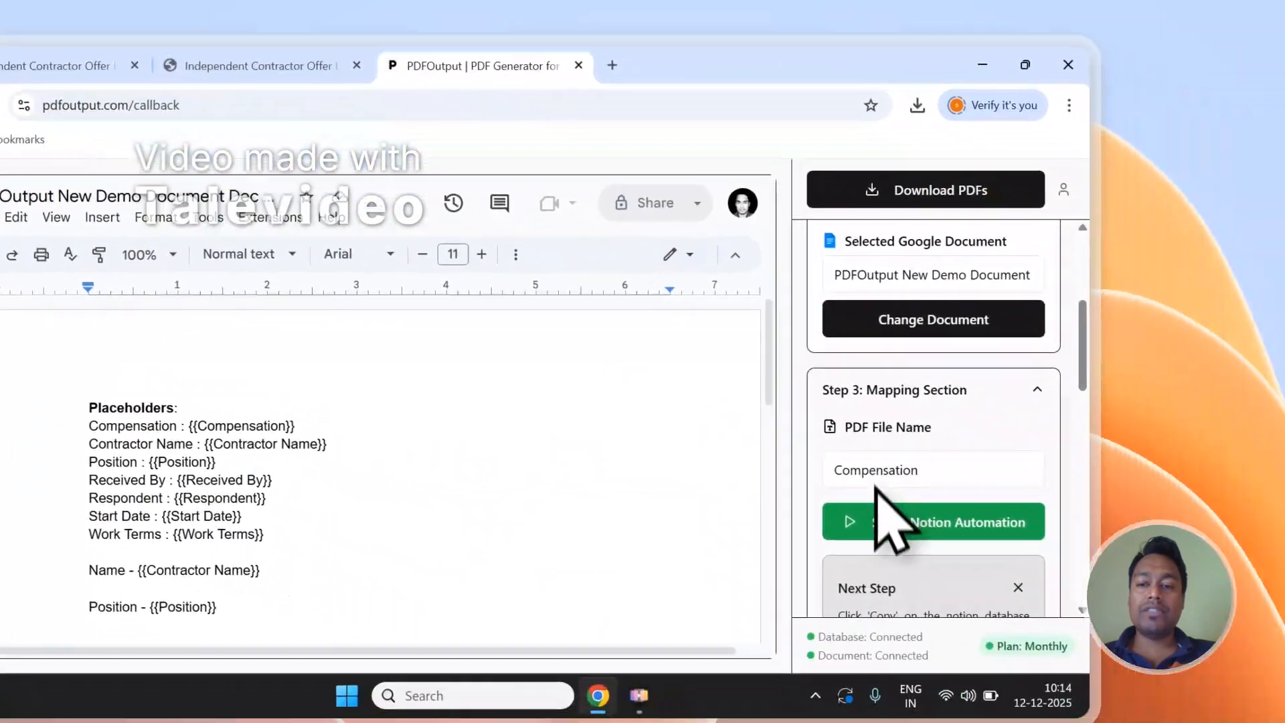
{"action": "left_click", "coordinate": [876, 477]}
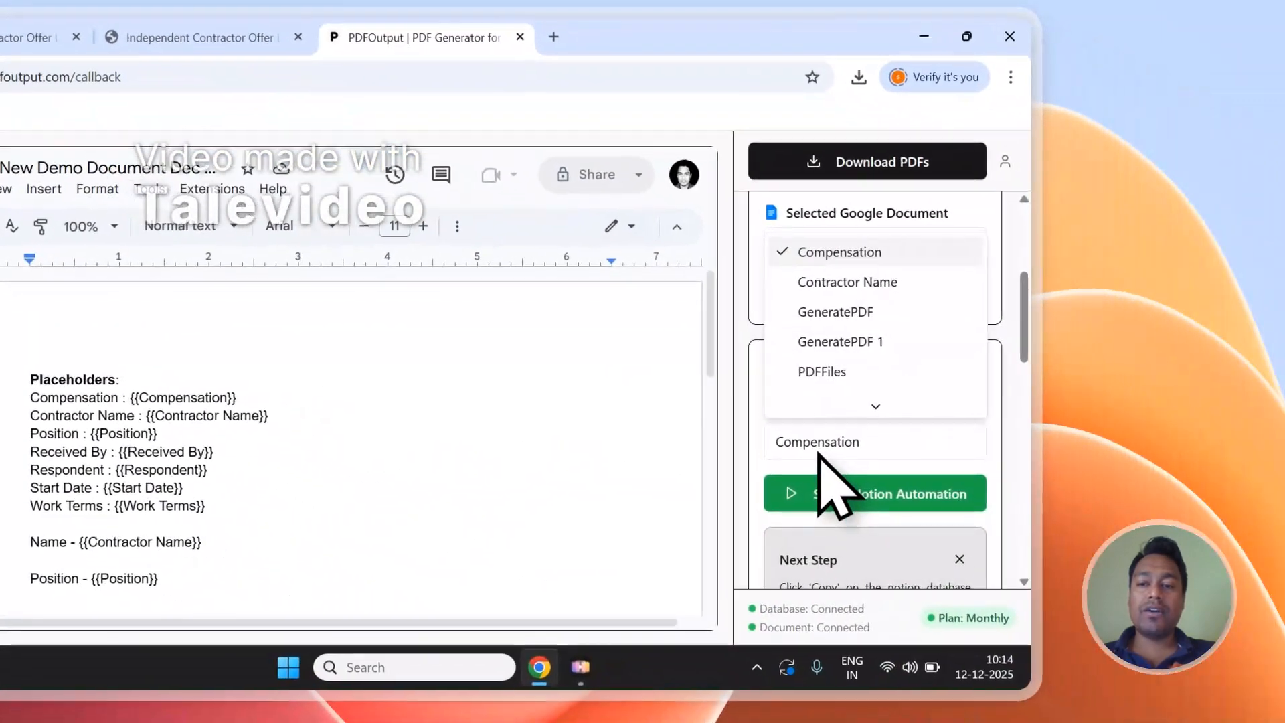
{"action": "left_click", "coordinate": [900, 313]}
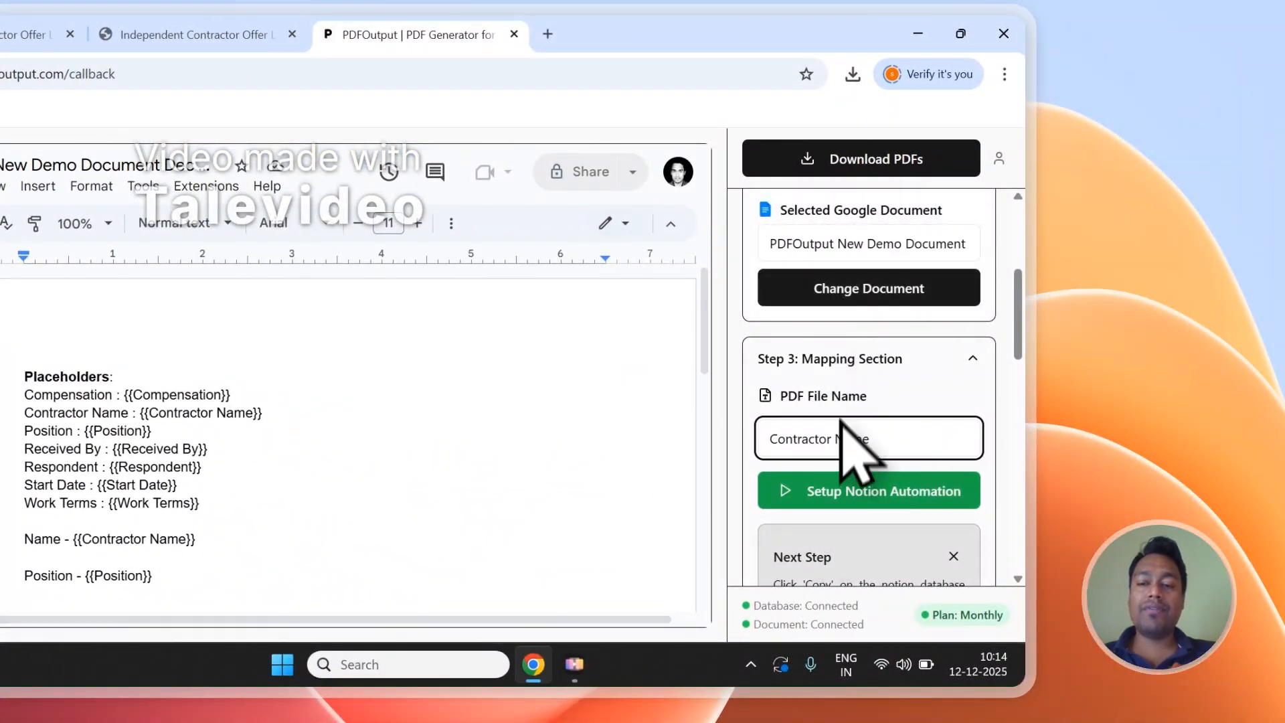
{"action": "scroll", "coordinate": [844, 415], "scroll_direction": "up", "scroll_amount": 4}
- Delete the duplicate GeneratePDF 1 and PDFFiles 1 properties from the Notion responses table
{"action": "left_click", "coordinate": [237, 34]}
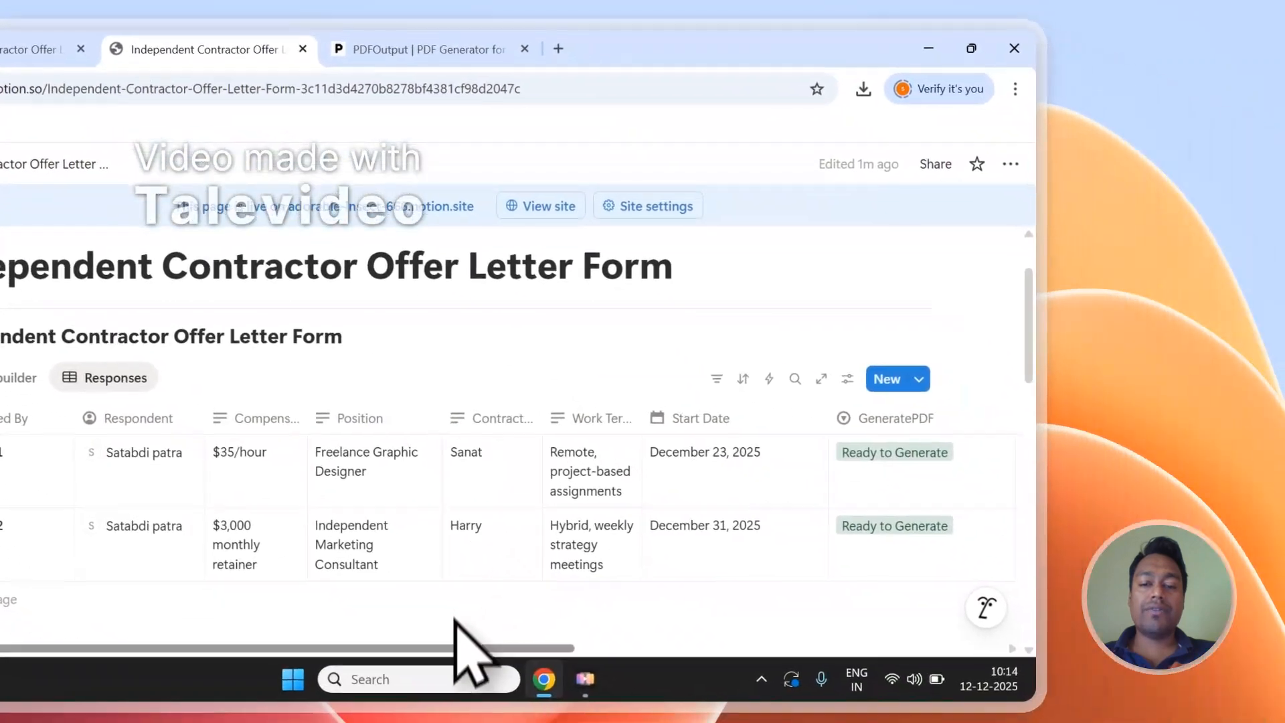
{"action": "left_click_drag", "start_coordinate": [547, 692], "coordinate": [724, 692]}
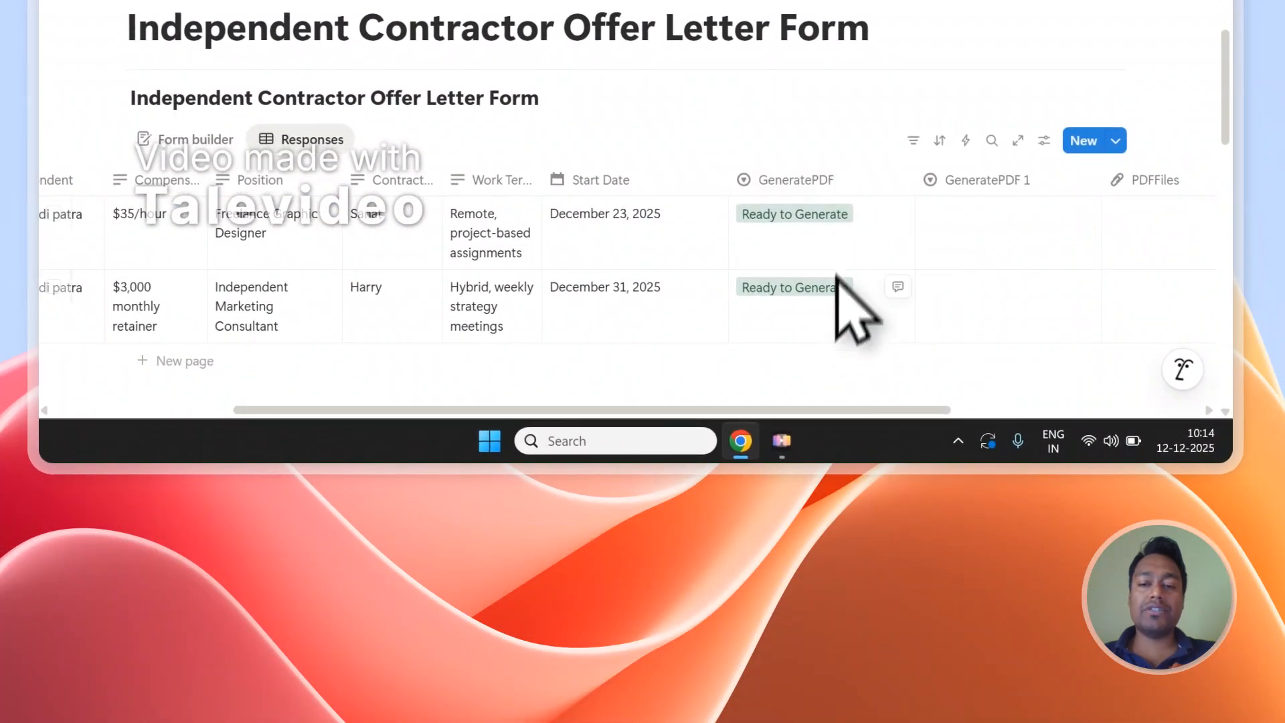
{"action": "left_click", "coordinate": [1014, 184]}
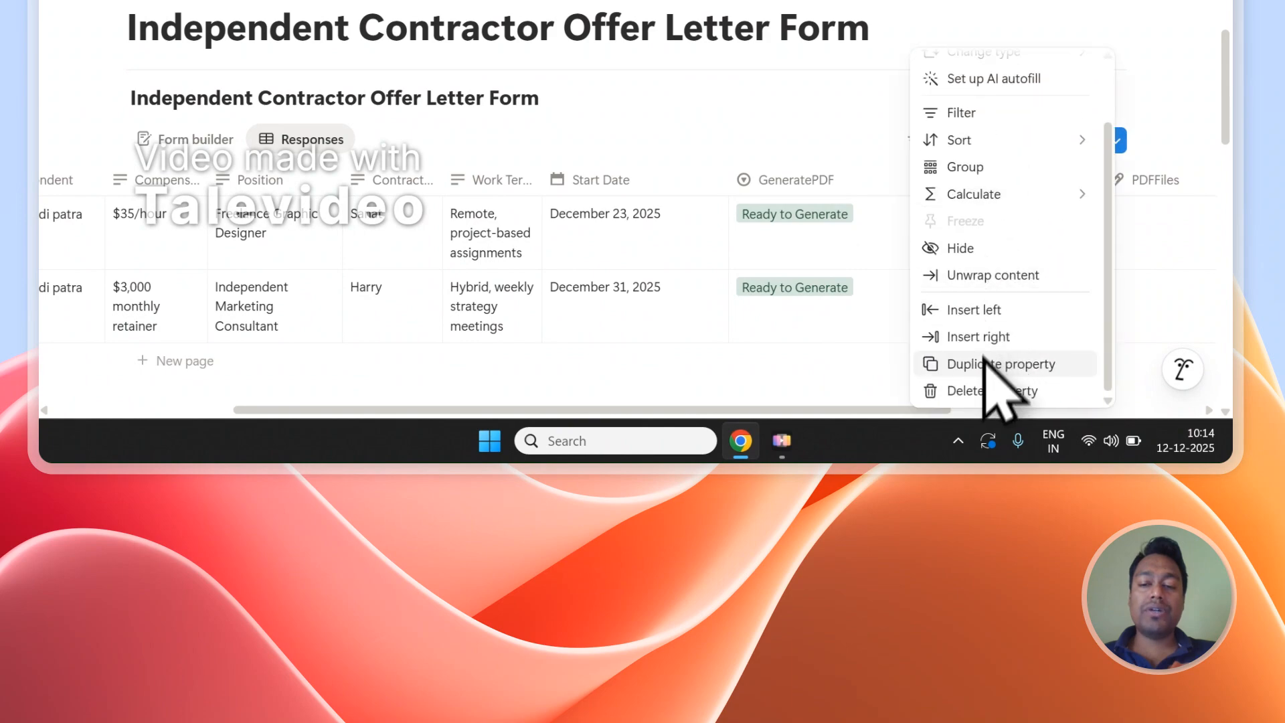
{"action": "left_click", "coordinate": [991, 391]}
{"action": "left_click", "coordinate": [796, 181]}
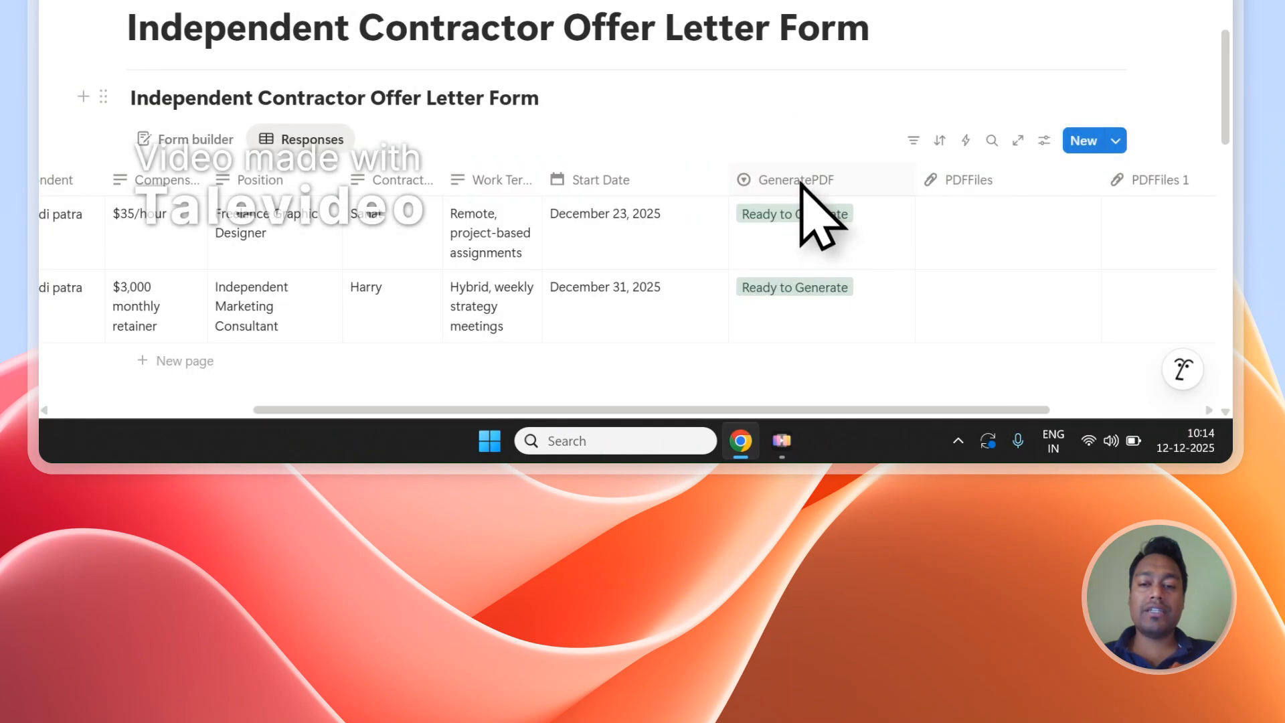
{"action": "left_click", "coordinate": [1160, 181]}
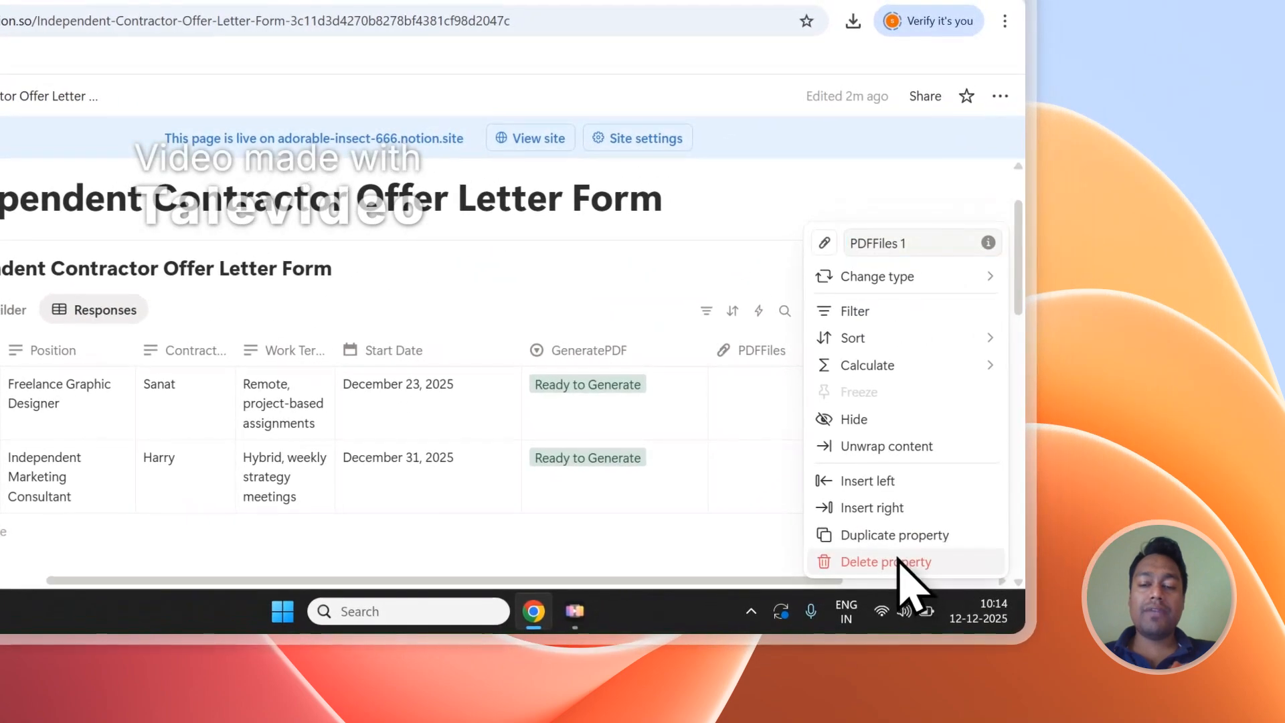
{"action": "left_click", "coordinate": [1101, 392]}
{"action": "left_click", "coordinate": [580, 349]}
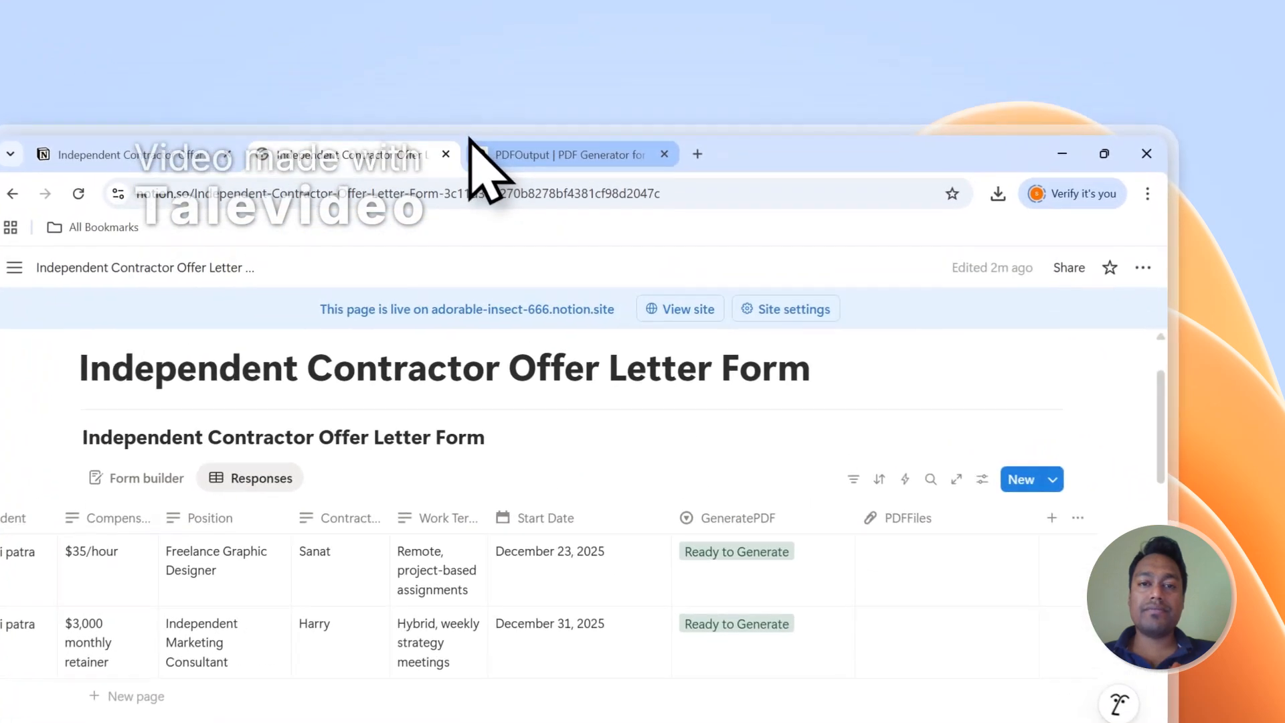
- Generate the PDFs for the database records in PDFOutput and return to the PDFFiles column of the Notion table
{"action": "left_click", "coordinate": [563, 98]}
{"action": "left_click", "coordinate": [1051, 298]}
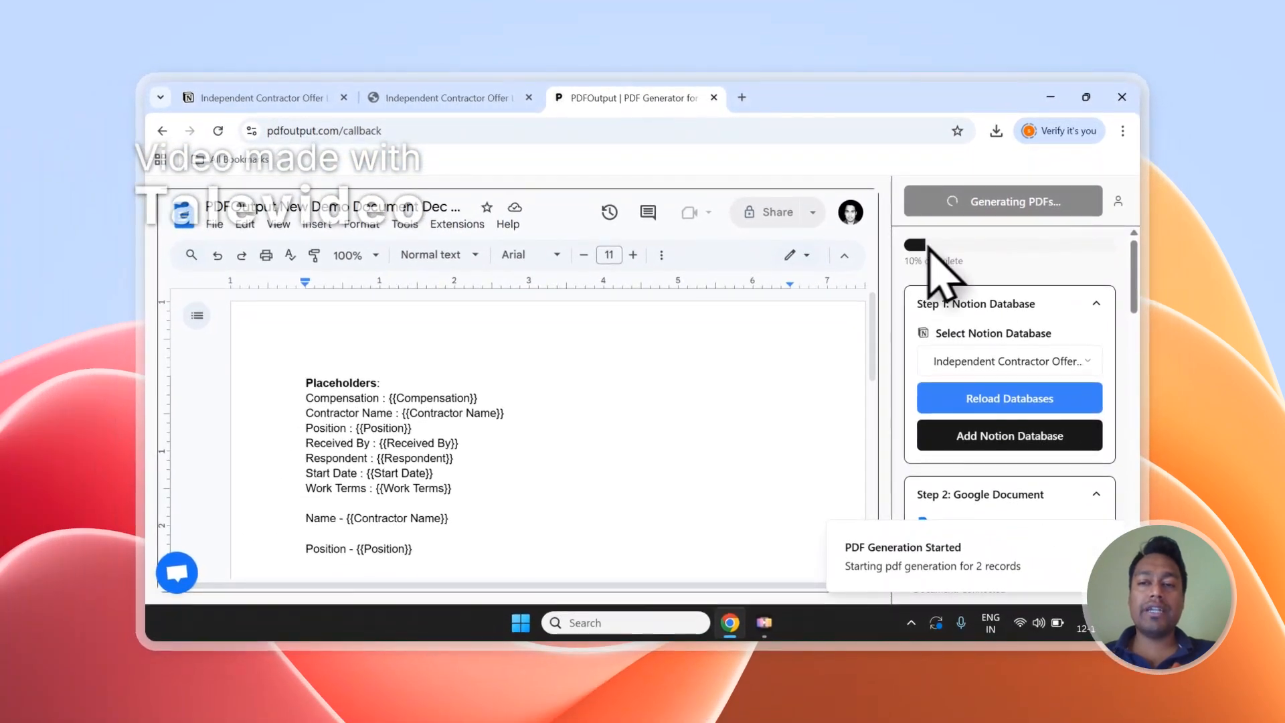
{"action": "left_click", "coordinate": [509, 99]}
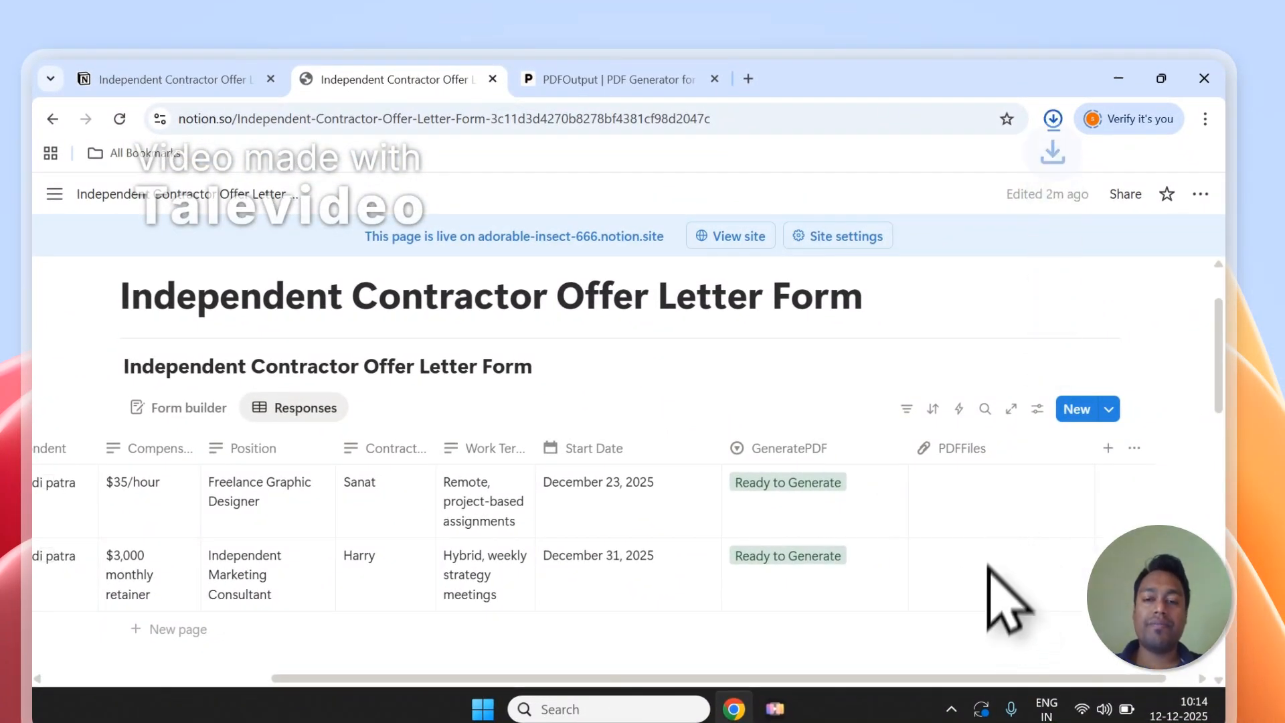
{"action": "left_click", "coordinate": [664, 395]}
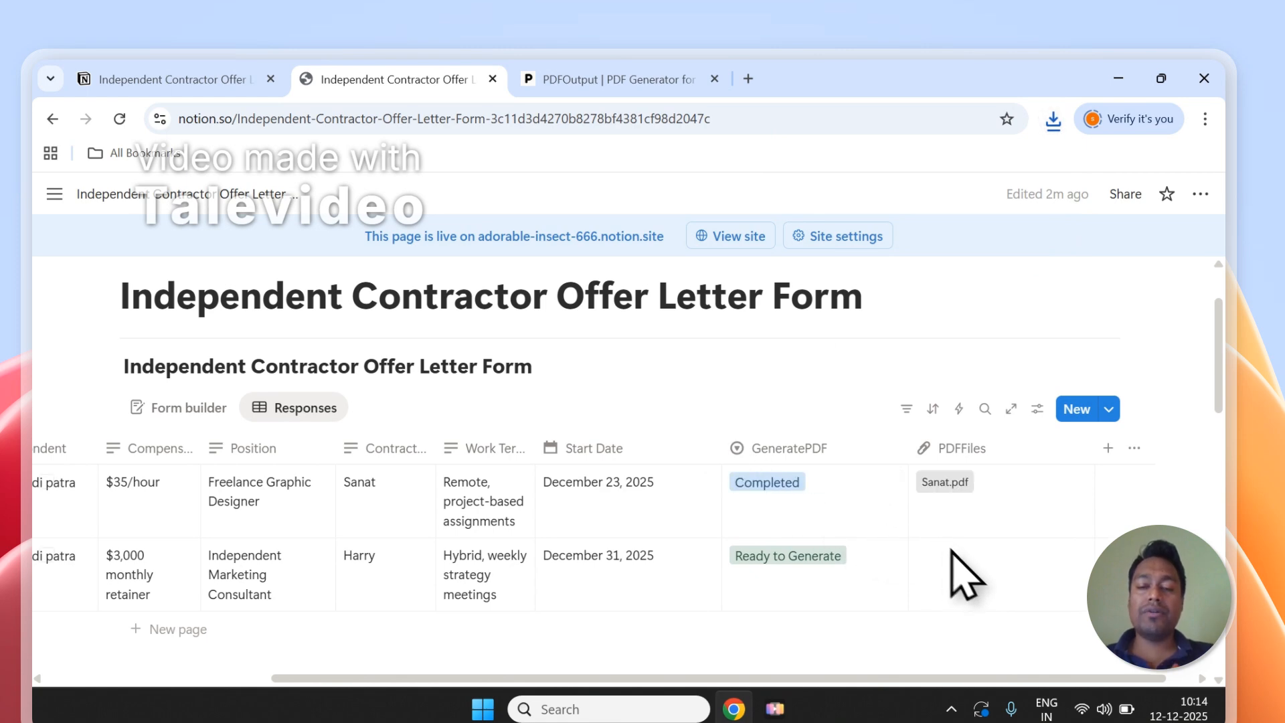
- Open the PDF generated for Entry-1 and check the values filled in for its placeholders
{"action": "left_click", "coordinate": [945, 482]}
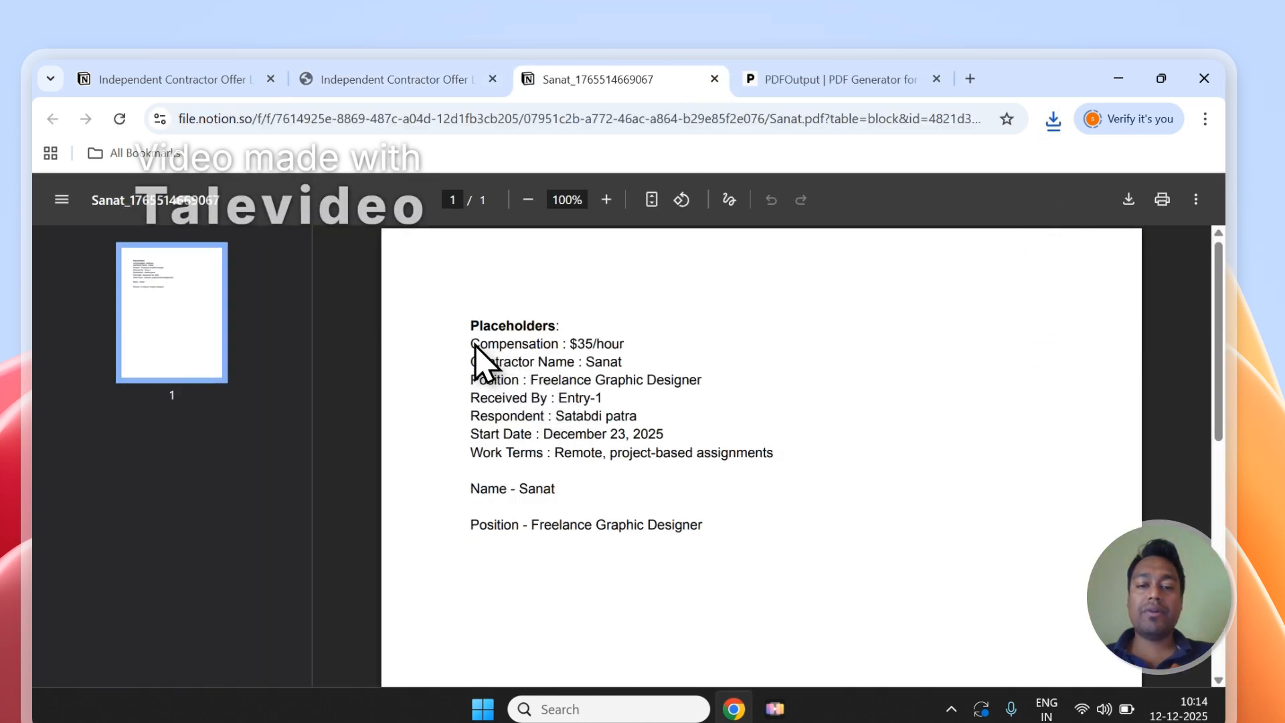
{"action": "left_click_drag", "start_coordinate": [471, 343], "coordinate": [626, 499]}
{"action": "left_click", "coordinate": [704, 497]}
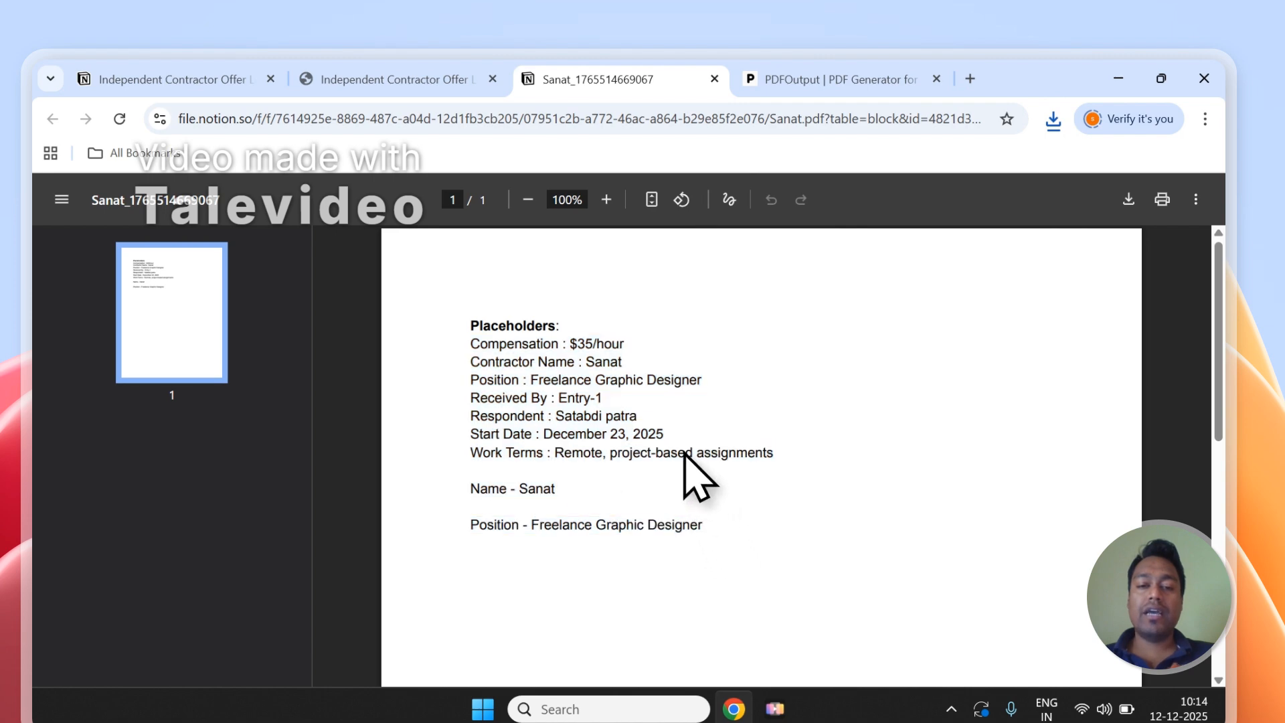
{"action": "scroll", "coordinate": [685, 453], "scroll_direction": "down", "scroll_amount": 1}
{"action": "scroll", "coordinate": [588, 399], "scroll_direction": "up", "scroll_amount": 1}
{"action": "left_click_drag", "start_coordinate": [588, 399], "coordinate": [550, 381]}
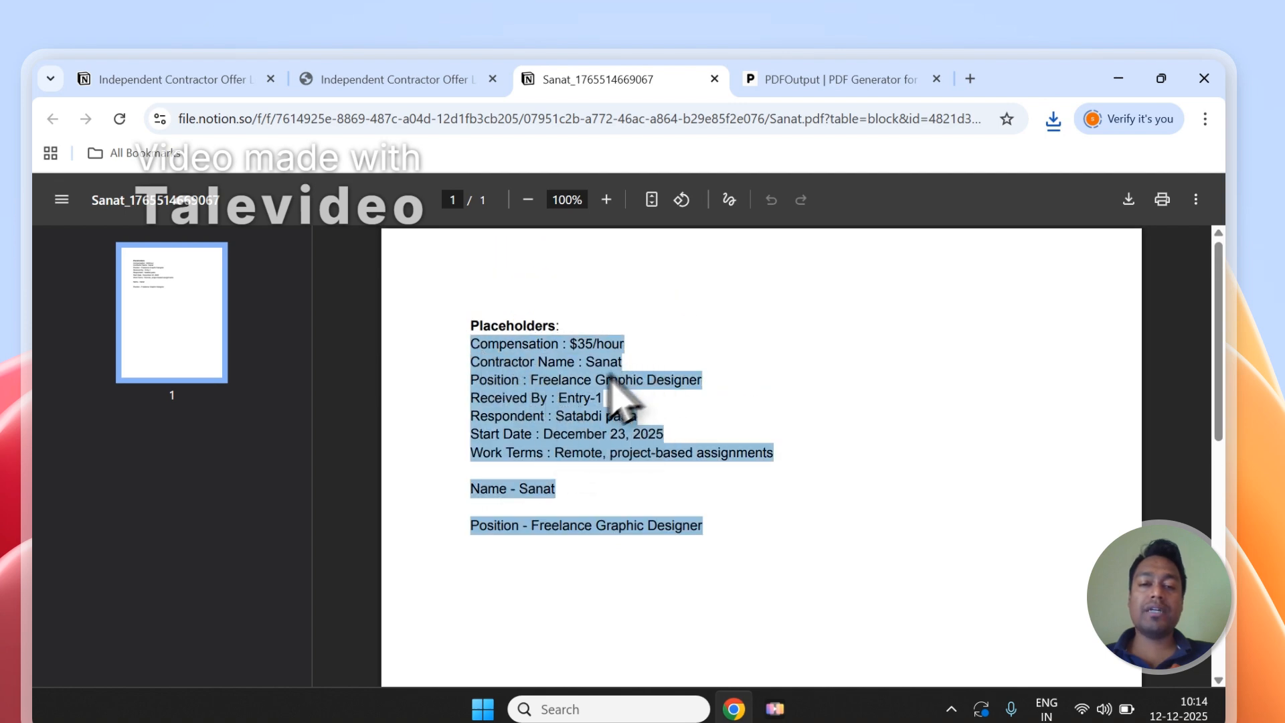
{"action": "left_click", "coordinate": [525, 387]}
- Open the PDF generated for Entry-2 from the Notion table and check its filled-in placeholder values
{"action": "left_click", "coordinate": [437, 79]}
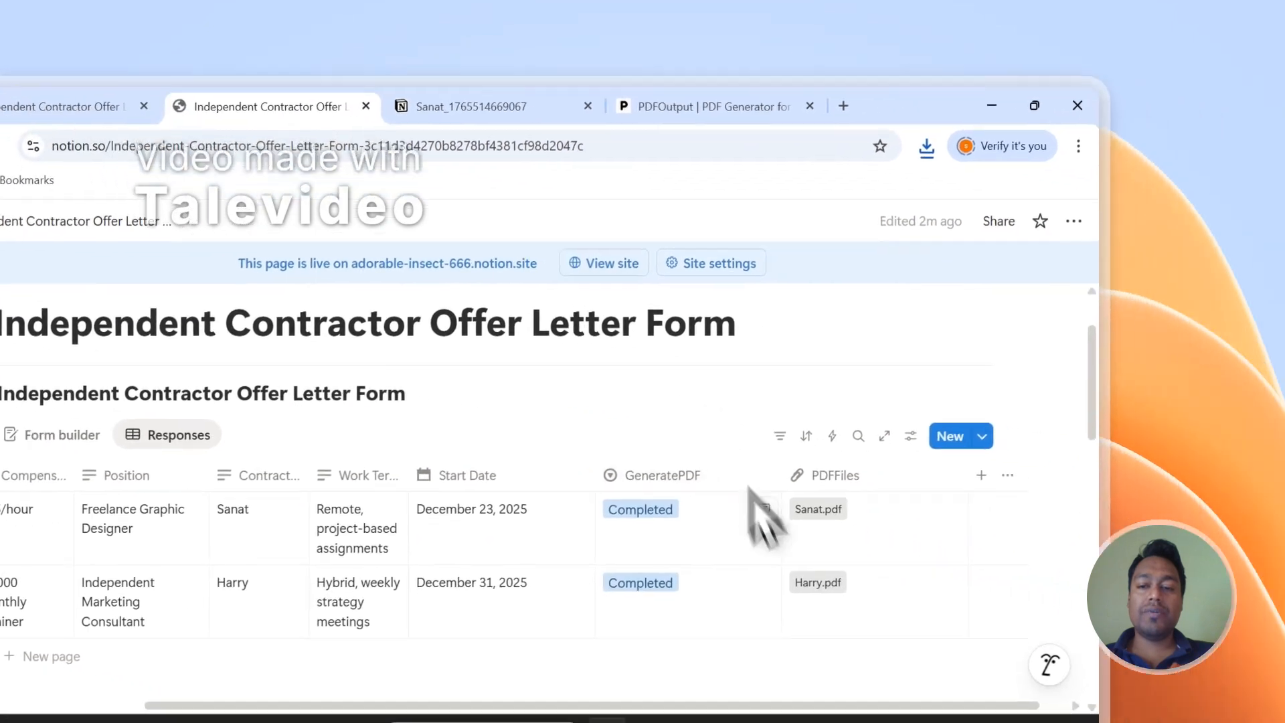
{"action": "left_click", "coordinate": [749, 572]}
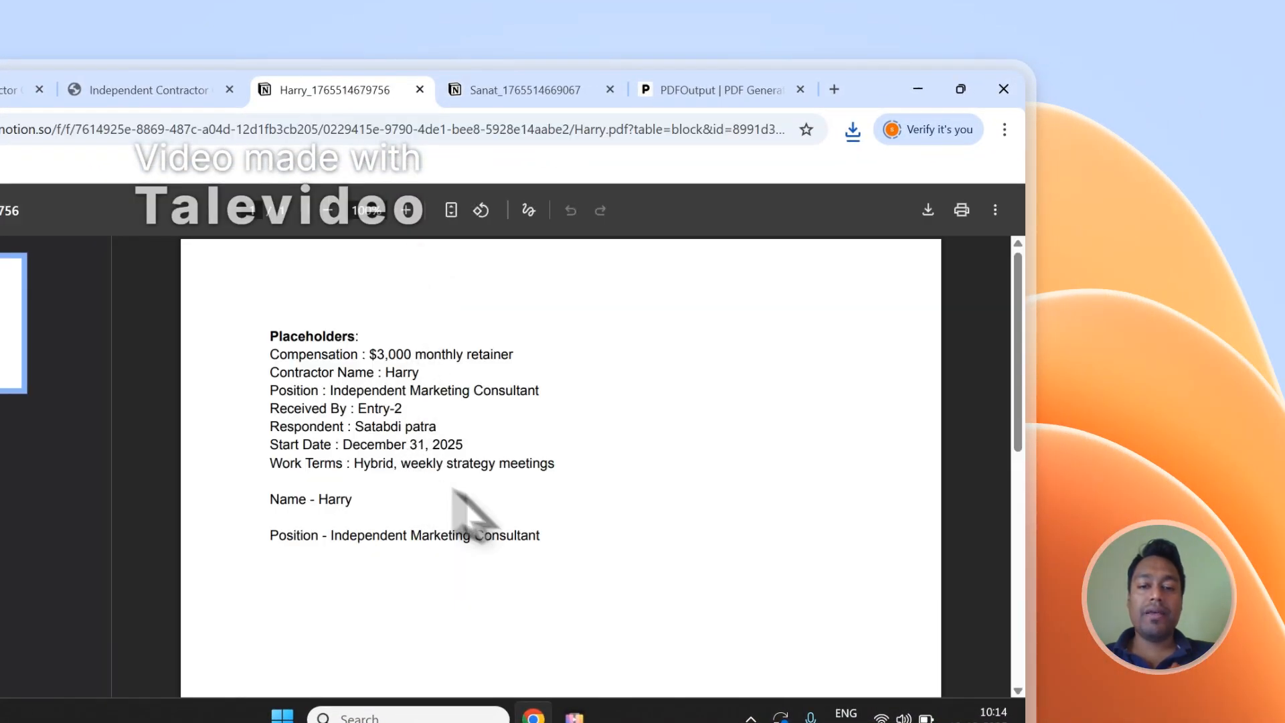
{"action": "left_click_drag", "start_coordinate": [542, 534], "coordinate": [383, 438]}
{"action": "left_click", "coordinate": [360, 390]}
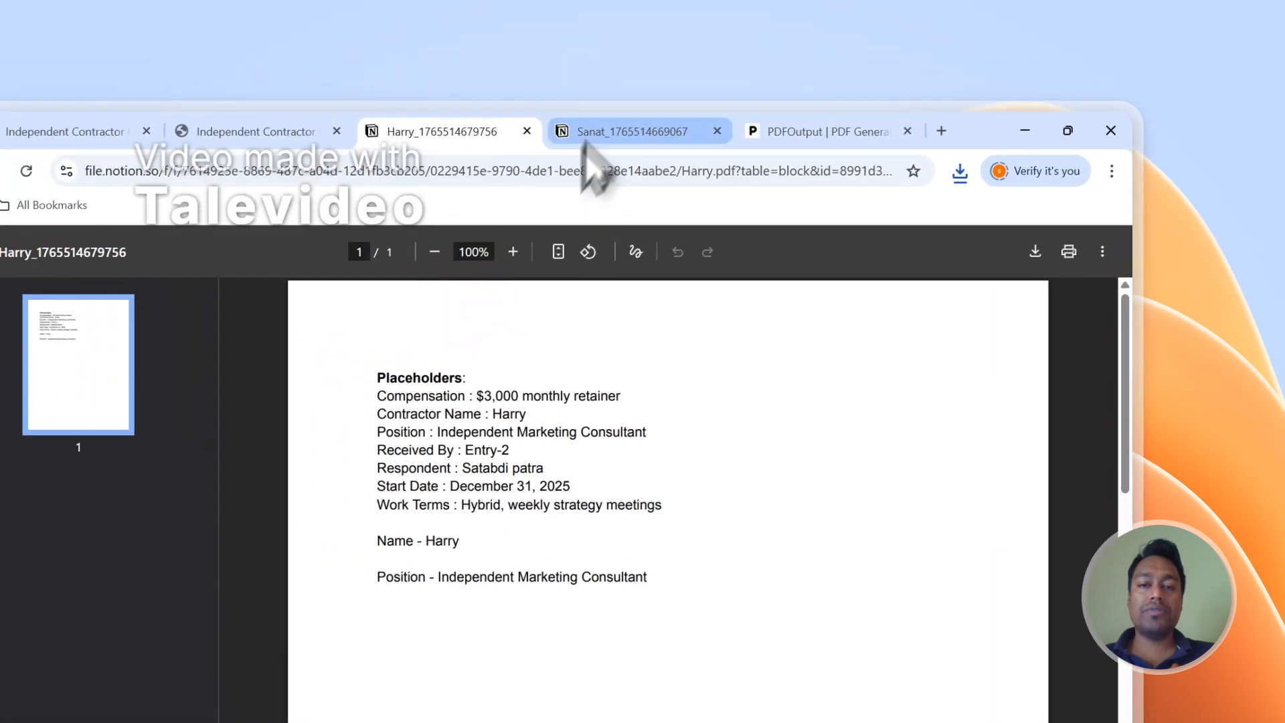
- Compare the PDFs of Entry-1 and Entry-2 and close both of them
{"action": "left_click", "coordinate": [526, 90]}
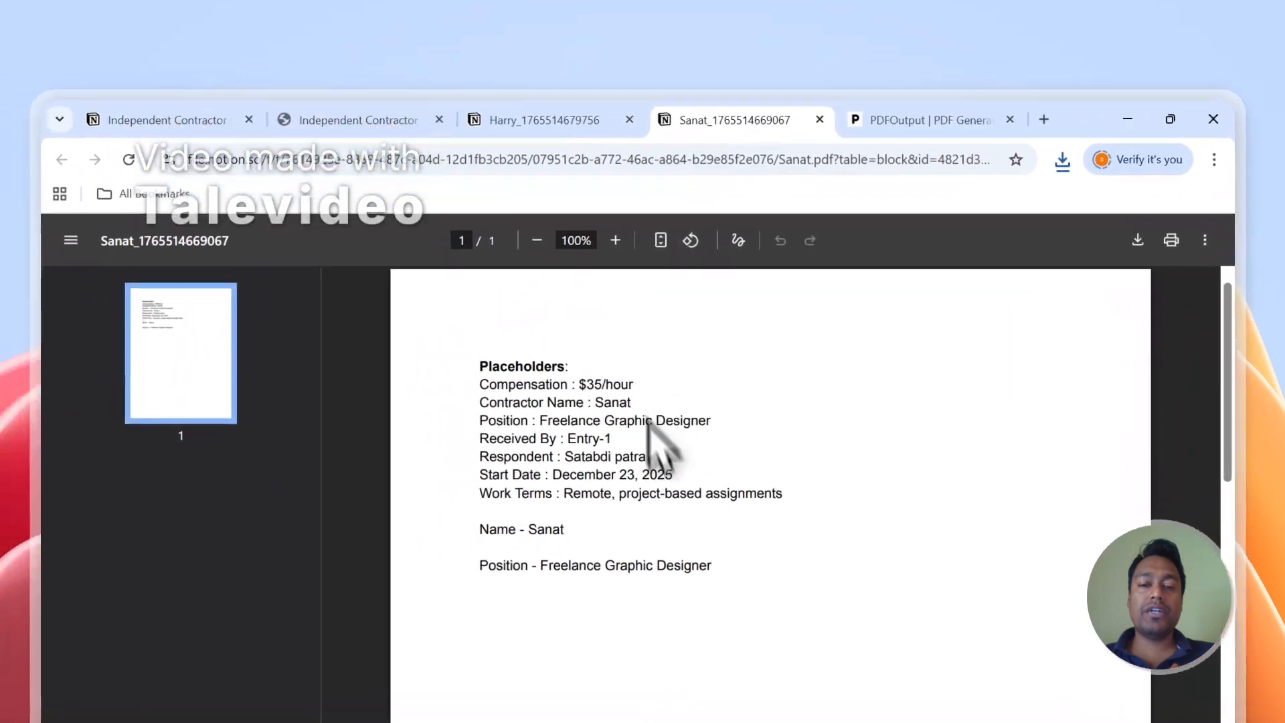
{"action": "left_click", "coordinate": [609, 83]}
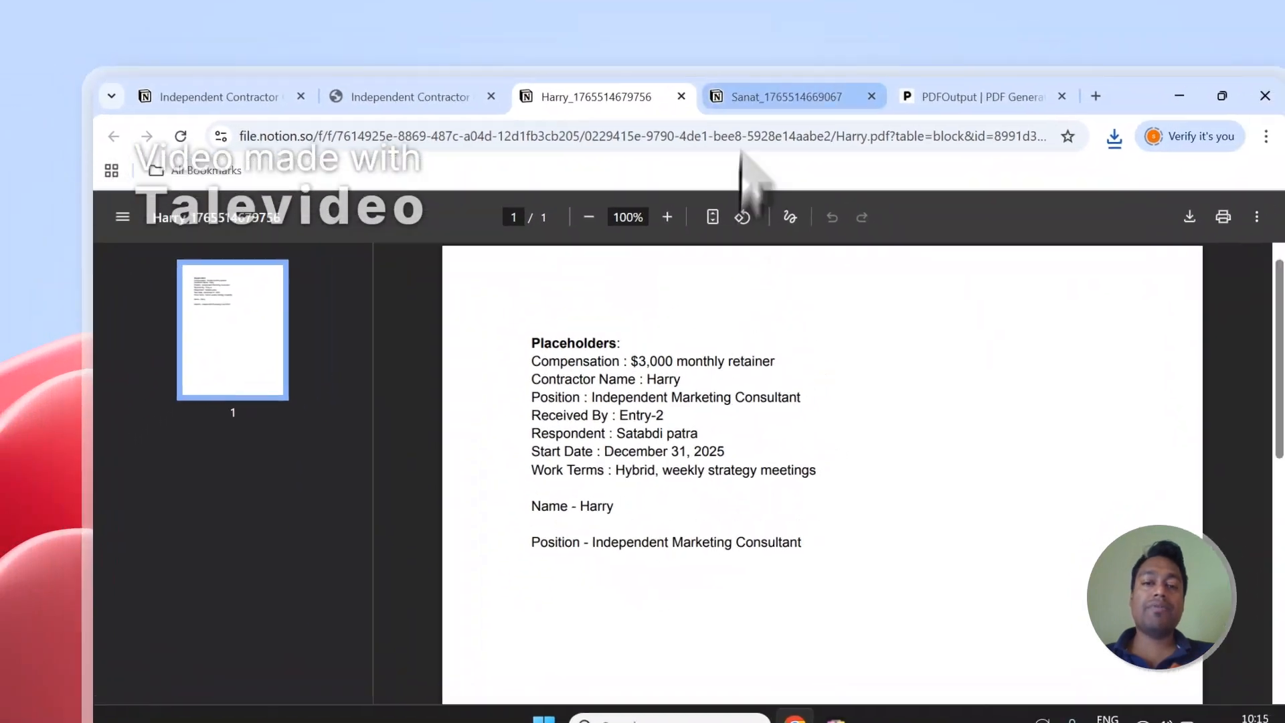
{"action": "left_click", "coordinate": [743, 96]}
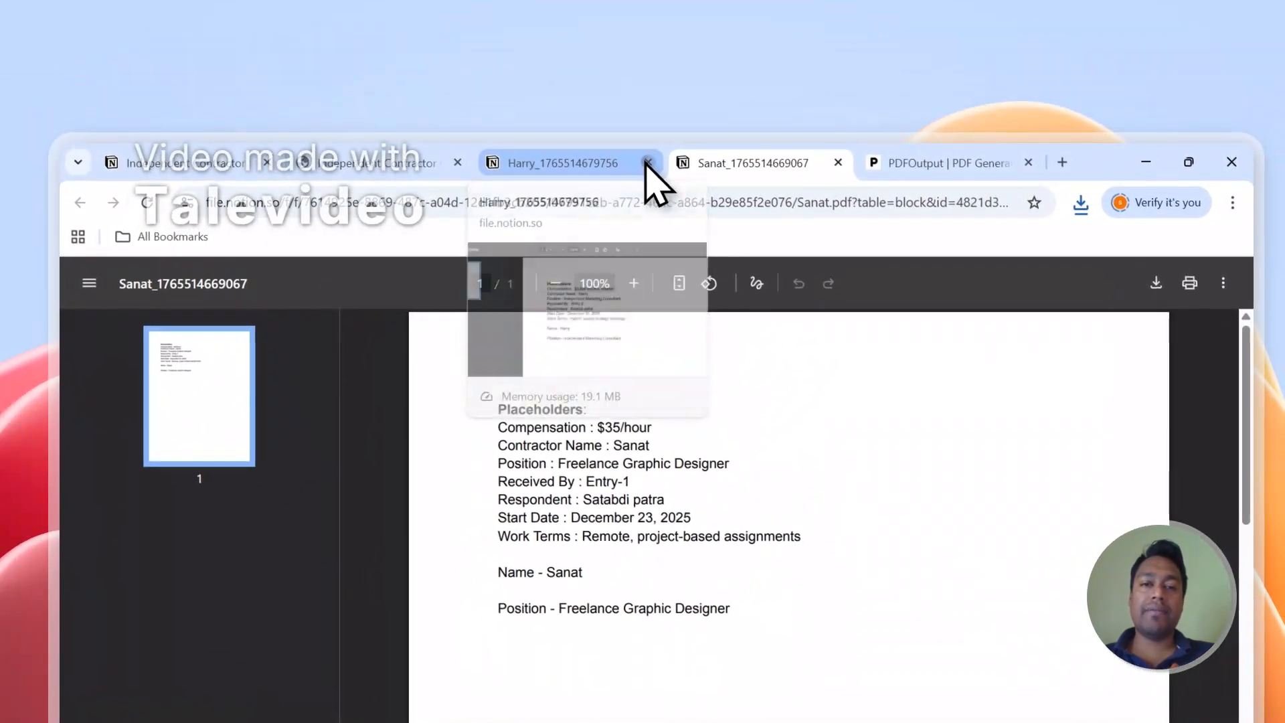
{"action": "left_click", "coordinate": [647, 162]}
{"action": "left_click", "coordinate": [648, 163]}
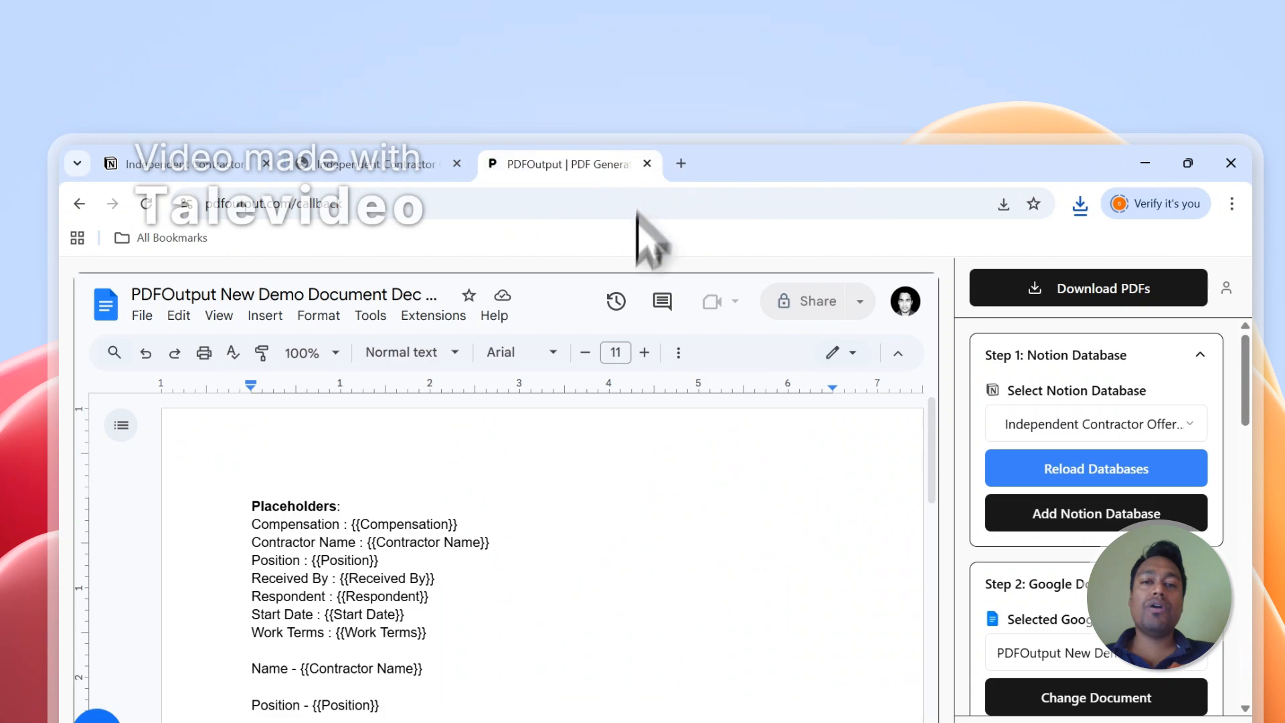
- Set up the Notion automation for automatic PDF generation in the mapping section and dismiss the notification
{"action": "scroll", "coordinate": [897, 439], "scroll_direction": "down", "scroll_amount": 1}
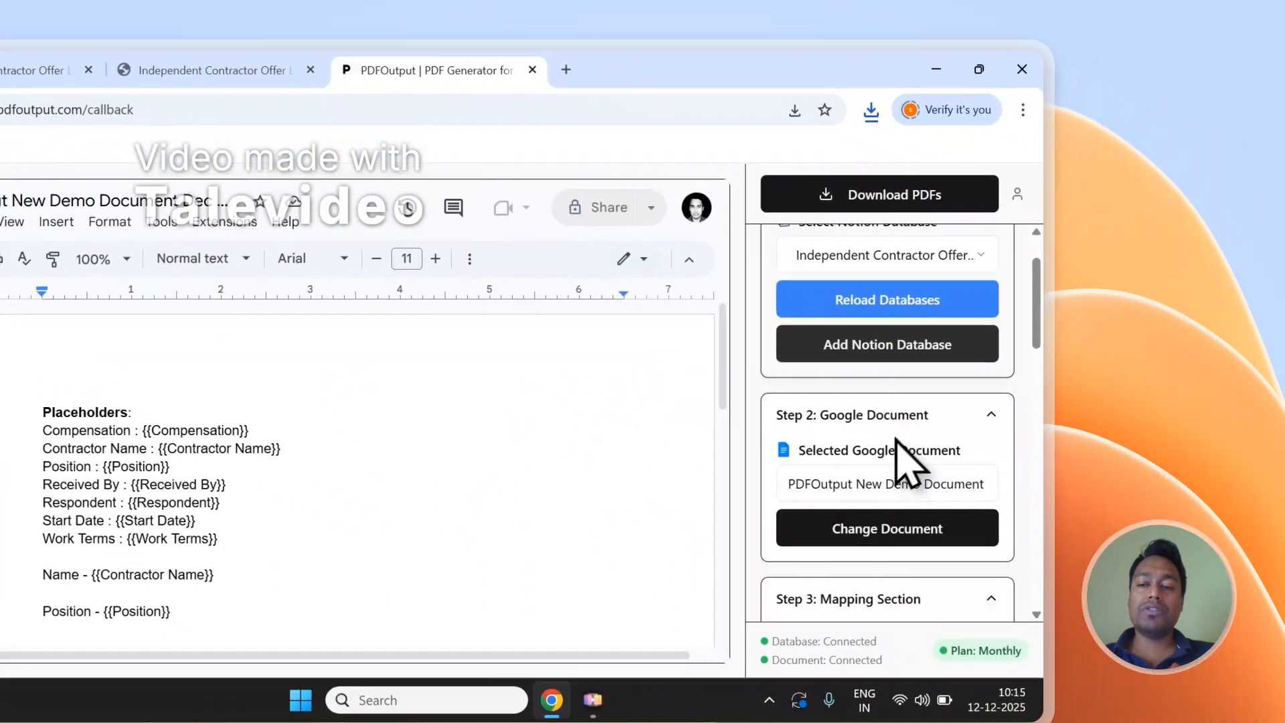
{"action": "scroll", "coordinate": [896, 438], "scroll_direction": "down", "scroll_amount": 5}
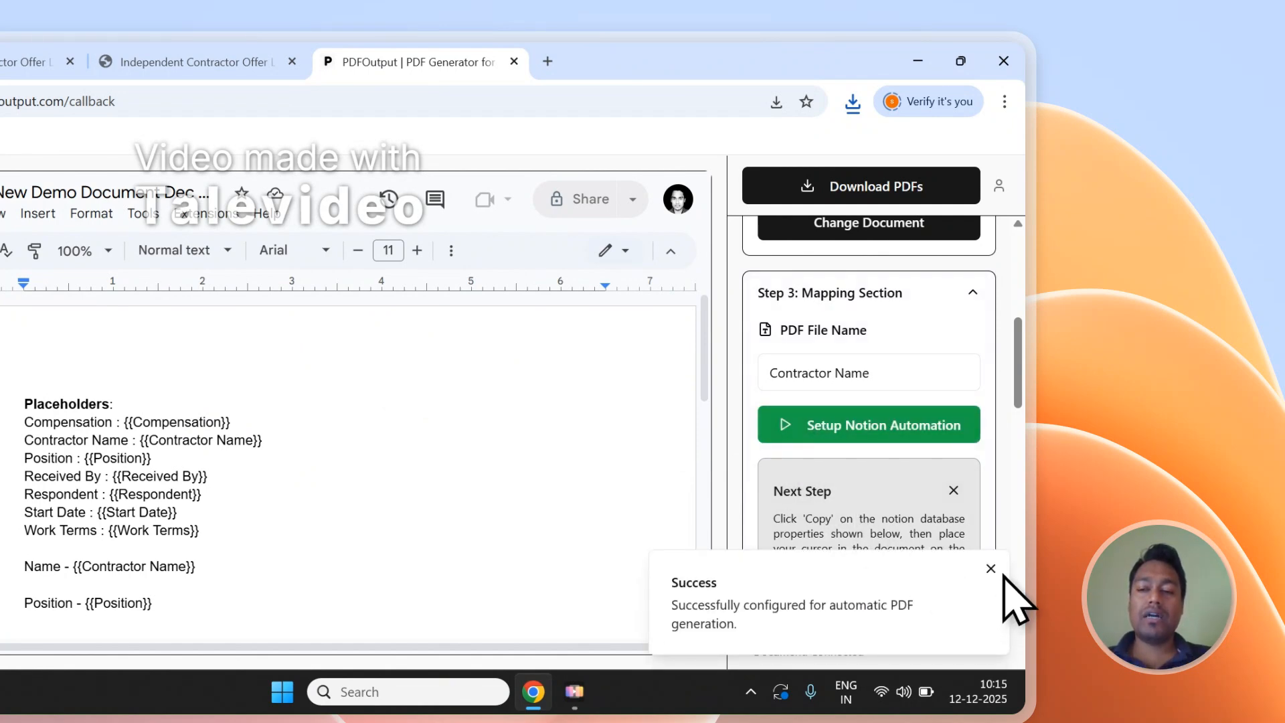
{"action": "left_click", "coordinate": [995, 570]}
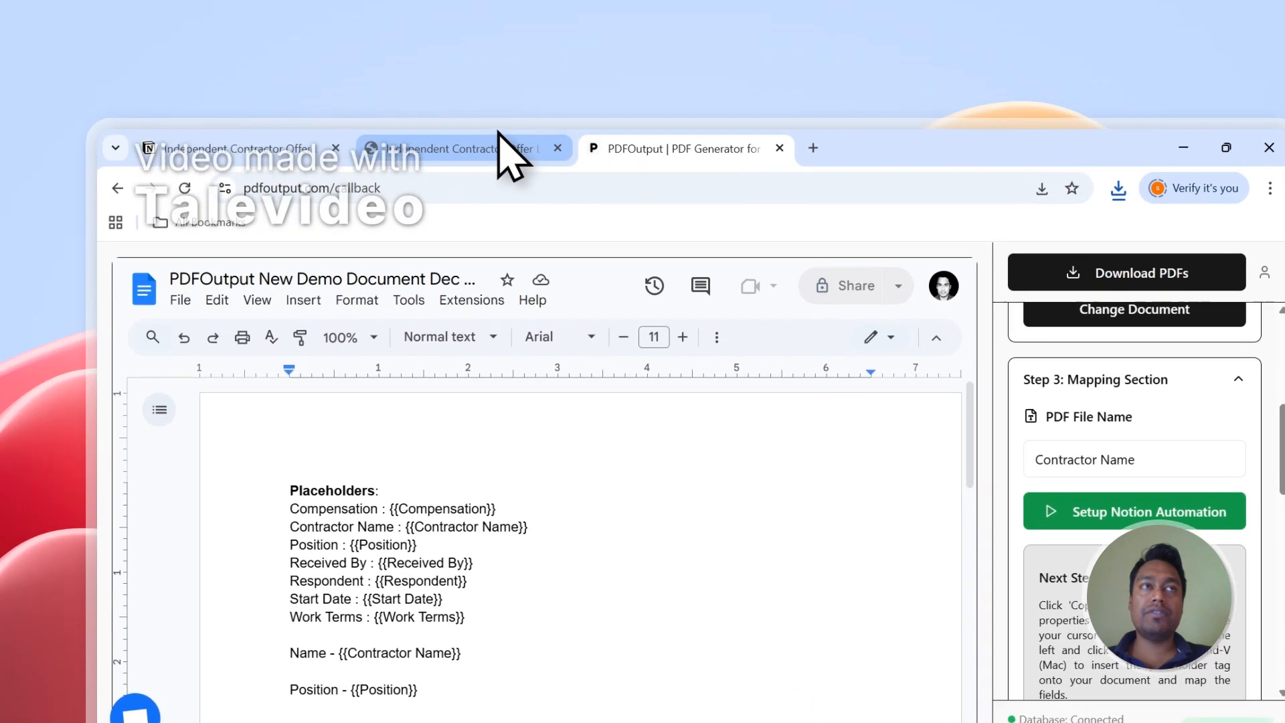
- Add a blank entry to the Notion responses table and set its GeneratePDF status to Ready to Generate
{"action": "left_click", "coordinate": [233, 53]}
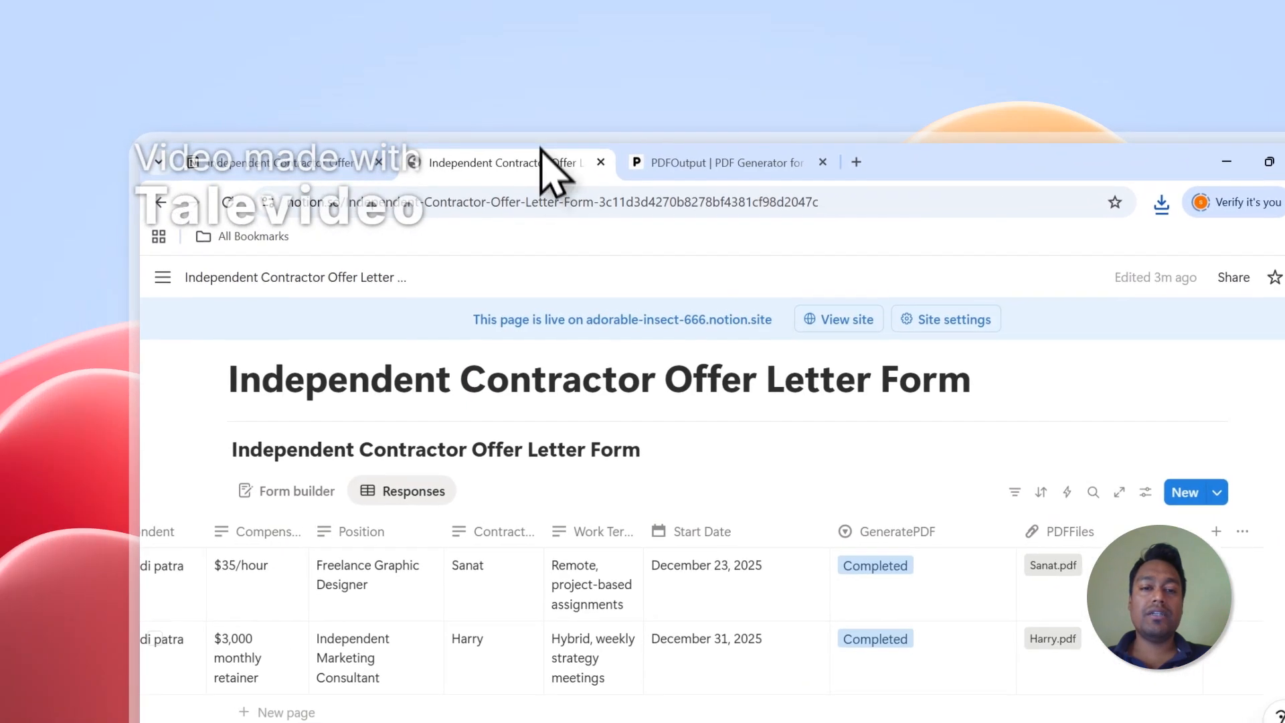
{"action": "left_click", "coordinate": [32, 62]}
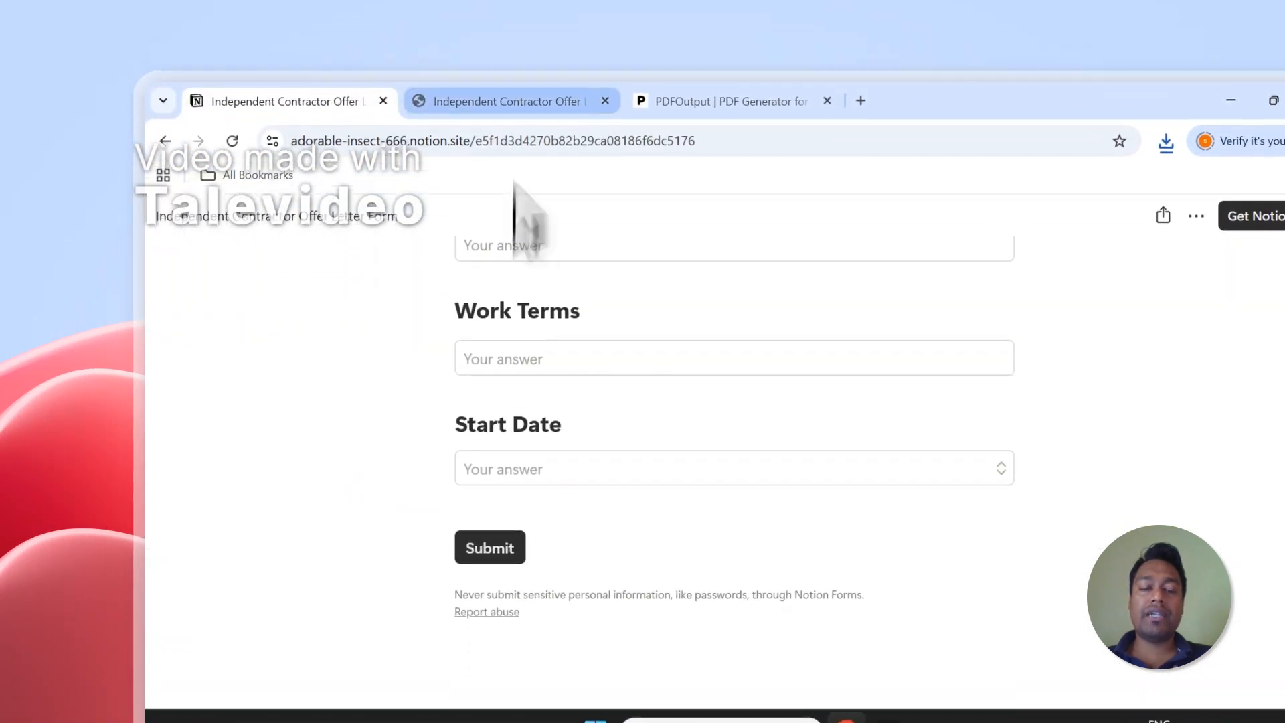
{"action": "left_click", "coordinate": [507, 139]}
{"action": "left_click", "coordinate": [275, 626]}
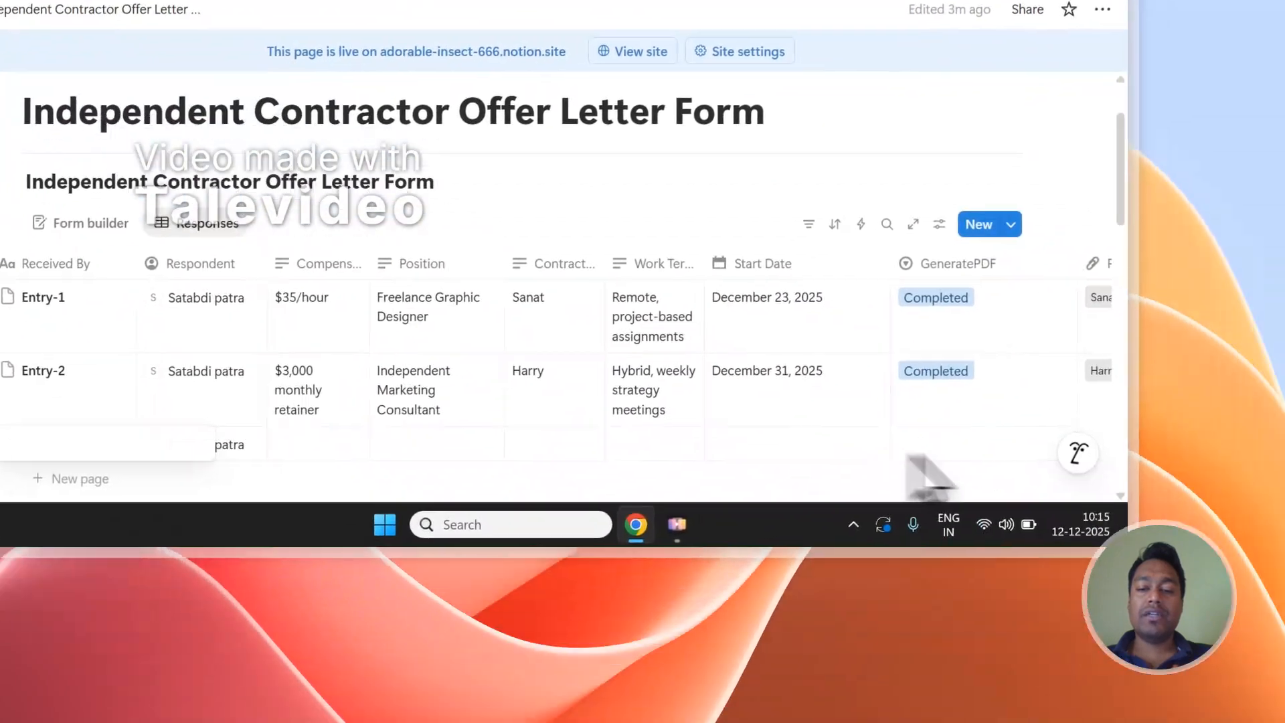
{"action": "left_click", "coordinate": [1189, 626]}
{"action": "left_click", "coordinate": [850, 249]}
{"action": "scroll", "coordinate": [840, 281], "scroll_direction": "down", "scroll_amount": 3}
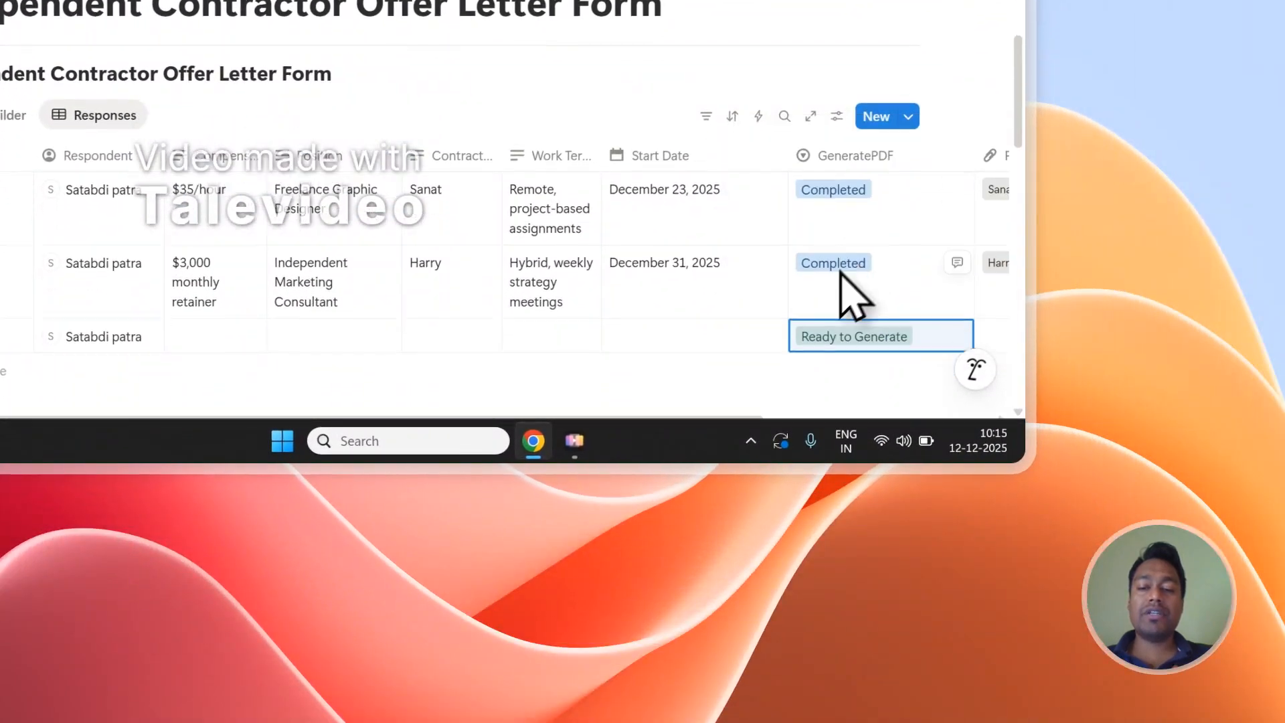
{"action": "left_click_drag", "start_coordinate": [759, 257], "coordinate": [978, 257]}
{"action": "scroll", "coordinate": [770, 201], "scroll_direction": "up", "scroll_amount": 2}
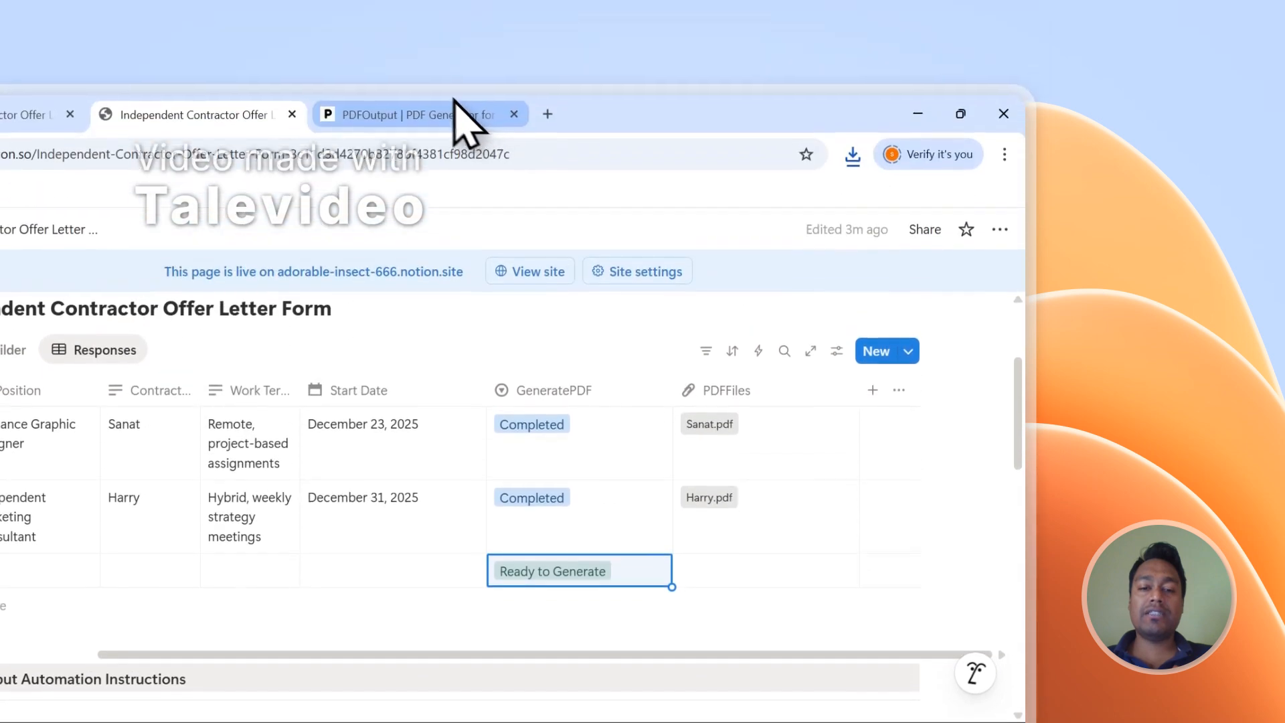
- Review the selected database and Google document in PDFOutput and return to the new entry in the Notion table
{"action": "left_click", "coordinate": [462, 117]}
{"action": "scroll", "coordinate": [937, 375], "scroll_direction": "up", "scroll_amount": 5}
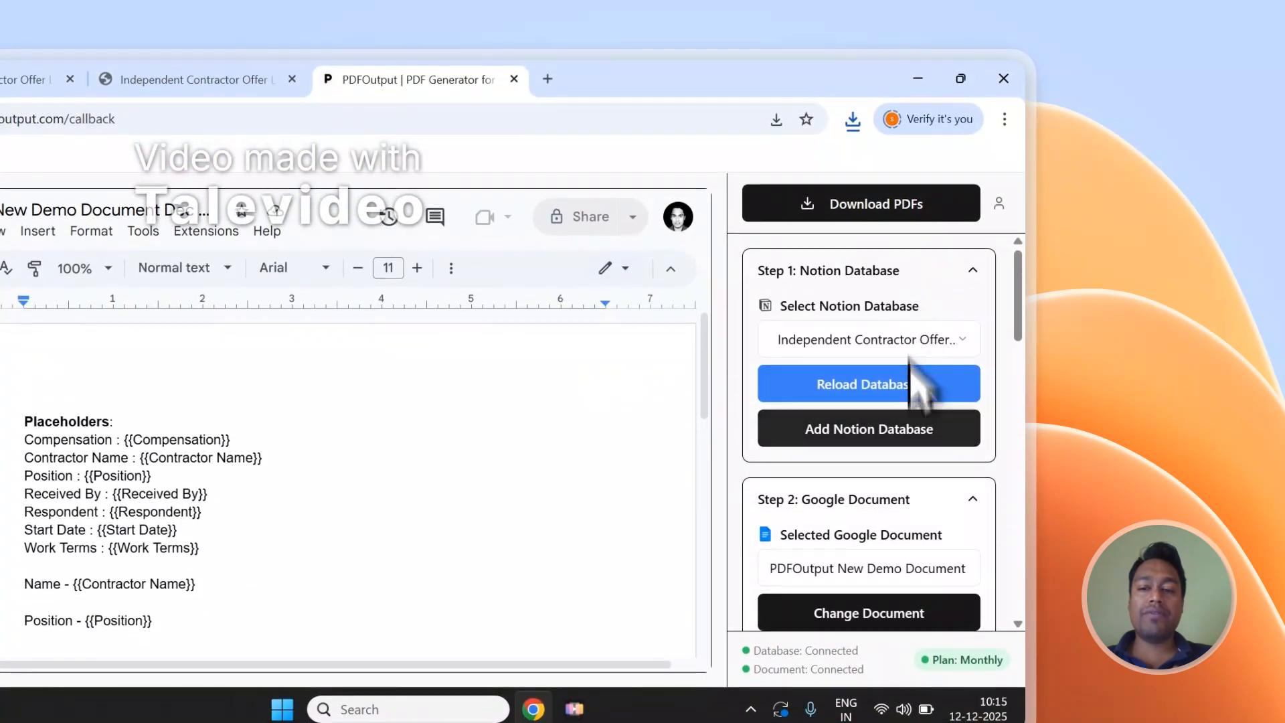
{"action": "scroll", "coordinate": [910, 375], "scroll_direction": "down", "scroll_amount": 1}
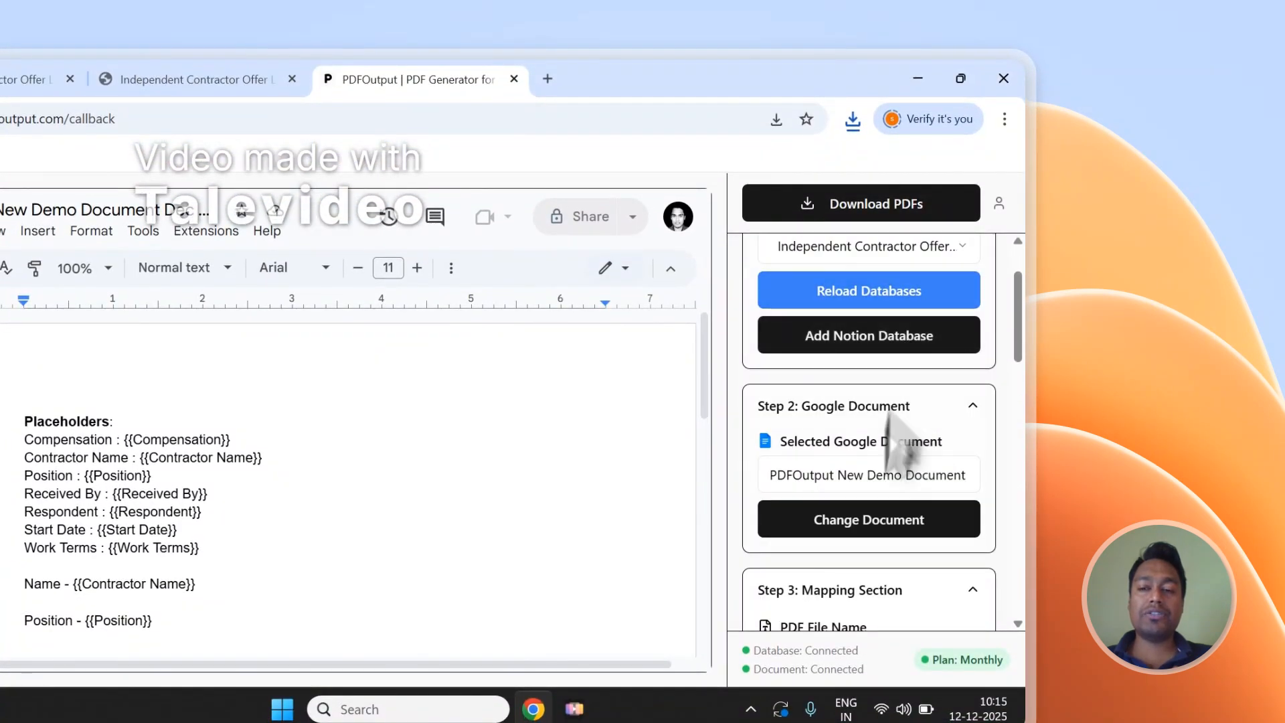
{"action": "left_click", "coordinate": [194, 79]}
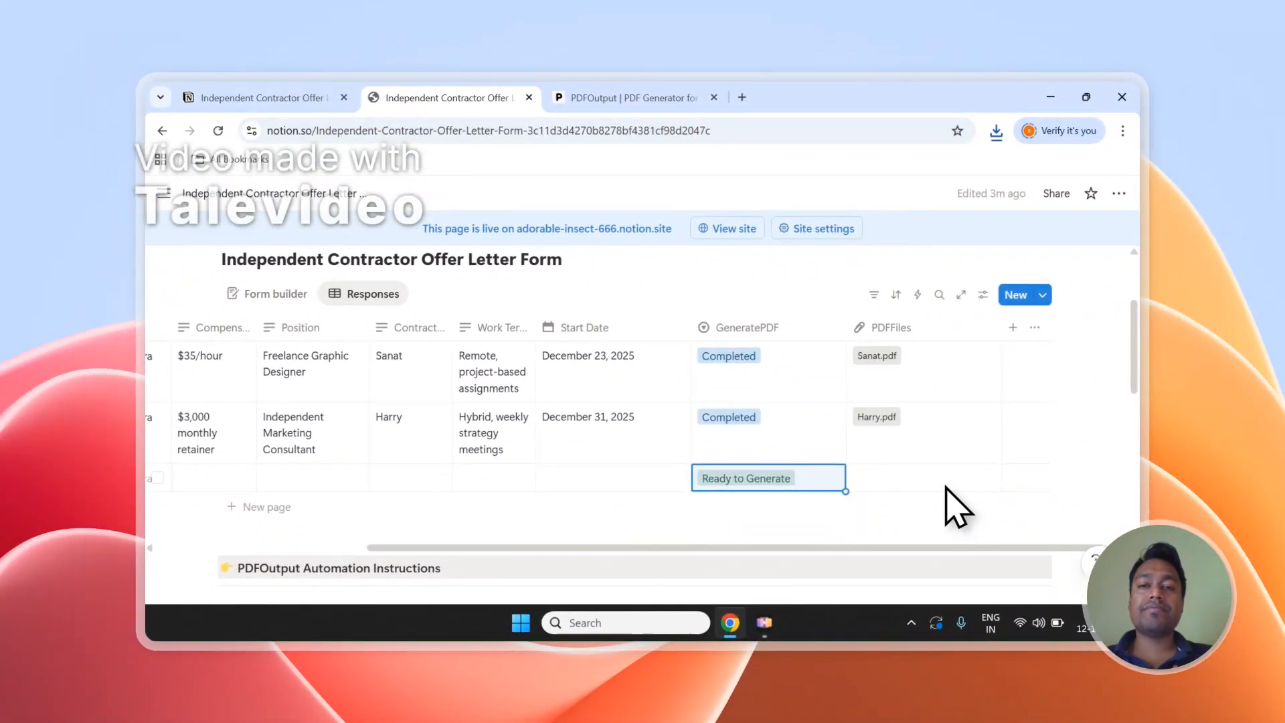
- Check the new entry in the Notion responses table against PDFOutput's database, document and mapping sections, ending back at the table
{"action": "scroll", "coordinate": [958, 509], "scroll_direction": "up", "scroll_amount": 1}
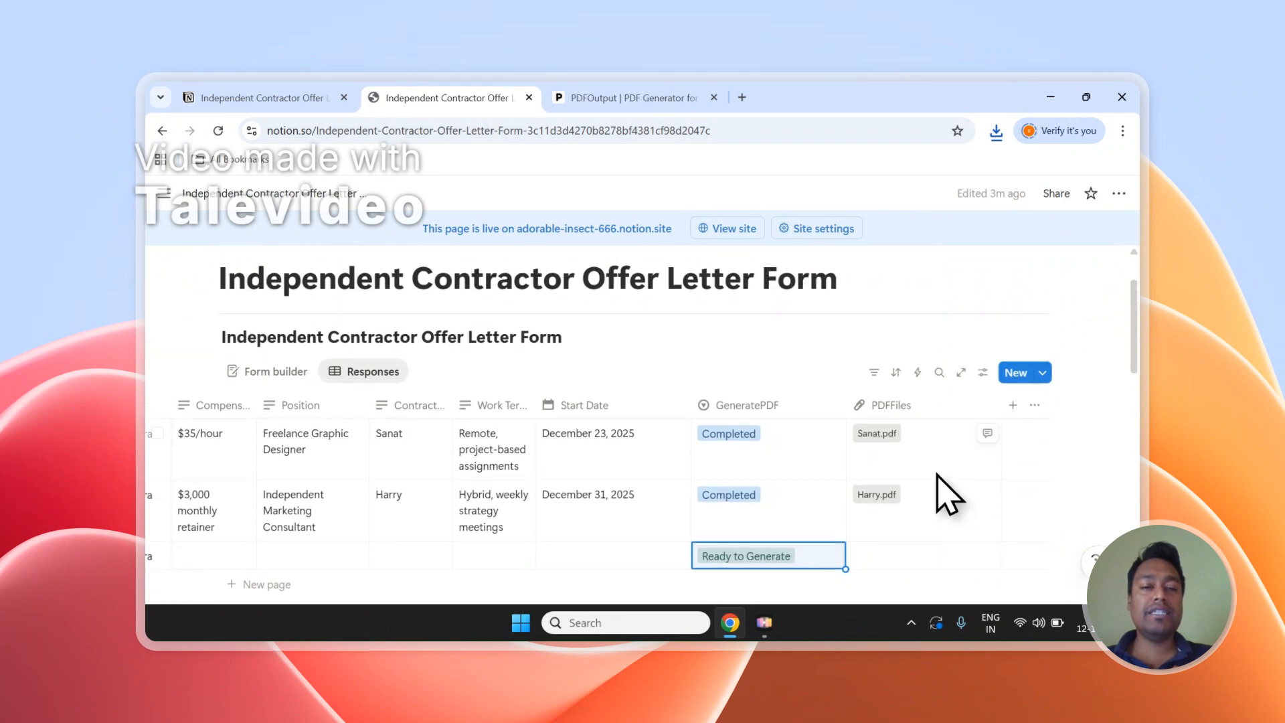
{"action": "scroll", "coordinate": [938, 493], "scroll_direction": "down", "scroll_amount": 1}
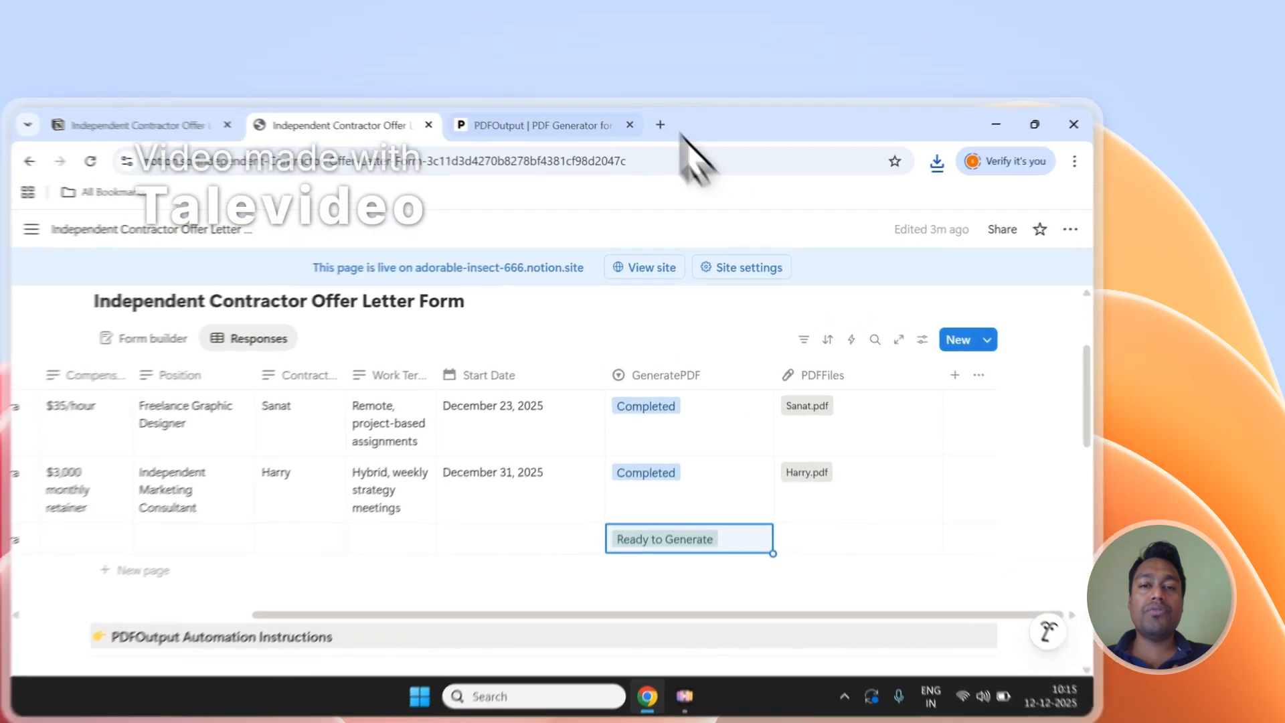
{"action": "left_click", "coordinate": [667, 98]}
{"action": "scroll", "coordinate": [998, 309], "scroll_direction": "up", "scroll_amount": 1}
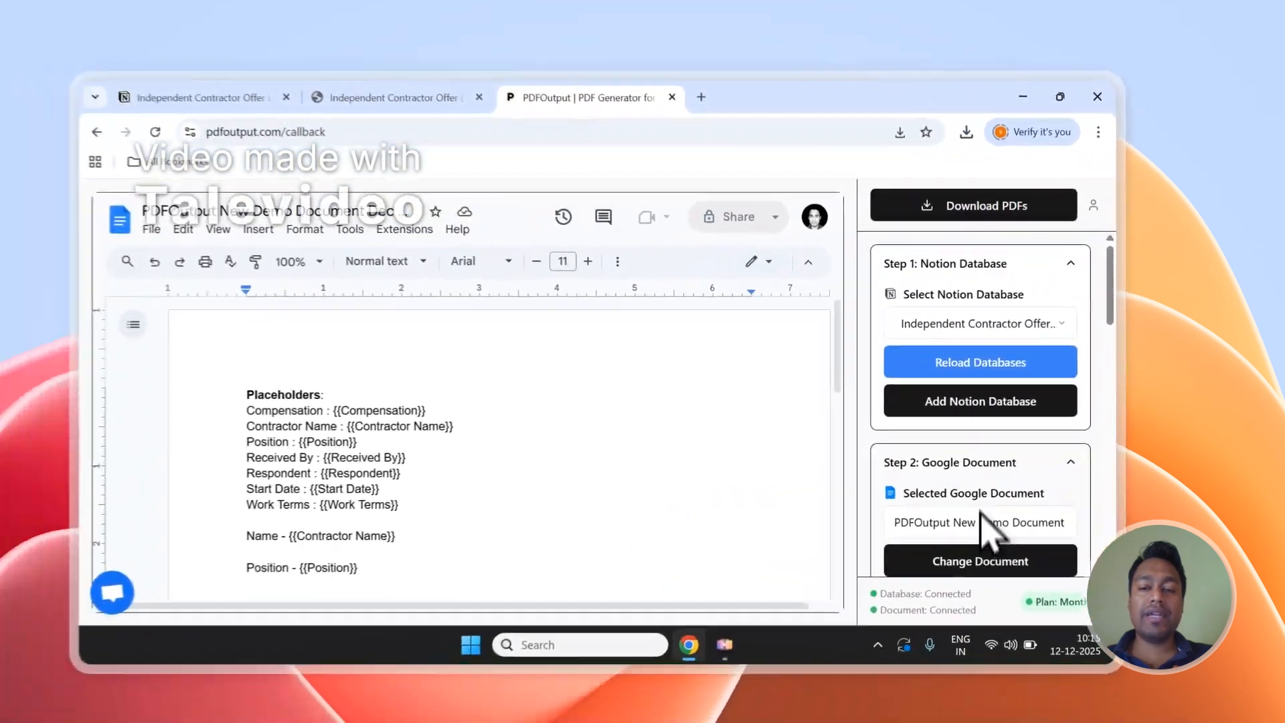
{"action": "scroll", "coordinate": [866, 615], "scroll_direction": "down", "scroll_amount": 1}
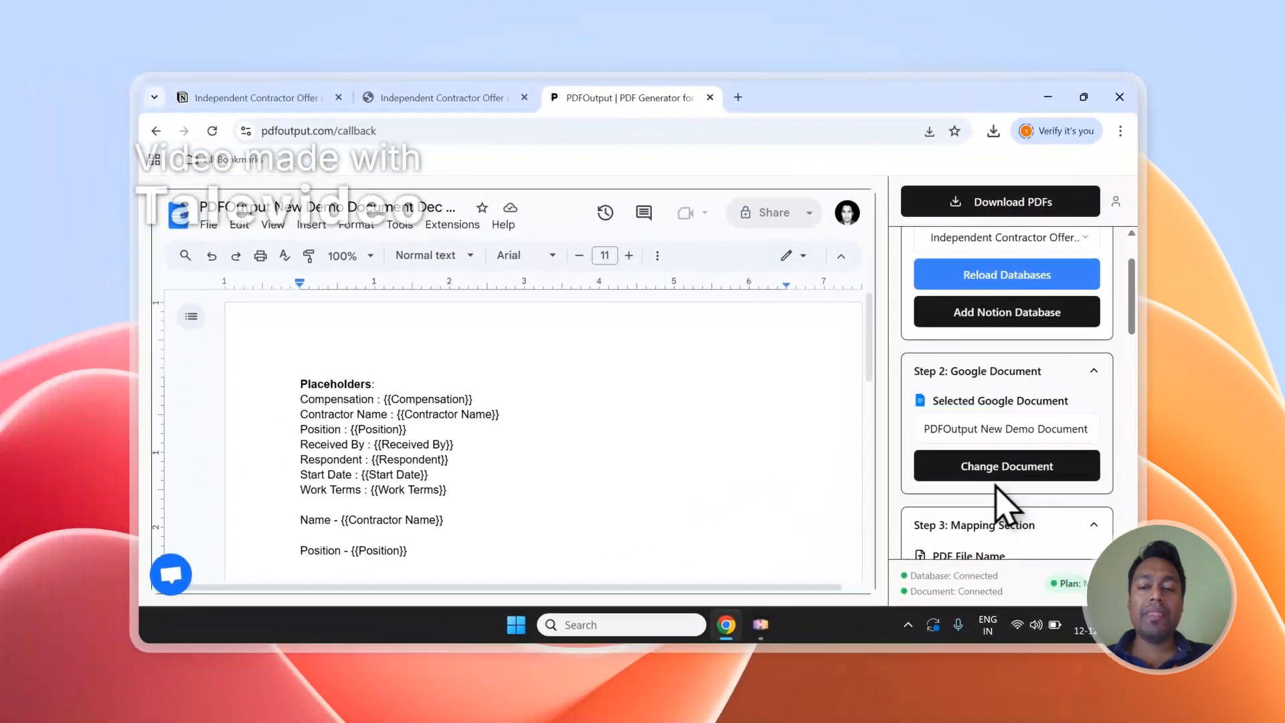
{"action": "scroll", "coordinate": [998, 498], "scroll_direction": "down", "scroll_amount": 1}
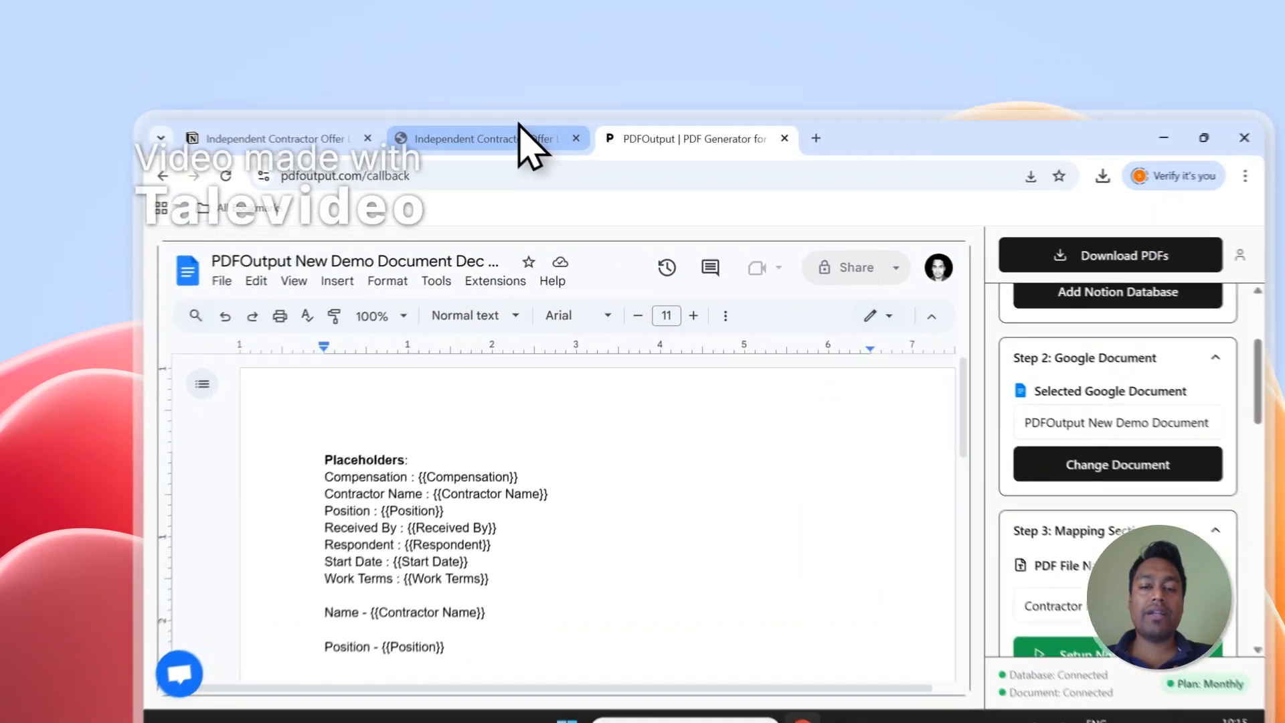
{"action": "left_click", "coordinate": [485, 97]}
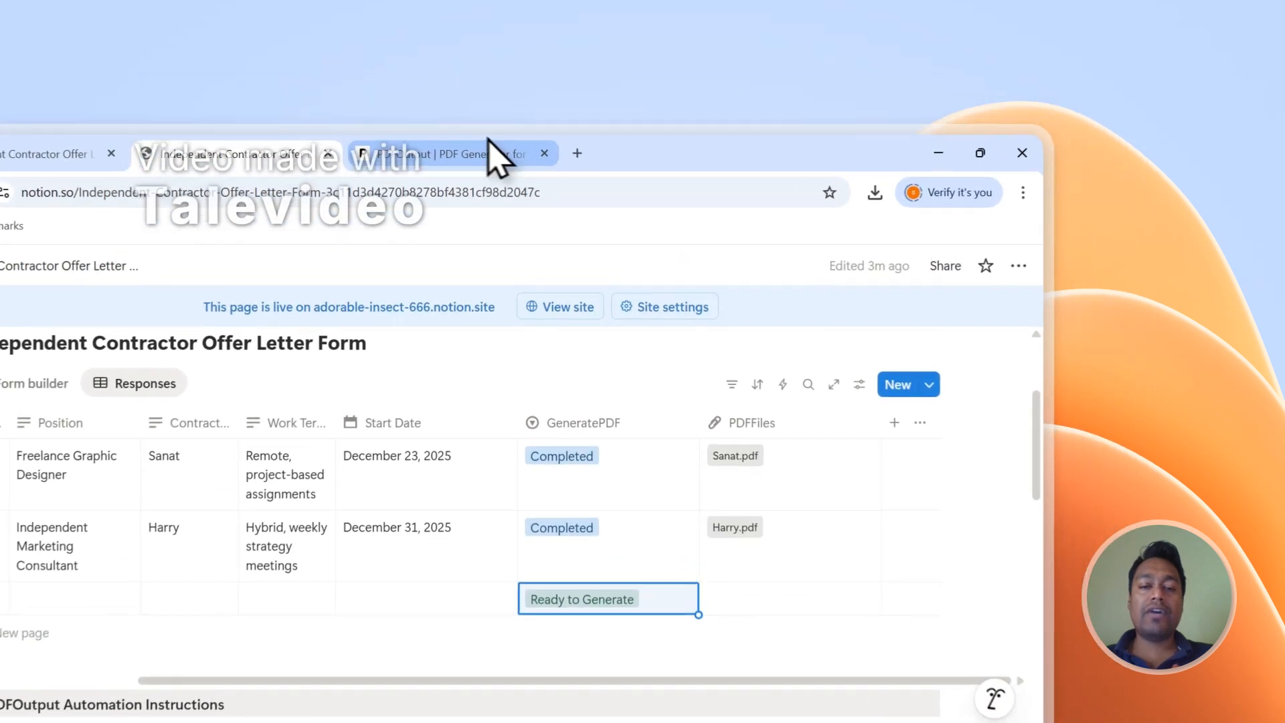
- Switch to PDFOutput, view its support chat and close the chat window
{"action": "left_click", "coordinate": [592, 98]}
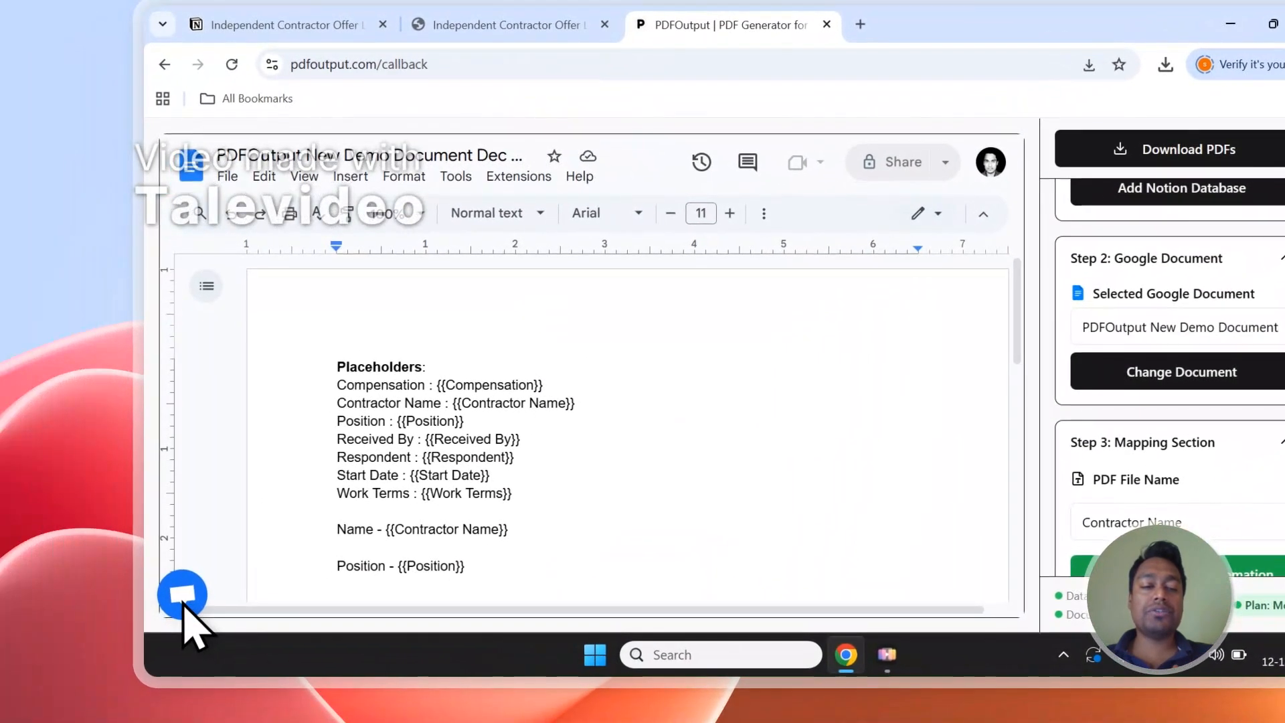
{"action": "left_click", "coordinate": [183, 593]}
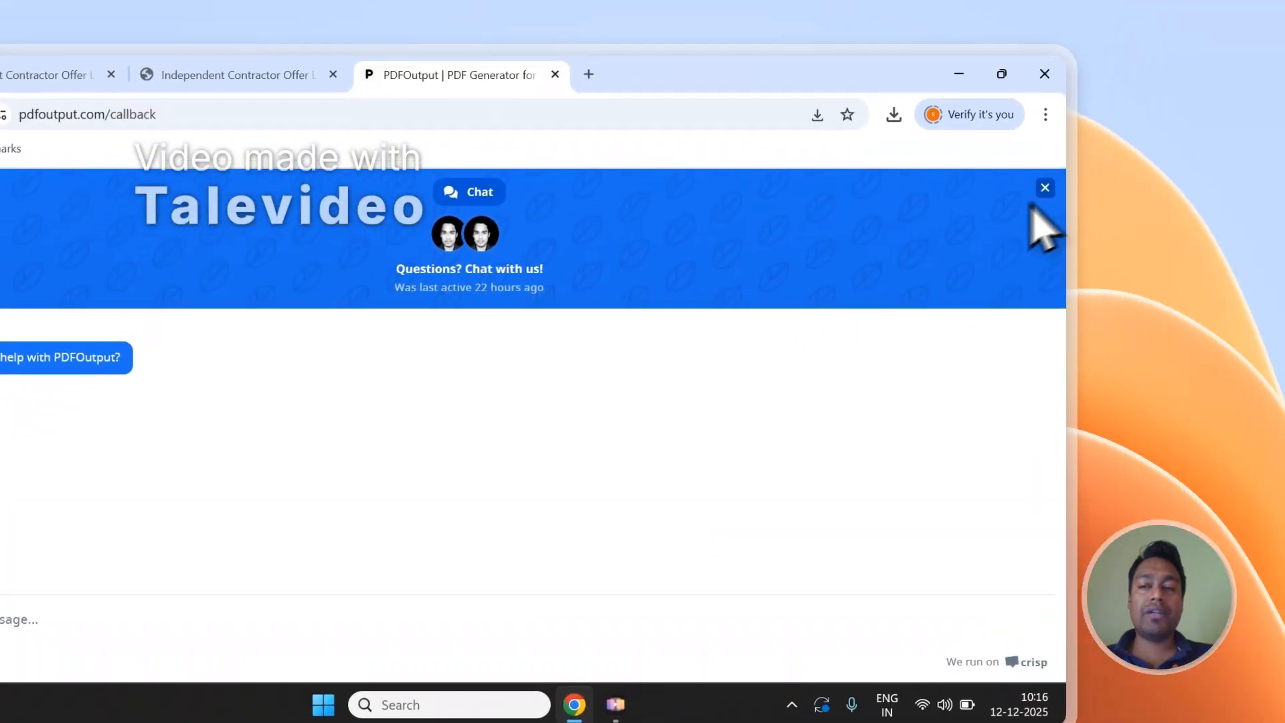
{"action": "left_click", "coordinate": [1044, 186]}
- Sign out of the PDFOutput account and open the site's Contact page
{"action": "left_click", "coordinate": [999, 242]}
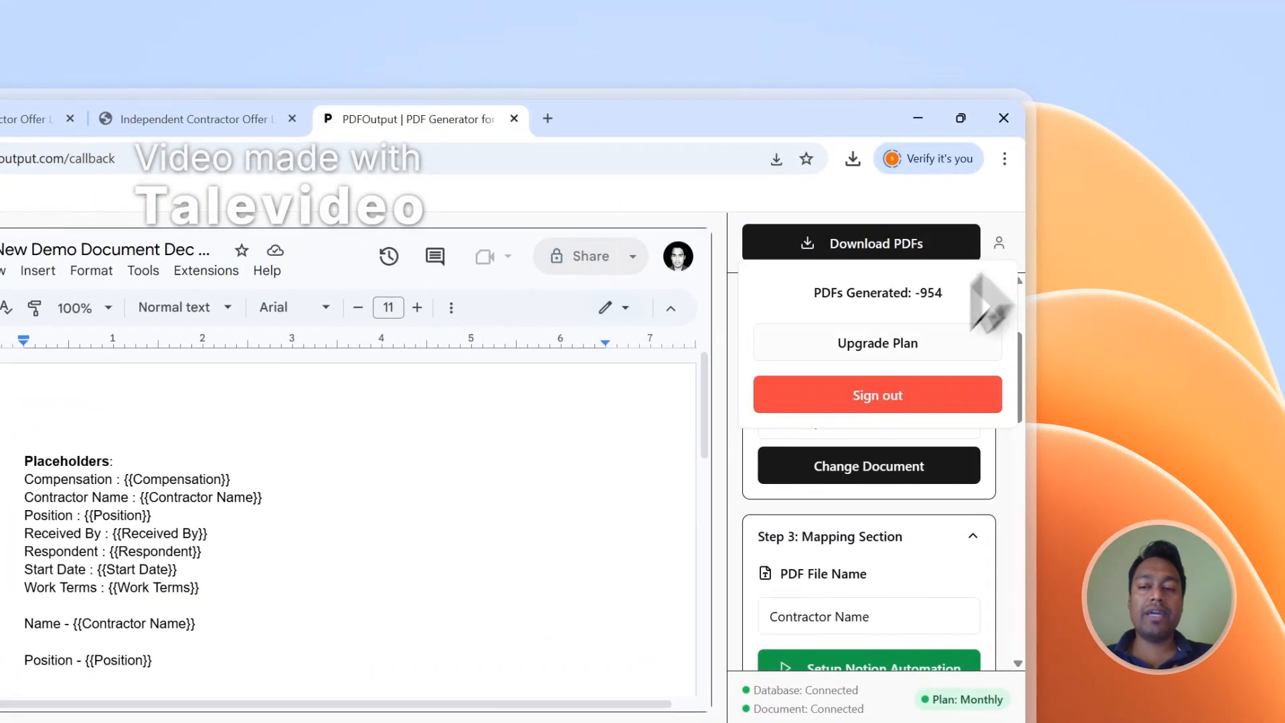
{"action": "left_click", "coordinate": [878, 398]}
{"action": "left_click_drag", "start_coordinate": [1018, 249], "coordinate": [1018, 693]}
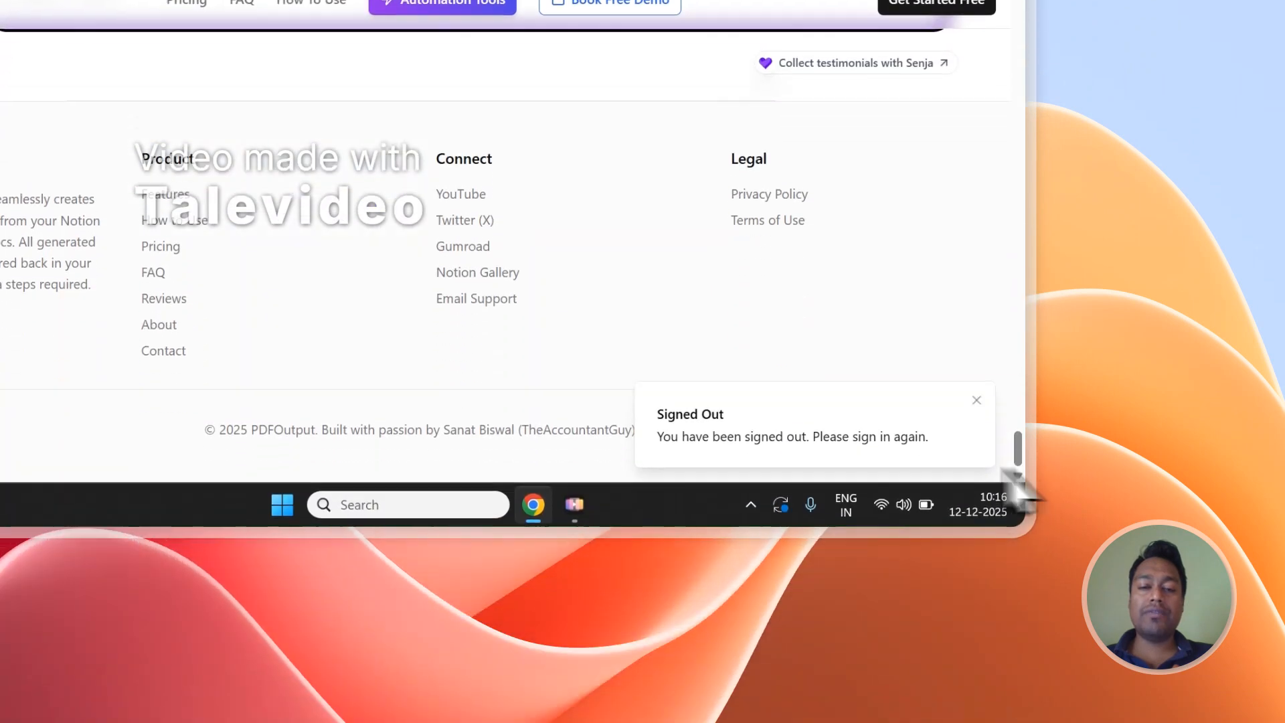
{"action": "left_click", "coordinate": [285, 296]}
- View the Send Message form on the Contact page and return to the new entry in Notion
{"action": "scroll", "coordinate": [559, 92], "scroll_direction": "down", "scroll_amount": 4}
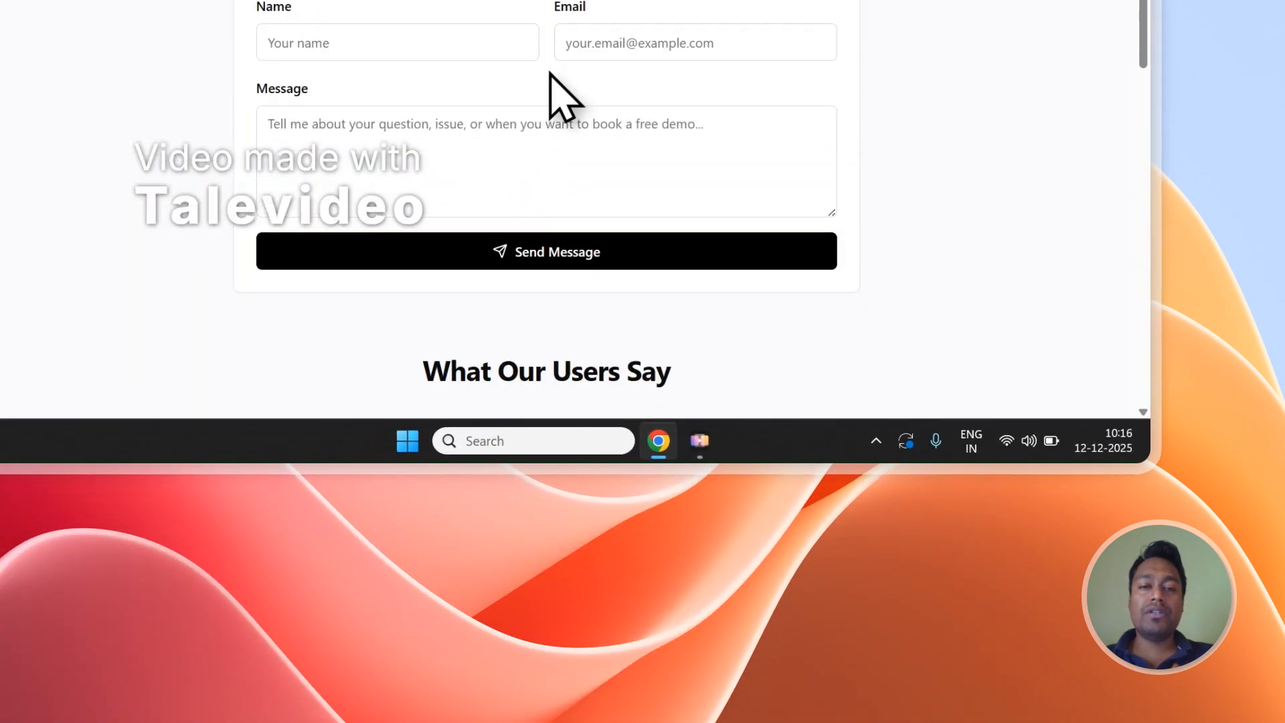
{"action": "scroll", "coordinate": [657, 72], "scroll_direction": "up", "scroll_amount": 1}
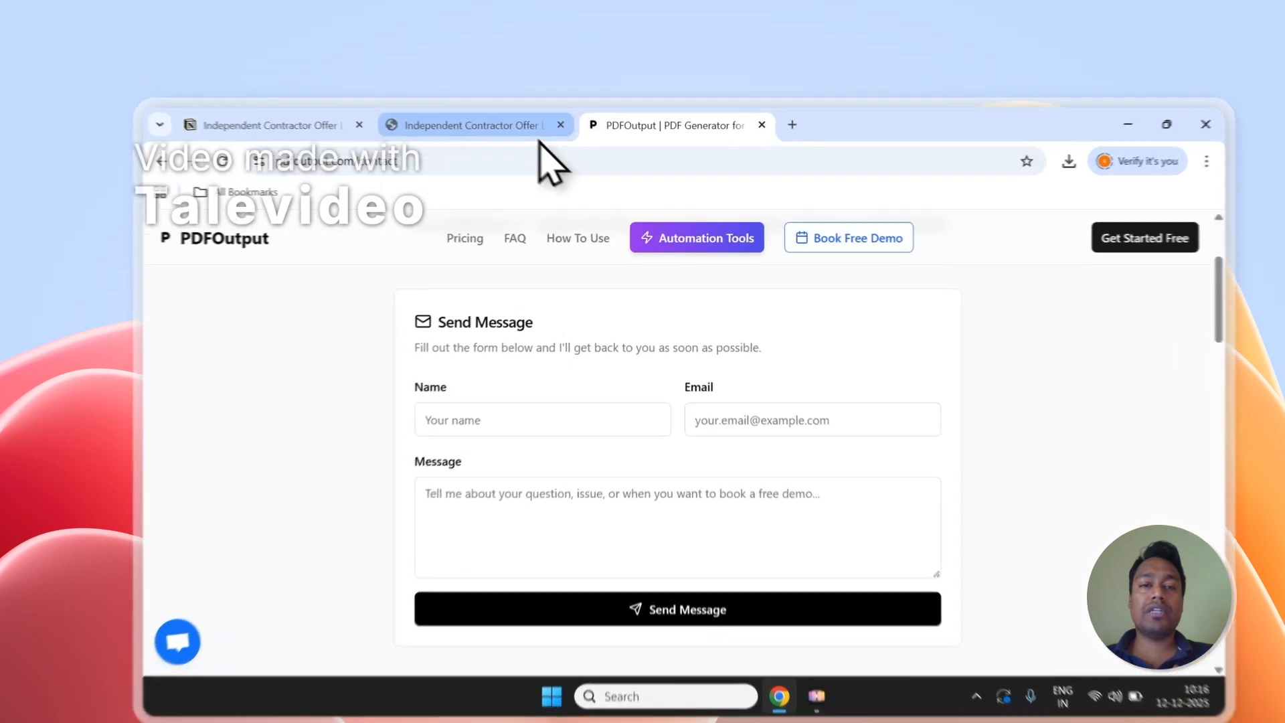
{"action": "left_click", "coordinate": [505, 98]}
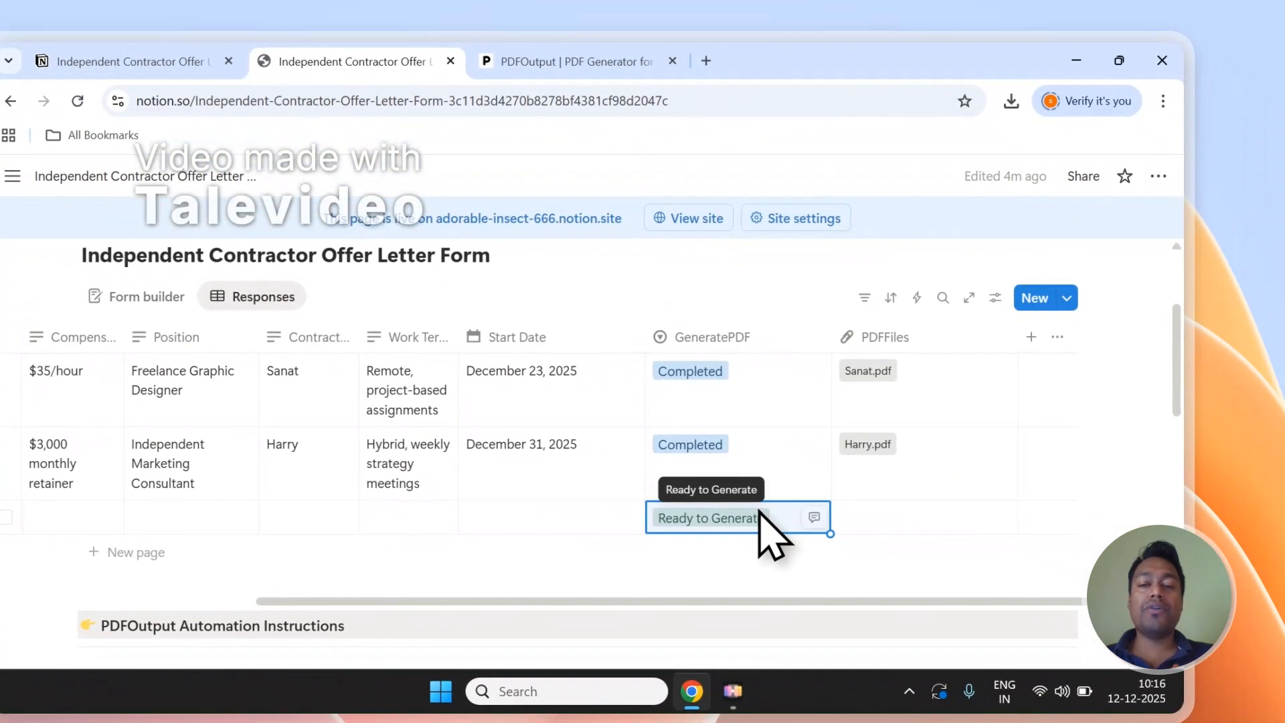